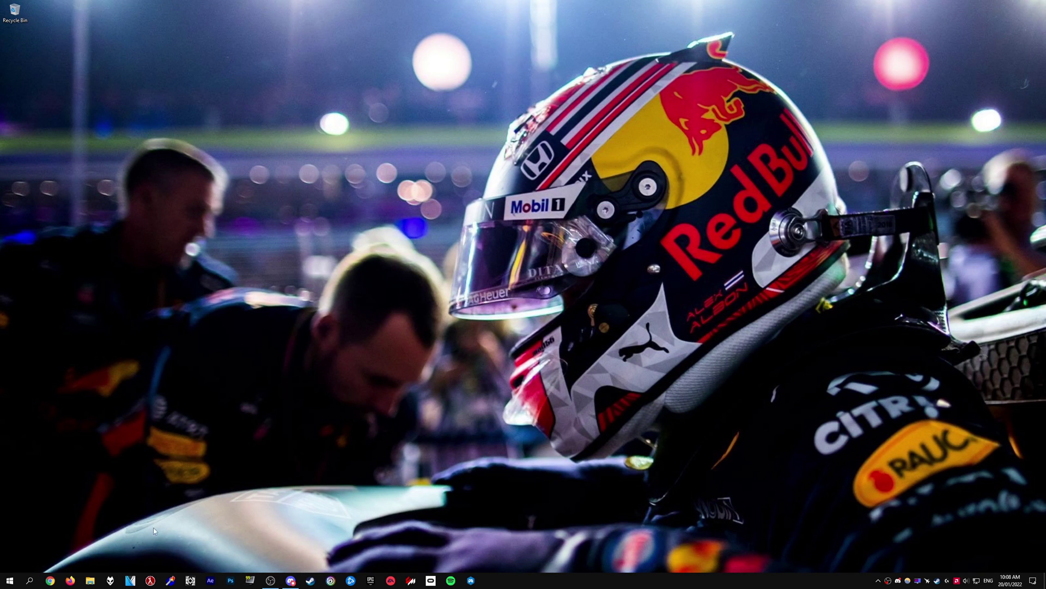
Open Half-Life Advanced Effects, bring up its CS:GO launch settings and choose csgo.exe from the Counter-Strike Global Offensive folder.
left_click(150, 580)
left_click(98, 103)
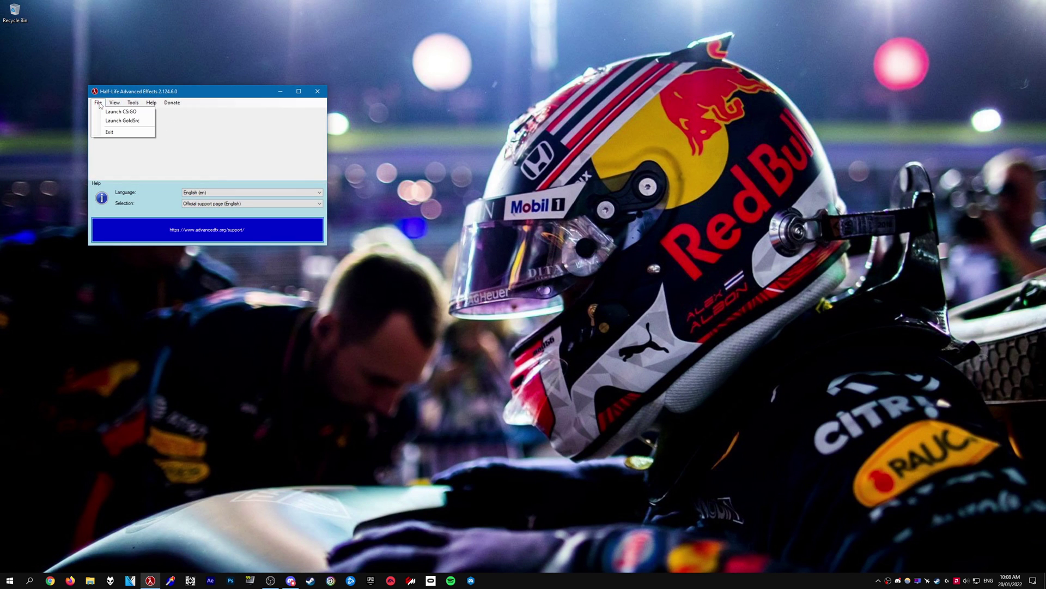
left_click(118, 112)
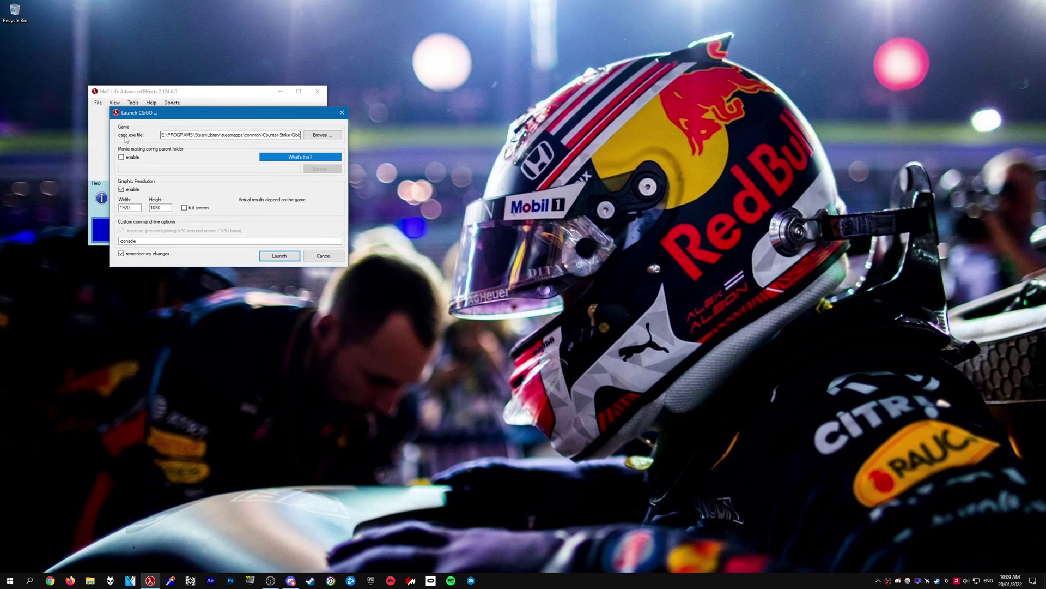
left_click(320, 135)
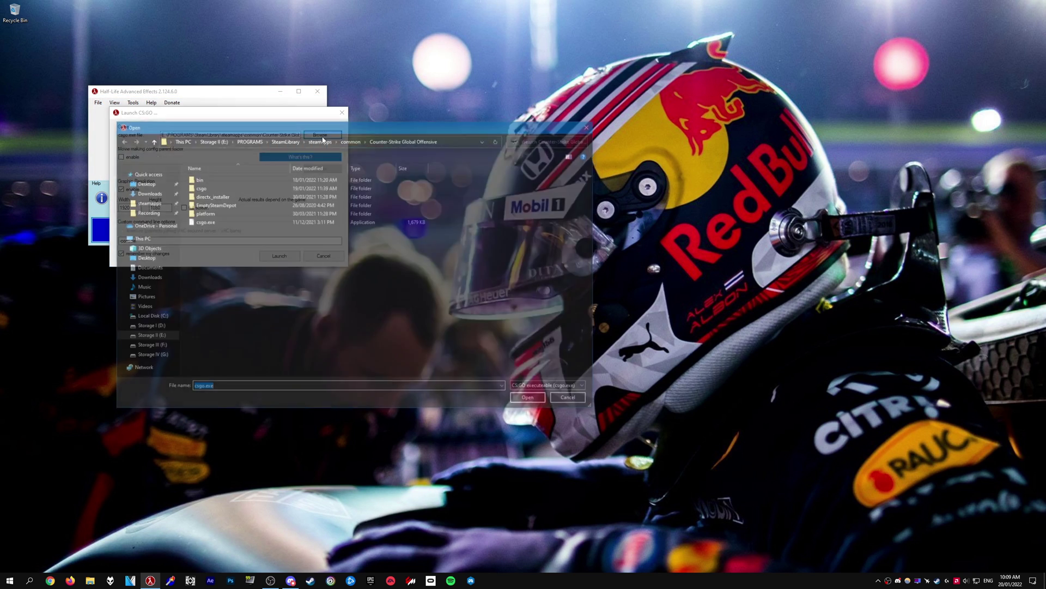
left_click(272, 222)
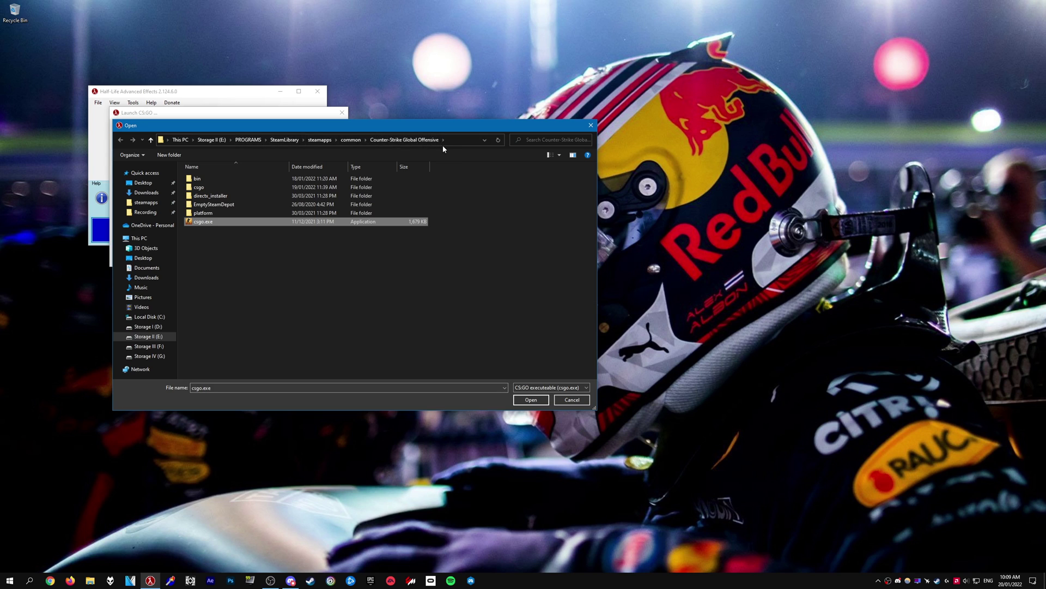
double_click(219, 222)
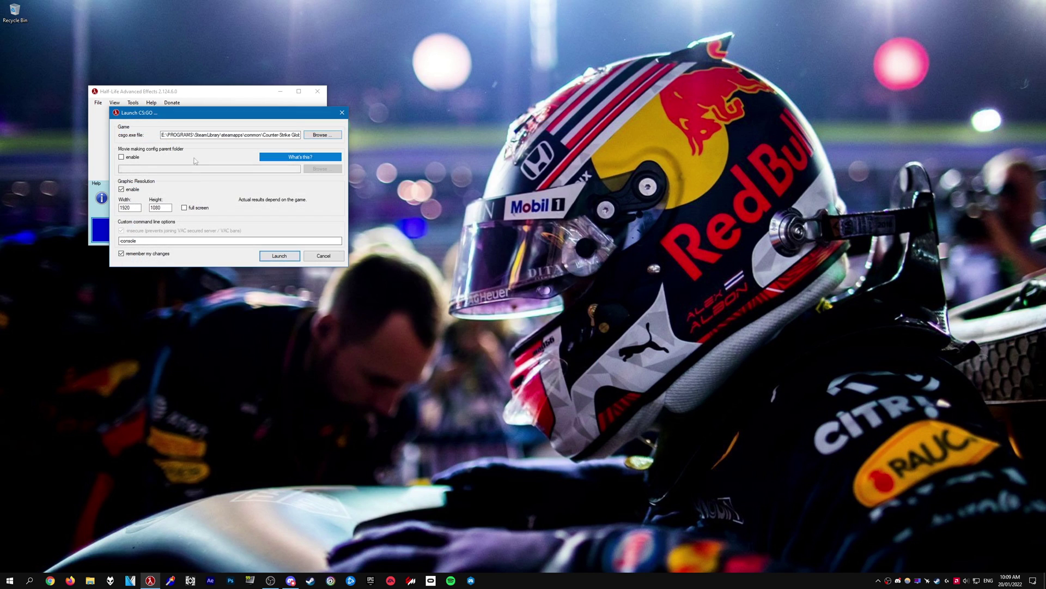
Launch CS:GO with the movie making config parent folder disabled, then close the console and dismiss the Valve Anti-Cheat notice.
left_click(121, 157)
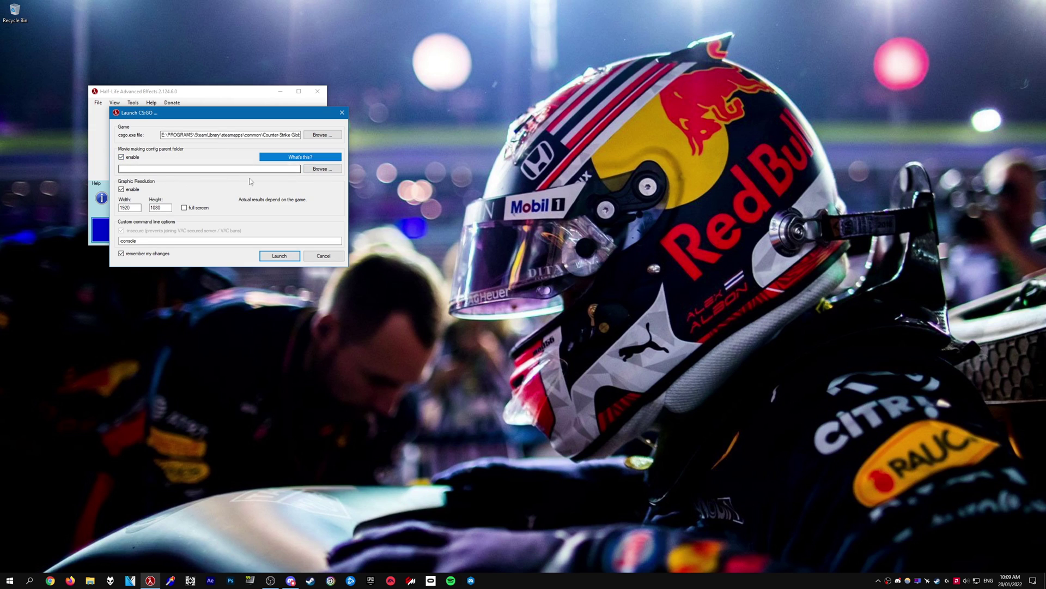
left_click(121, 157)
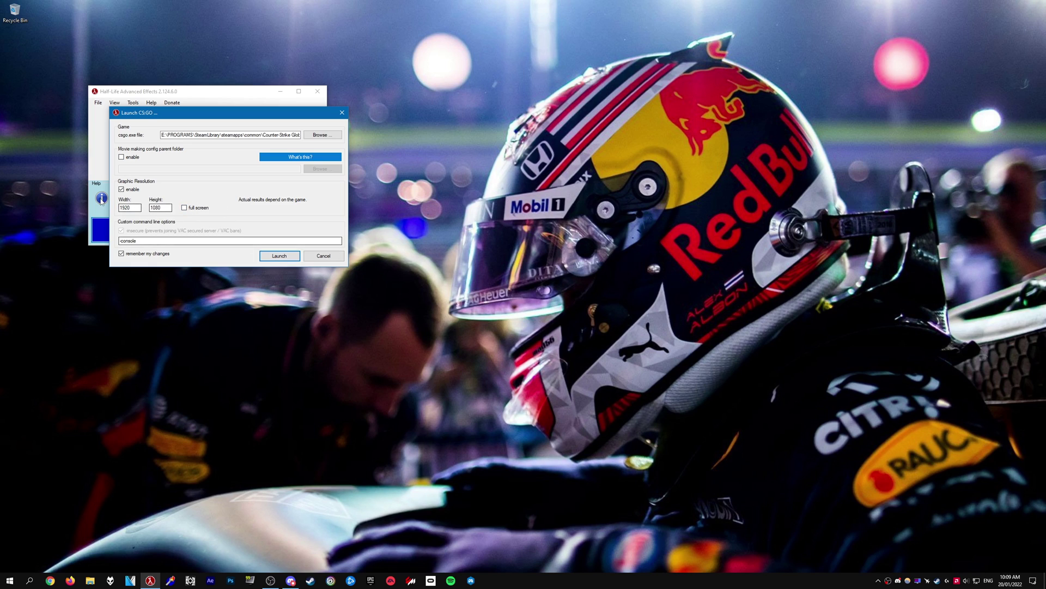
left_click(279, 256)
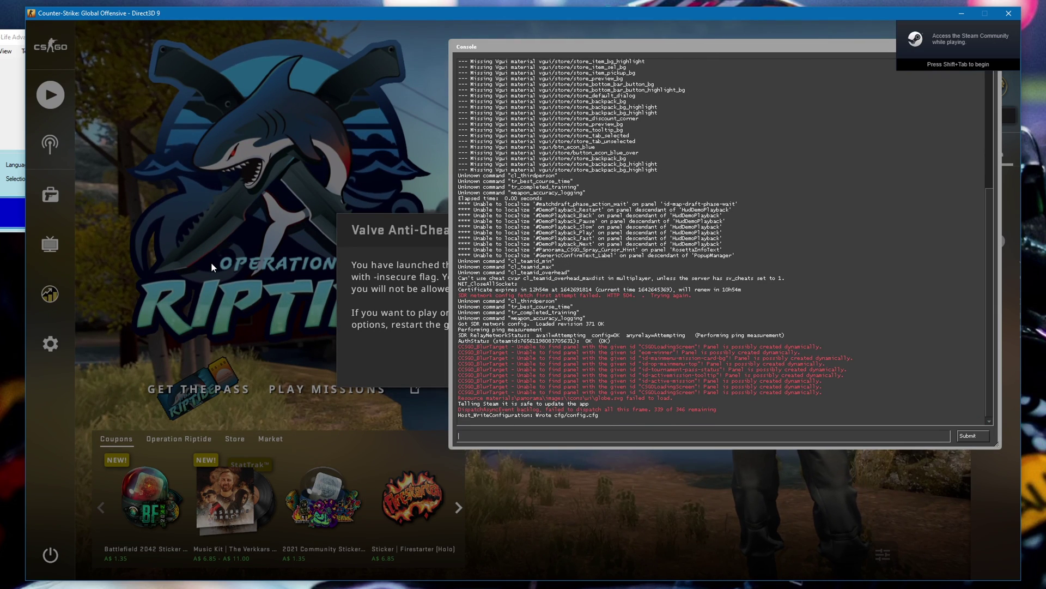
key("grave")
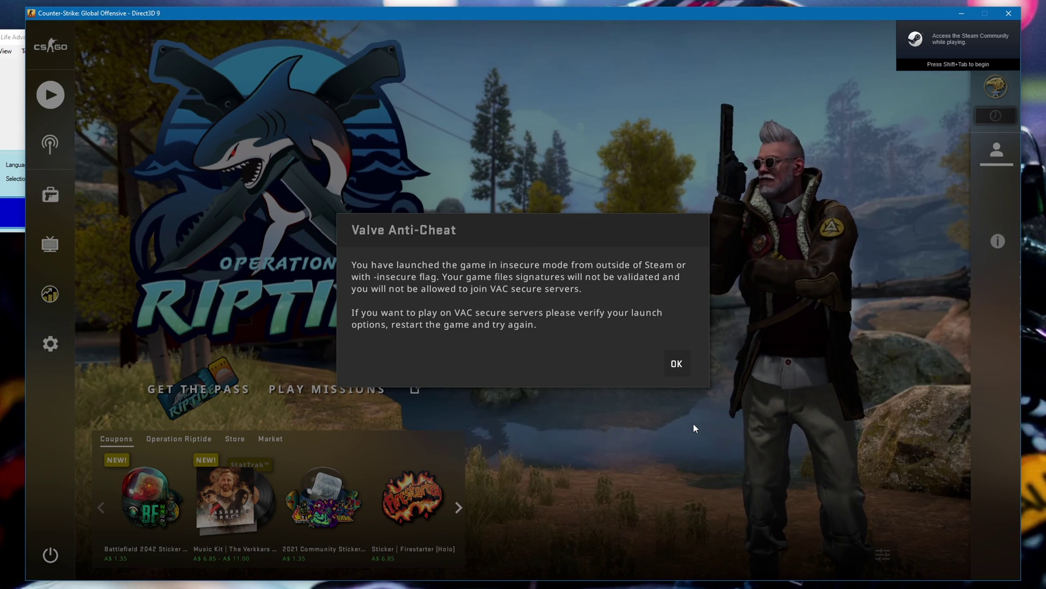
left_click(674, 365)
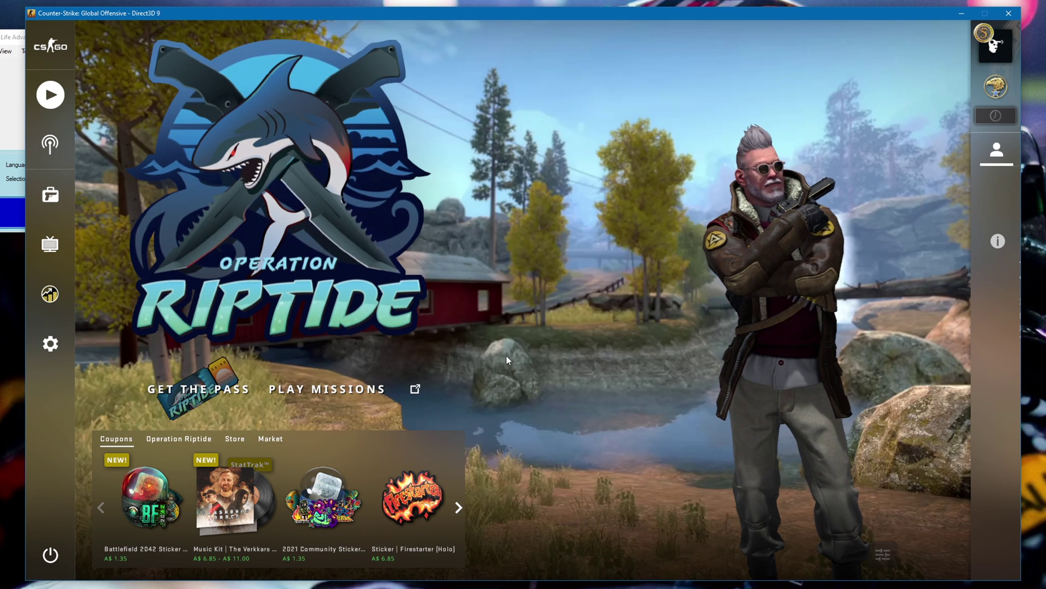
Open the demo playback controls and load a .dem file from a folder on the E: drive.
key("shift+F2")
left_click_drag(113, 231, 127, 237)
left_click(60, 289)
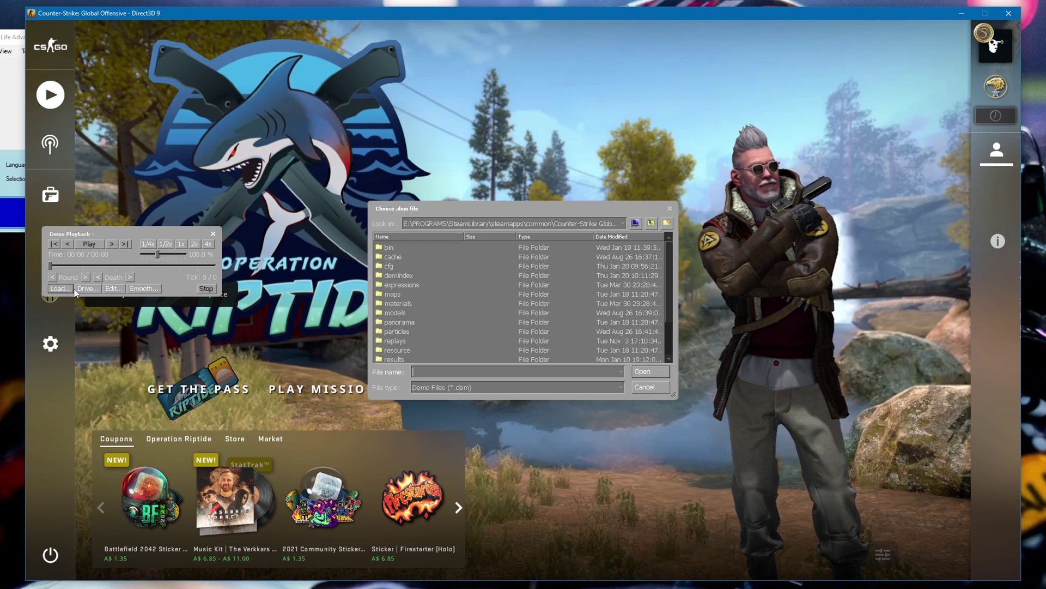
left_click(469, 220)
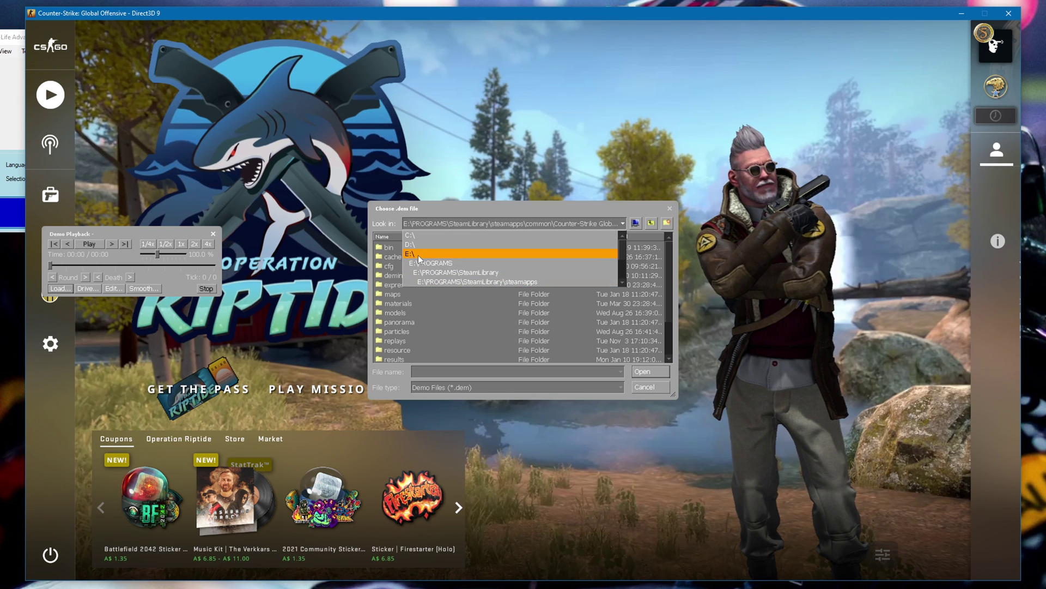
left_click(442, 254)
double_click(396, 303)
double_click(414, 258)
double_click(475, 247)
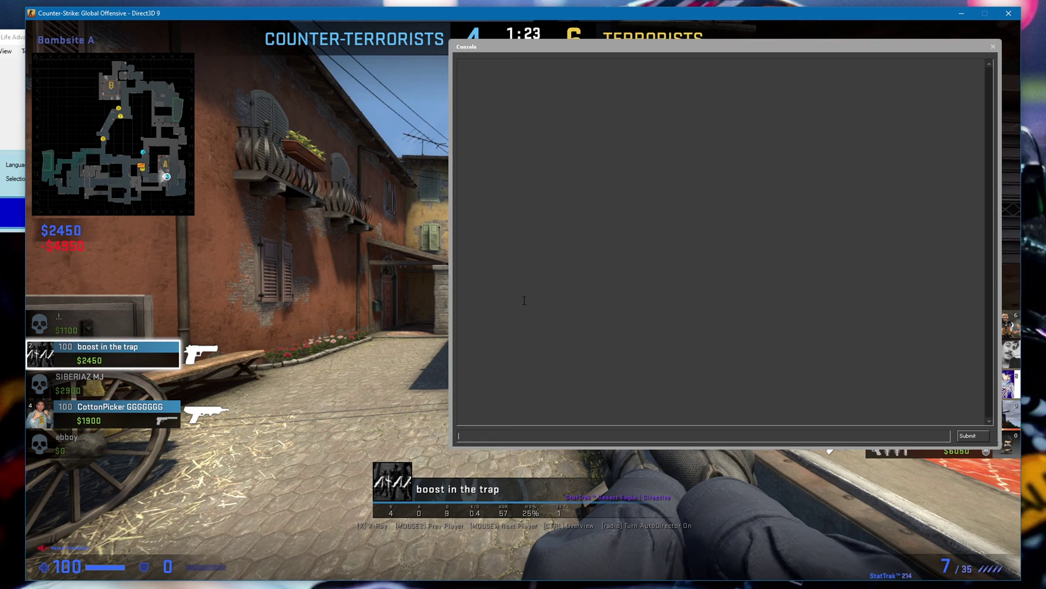
Change the demo's lighting and sky with cl_csm_rot_override 1 and sv_skyname, and hide the HUD with cl_drawhud 0.
type("cl_csm_rot_override 1")
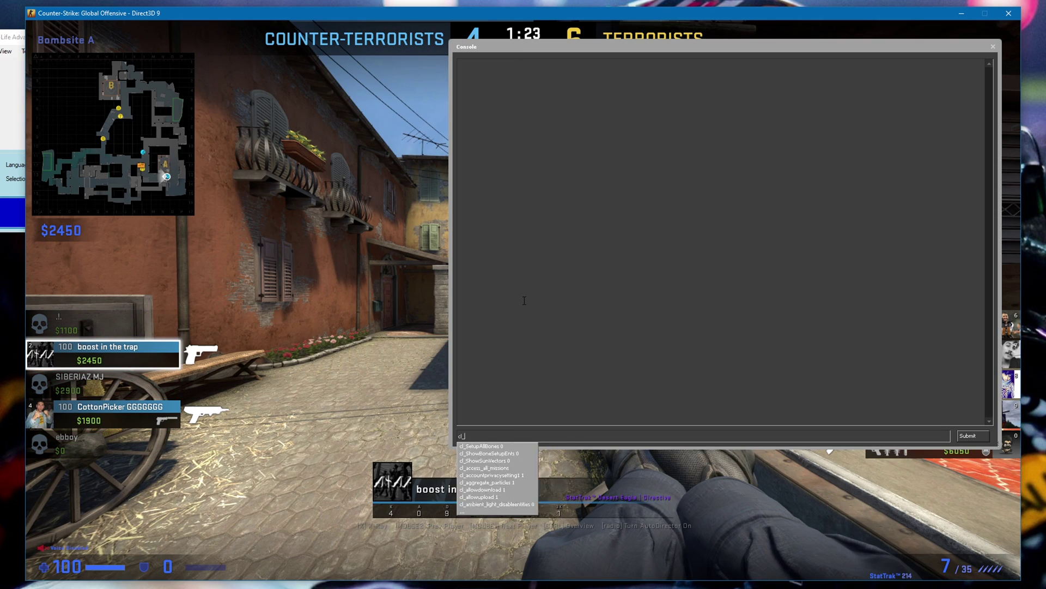
key("Return")
type("cl_drawhud 0")
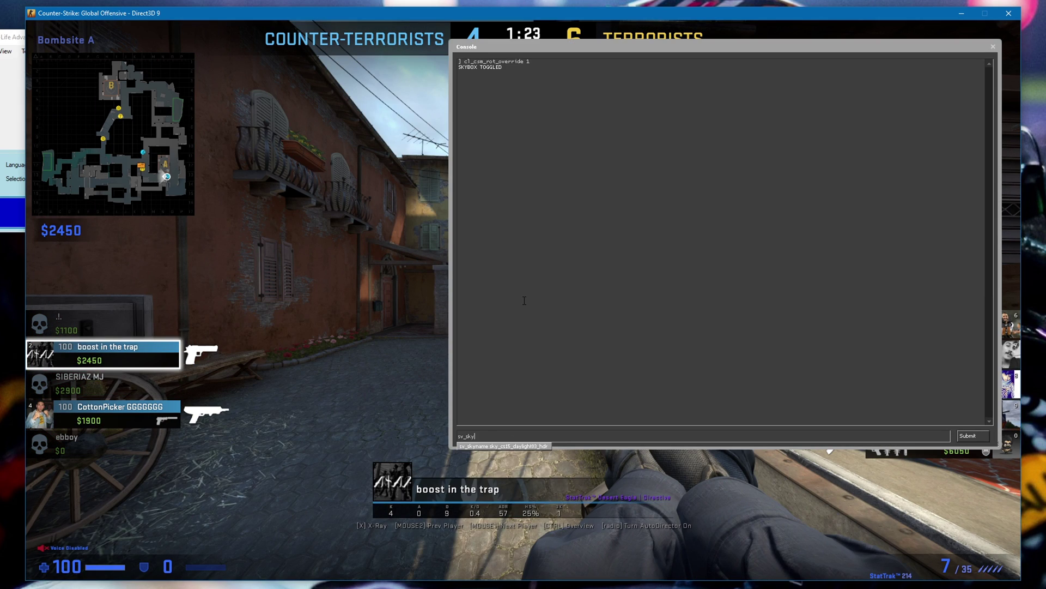
key("Return")
key("Escape")
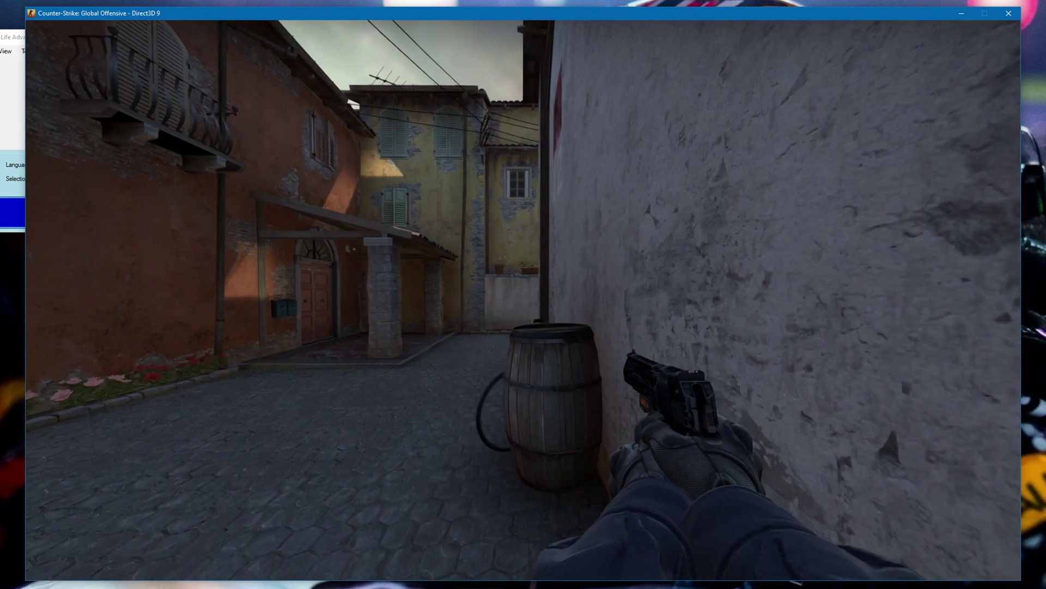
Run the stream setup config from the console with exec afx/updateworkaround.
key("grave")
key("Escape")
key("grave")
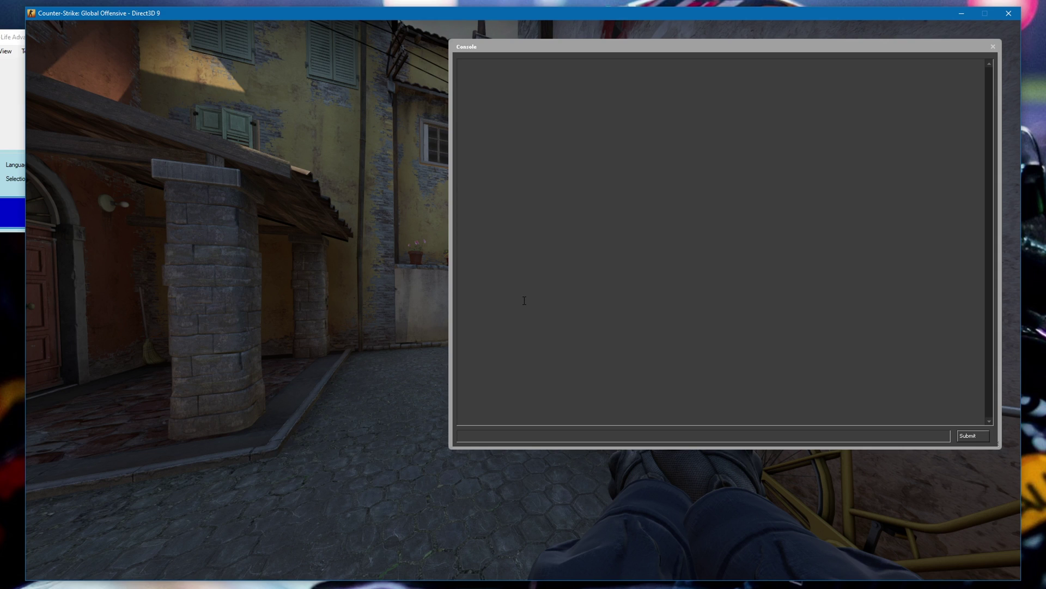
type("exec afx/updateworkaroun")
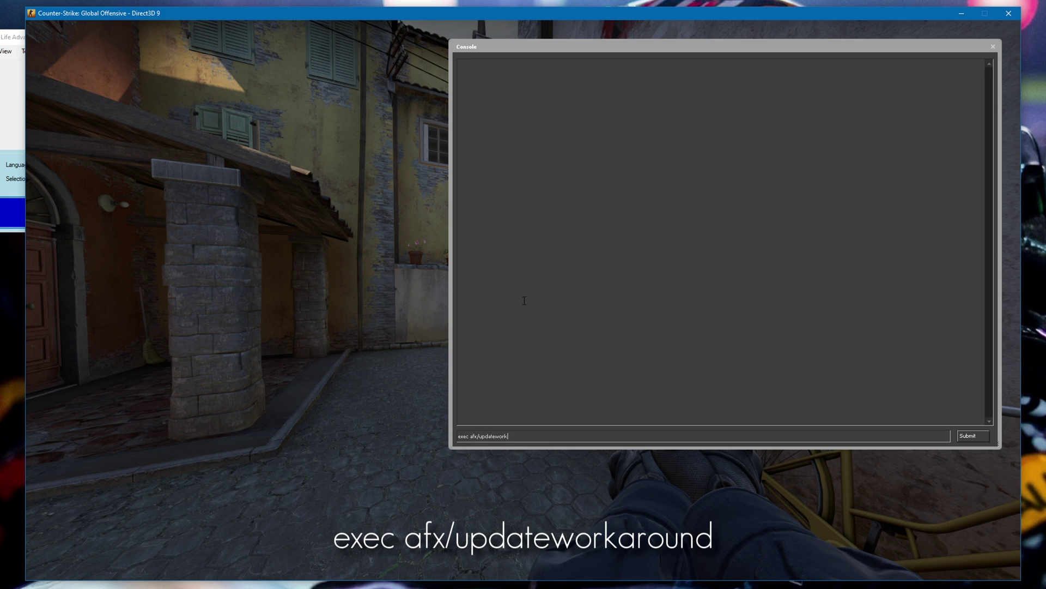
type("d")
key("Return")
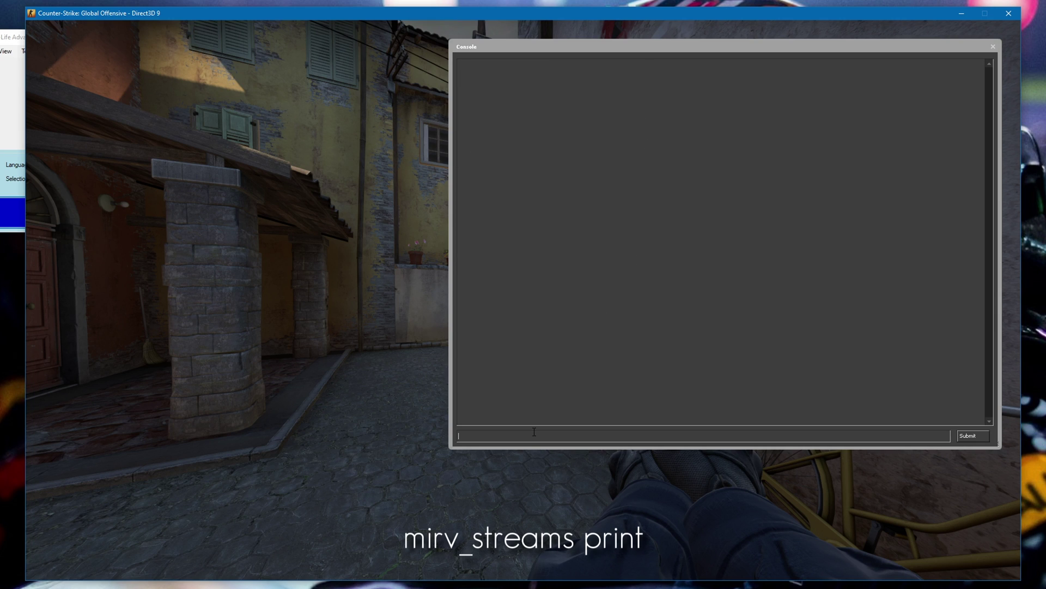
List the available recording streams with mirv_streams print.
type("mirv")
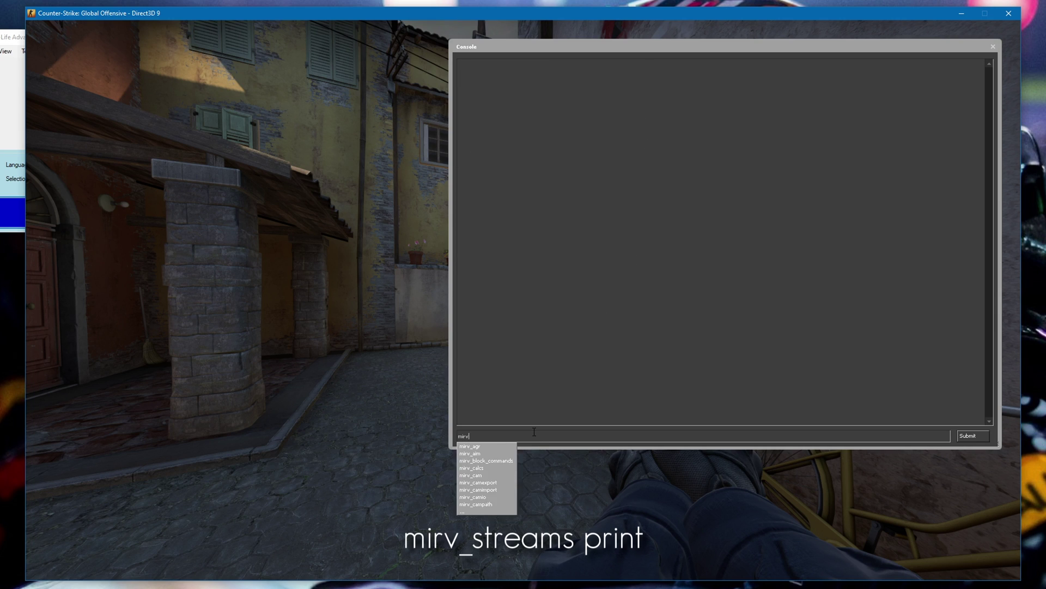
type("_streams print")
key("Return")
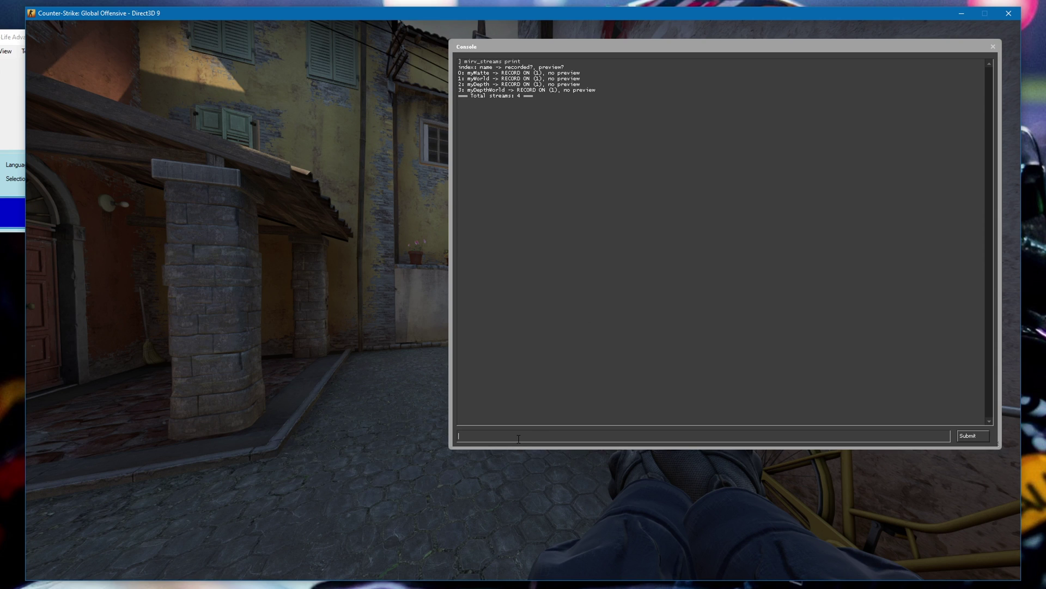
Preview the matte stream in the game view with mirv_streams preview mymatte.
type("mirv_streams preview mymatte")
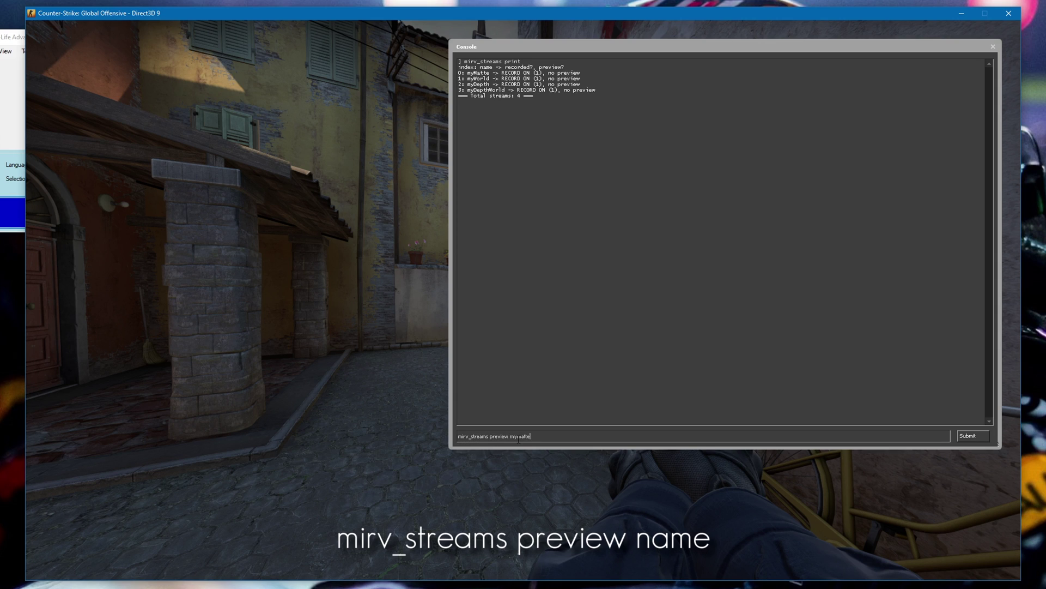
key("Return")
key("grave")
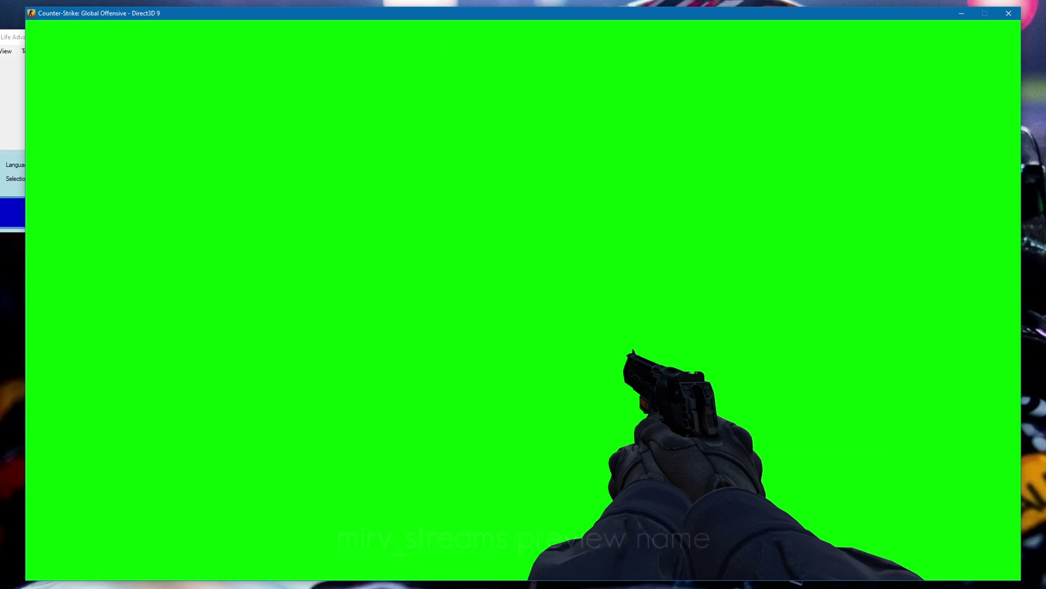
Switch the stream preview to the world layer with mirv_streams preview myworld.
key("grave")
key("Up")
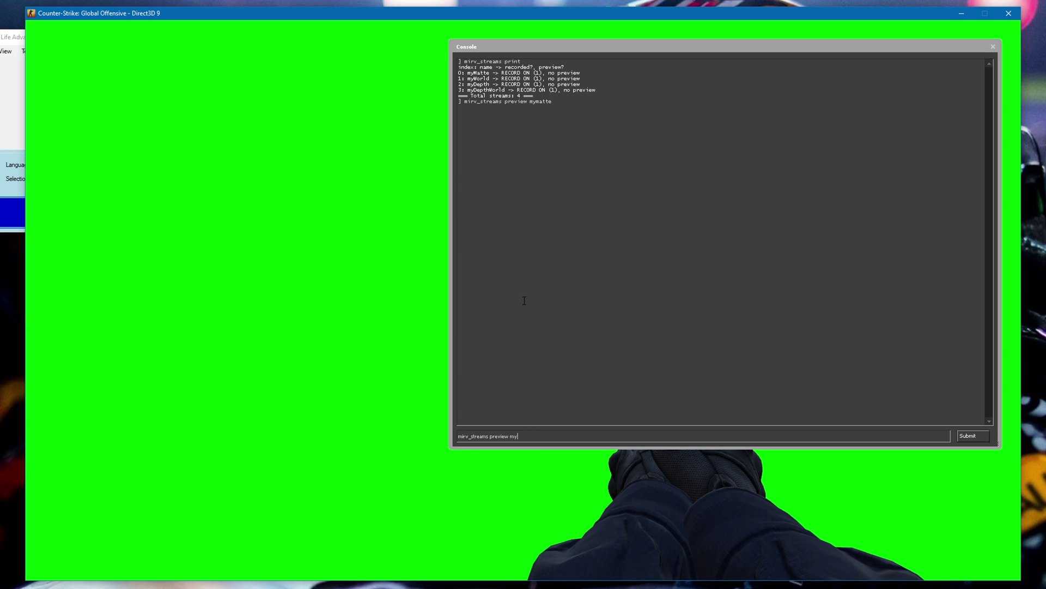
type("world")
key("Return")
key("grave")
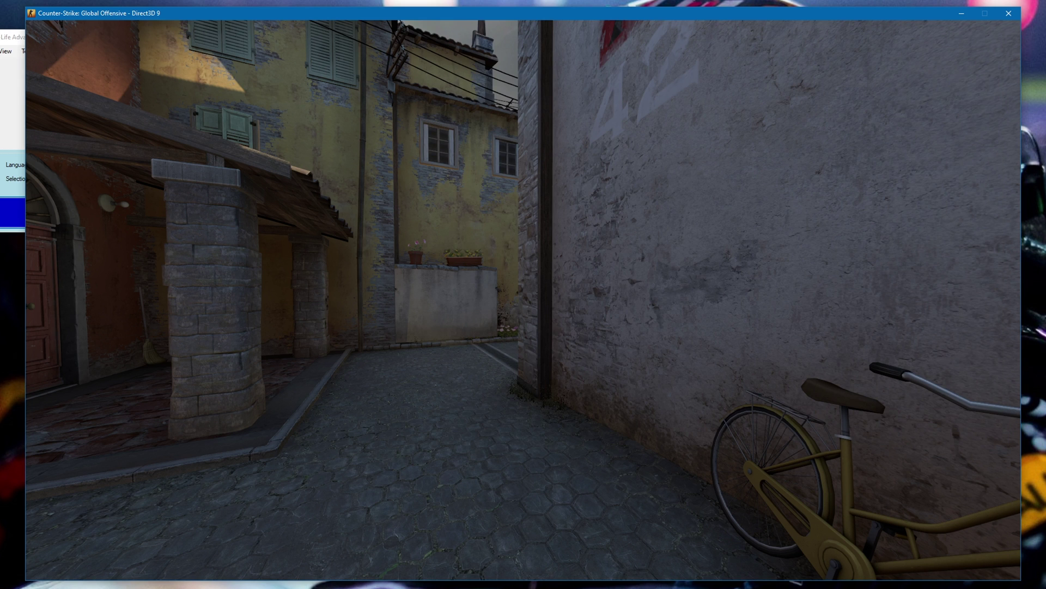
Switch the stream preview to the depth layer with mirv_streams preview mydepth.
key("grave")
key("Up")
key("BackSpace")
key("BackSpace")
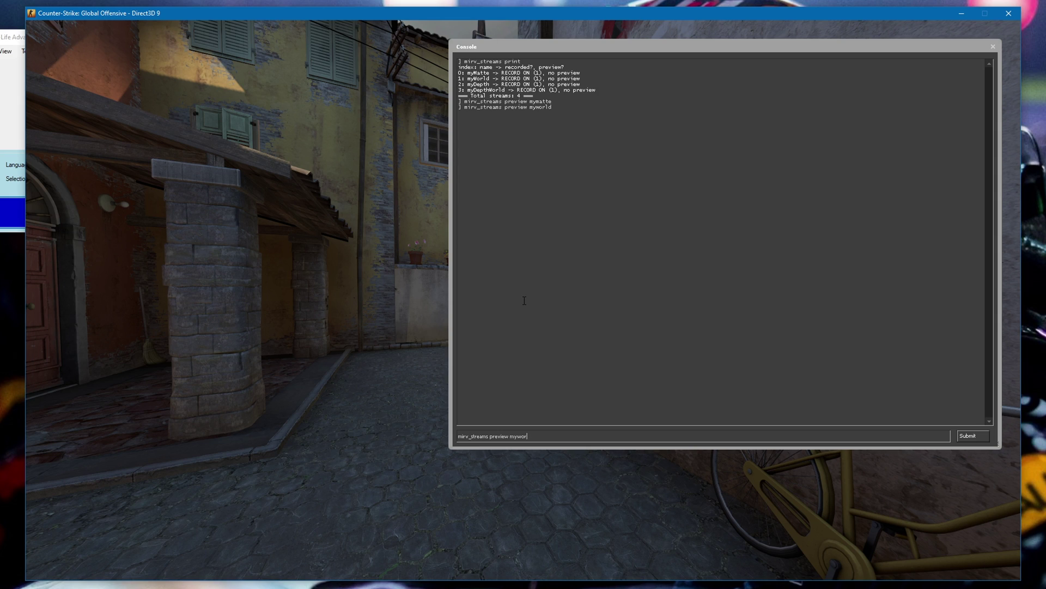
key("BackSpace")
type("depth")
key("Return")
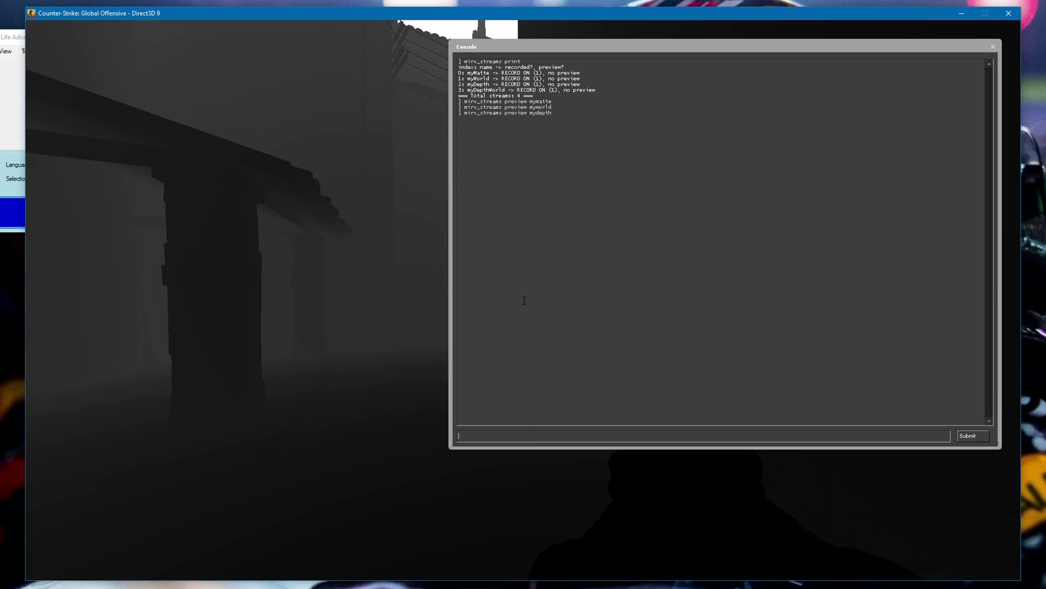
key("grave")
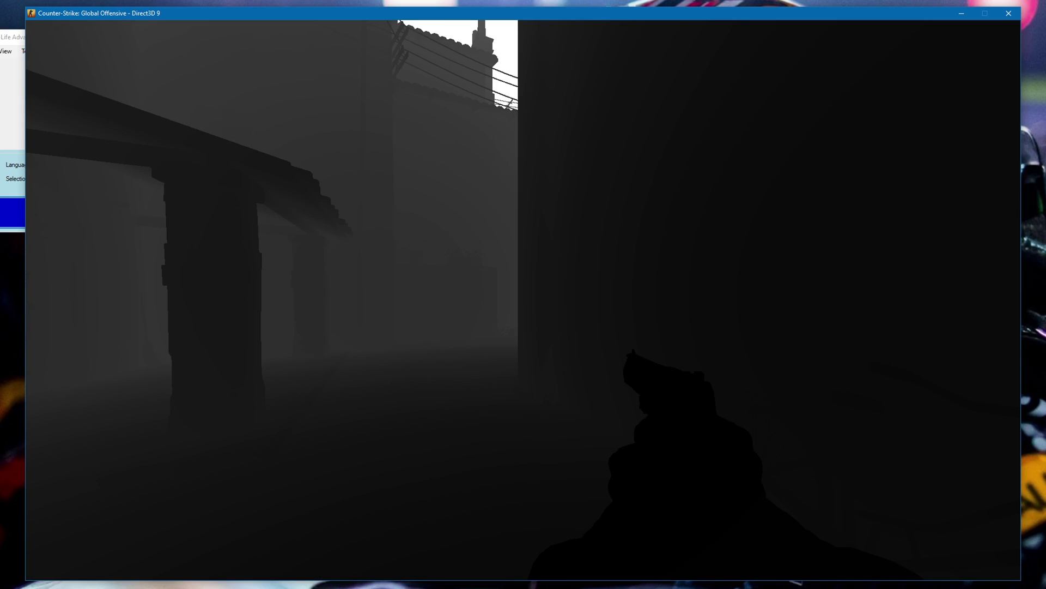
Switch the stream preview to the world-only depth layer with mirv_streams preview mydepthworld.
key("grave")
key("Up")
key("BackSpace")
key("BackSpace")
type("epthworld")
key("Return")
key("grave")
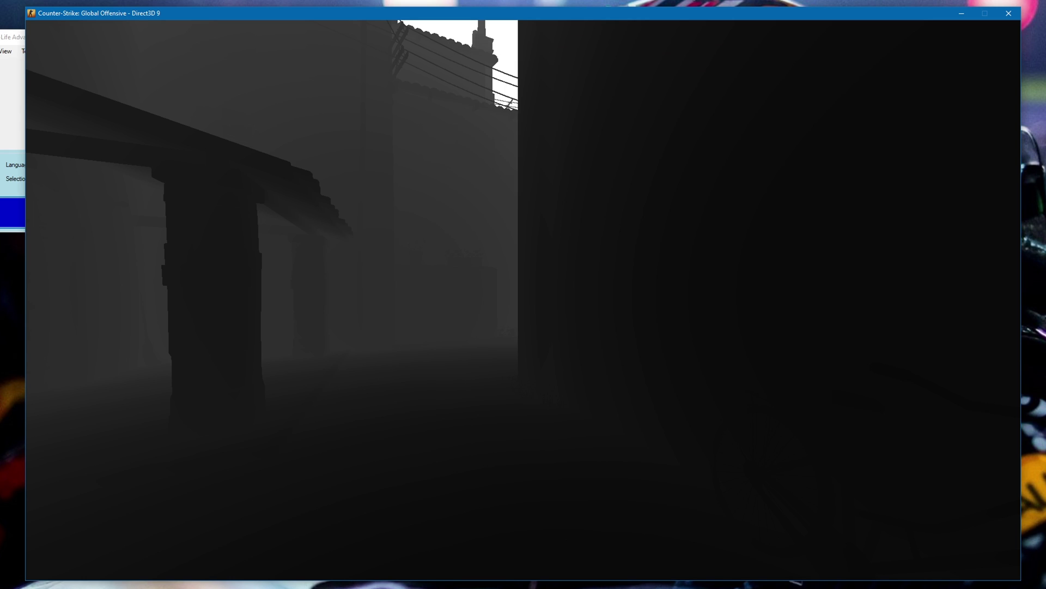
End the stream preview with mirv_streams previewend and return to the normal game view.
key("grave")
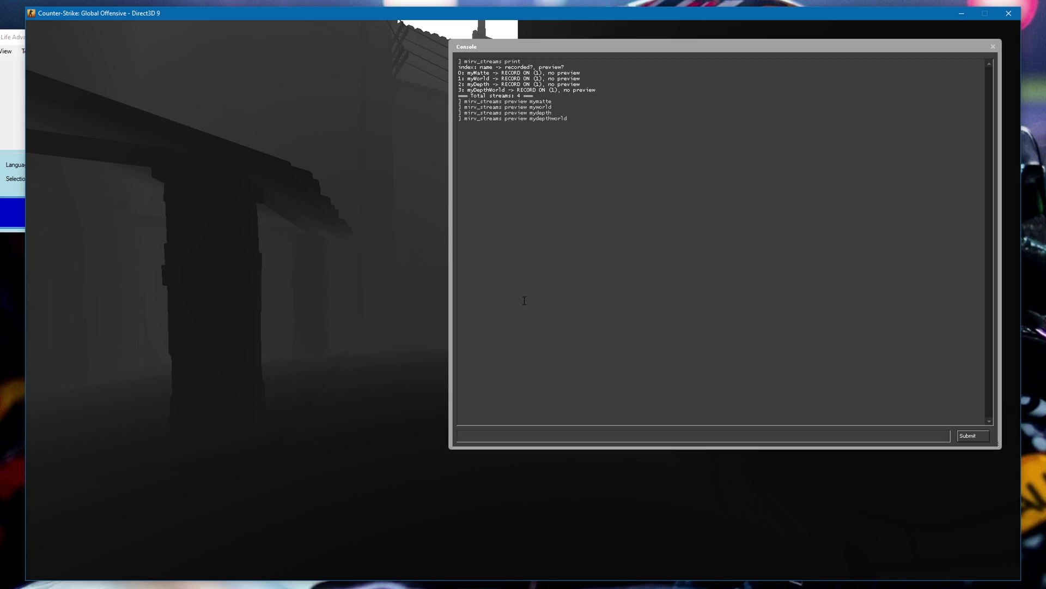
key("Up")
key("BackSpace")
key("BackSpace")
key("BackSpace")
key("BackSpace")
key("BackSpace")
key("BackSpace")
key("BackSpace")
key("BackSpace")
key("BackSpace")
key("BackSpace")
key("BackSpace")
key("BackSpace")
key("BackSpace")
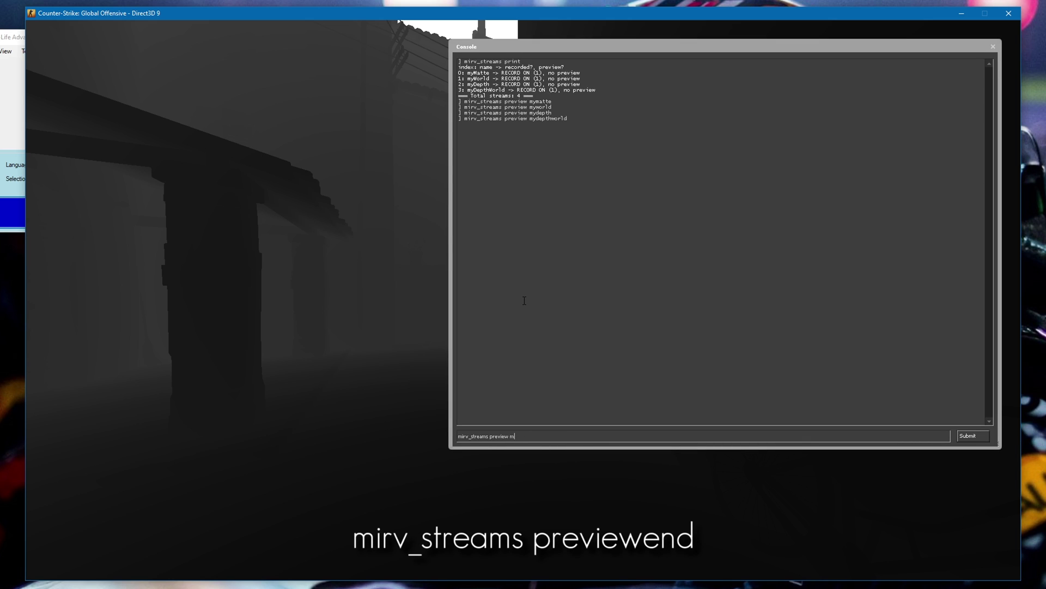
type("end")
key("Return")
key("grave")
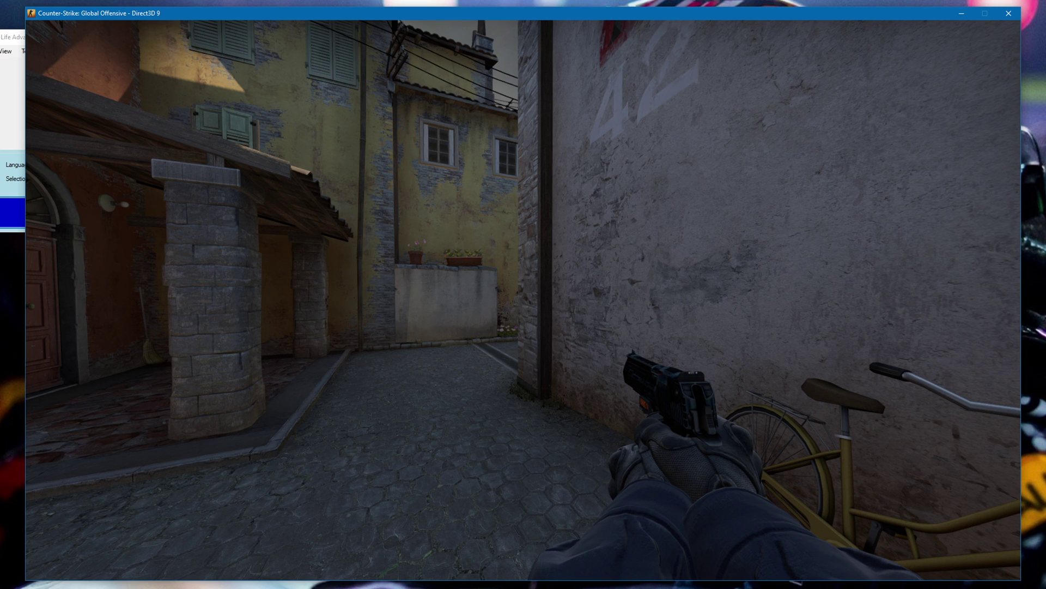
Add the lux stream by running its config from the console with exec lux.
key("grave")
type("exec l")
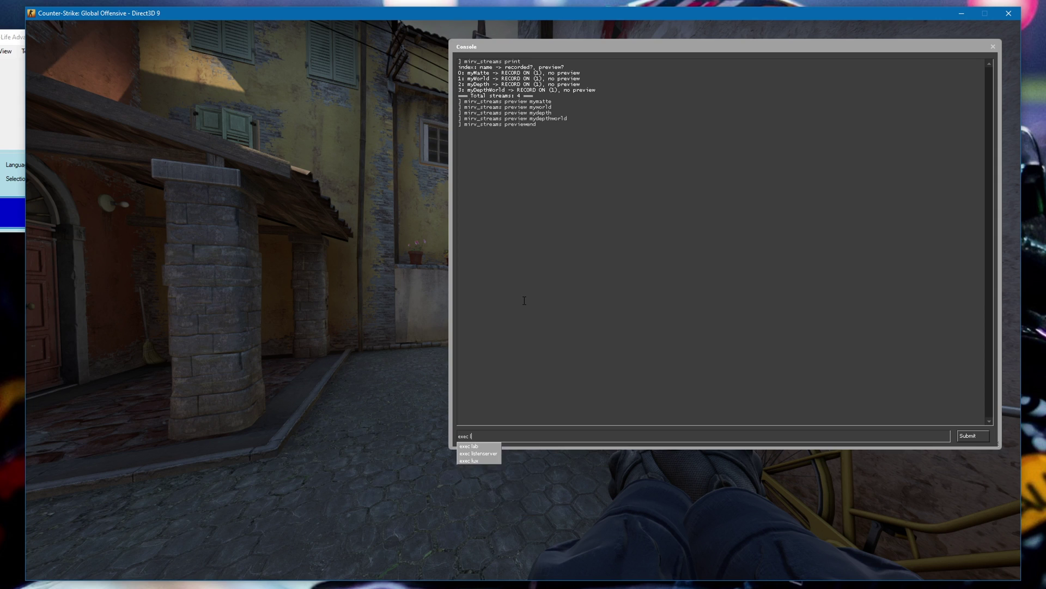
type("ux")
key("Return")
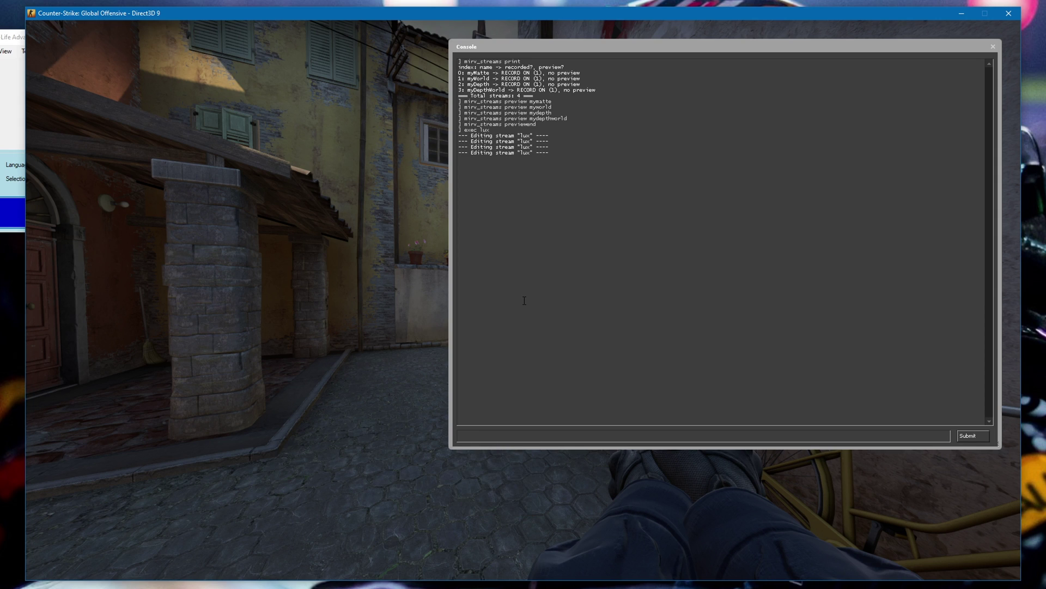
List the recording streams again with mirv_streams print and check the lux entry.
type("mirv_streams print")
key("Return")
left_click_drag(467, 193, 568, 195)
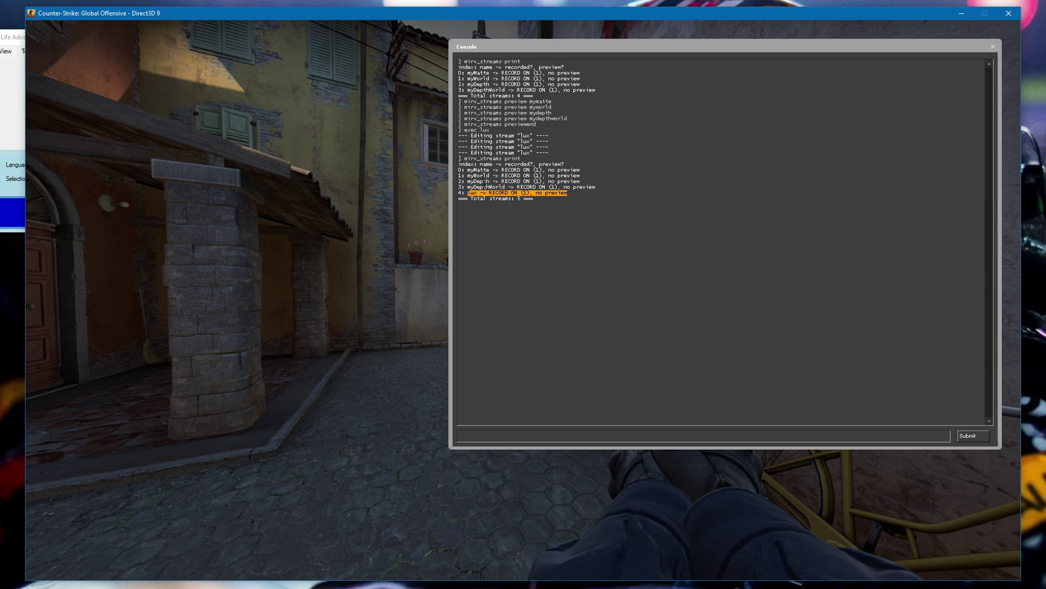
Preview the lux stream in the game view with mirv_streams preview lux.
left_click(497, 431)
type("mir")
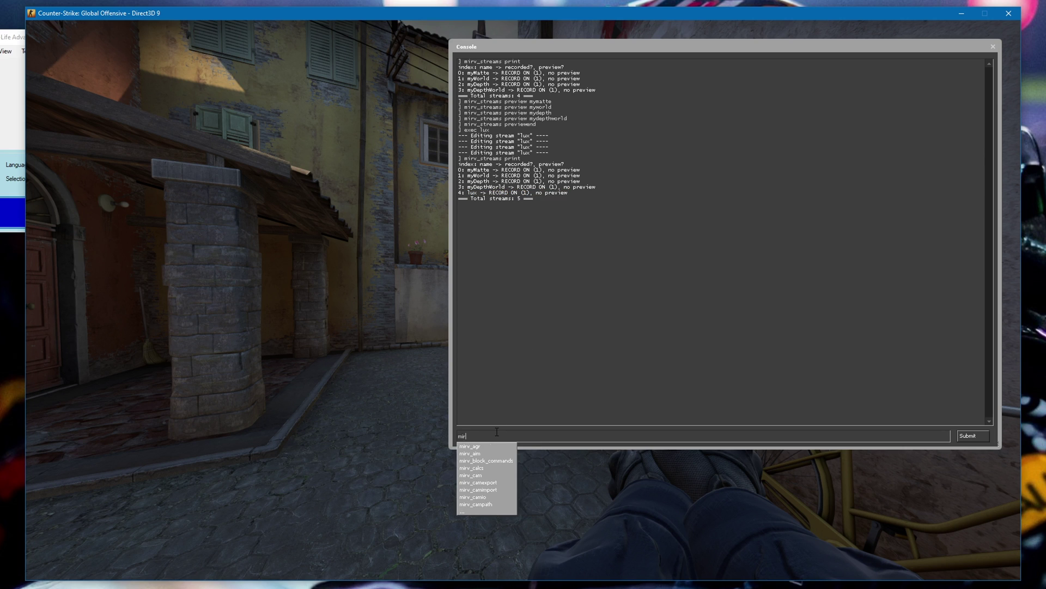
type("v_streams preview lux")
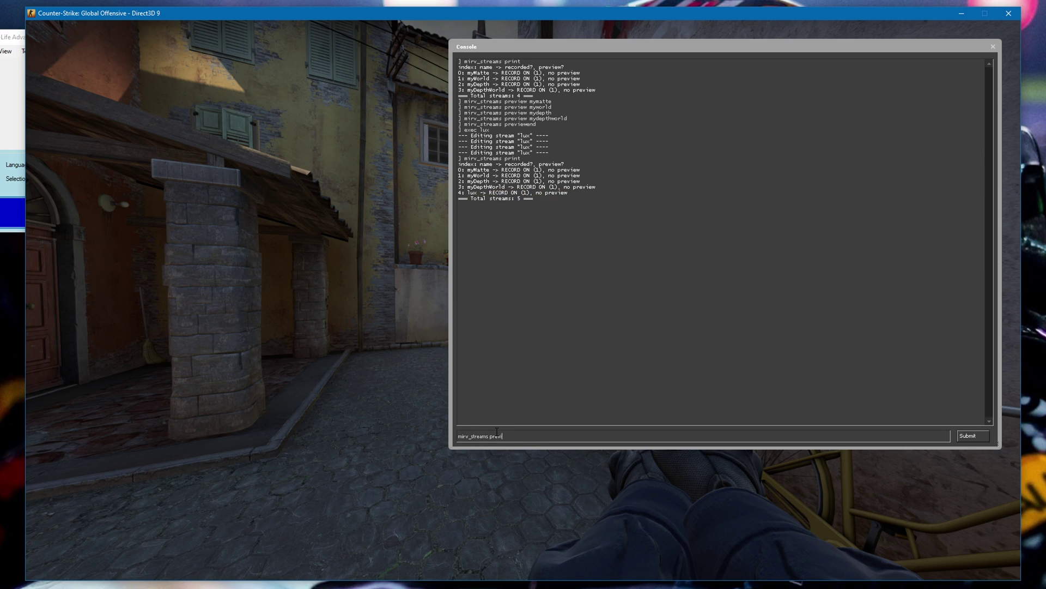
key("Return")
key("grave")
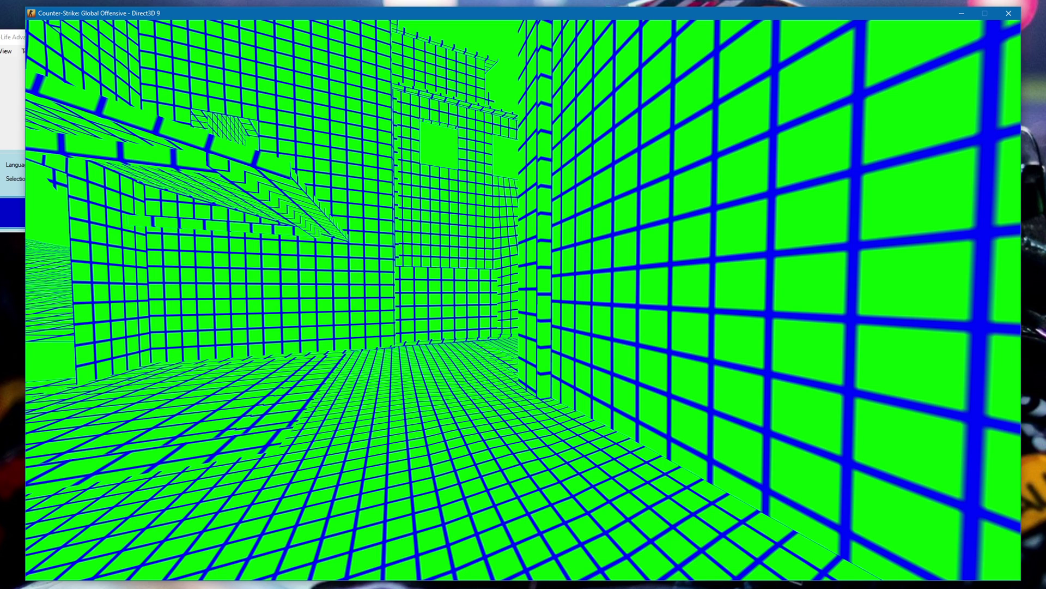
End the lux preview with mirv_streams previewend and clear the console output.
key("grave")
key("Up")
key("BackSpace")
key("BackSpace")
type("end")
key("Return")
type("clear")
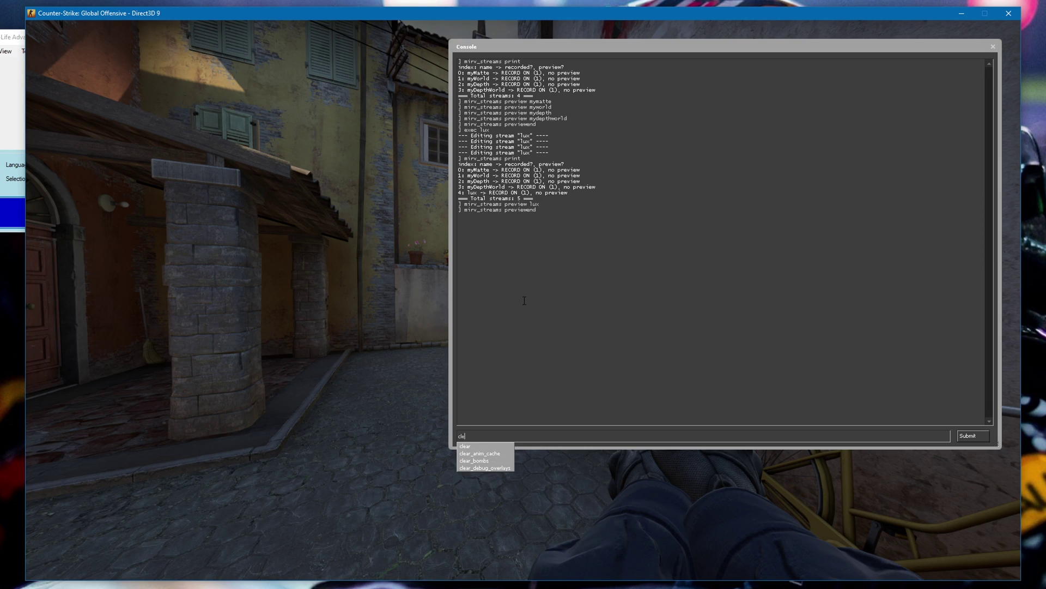
key("Return")
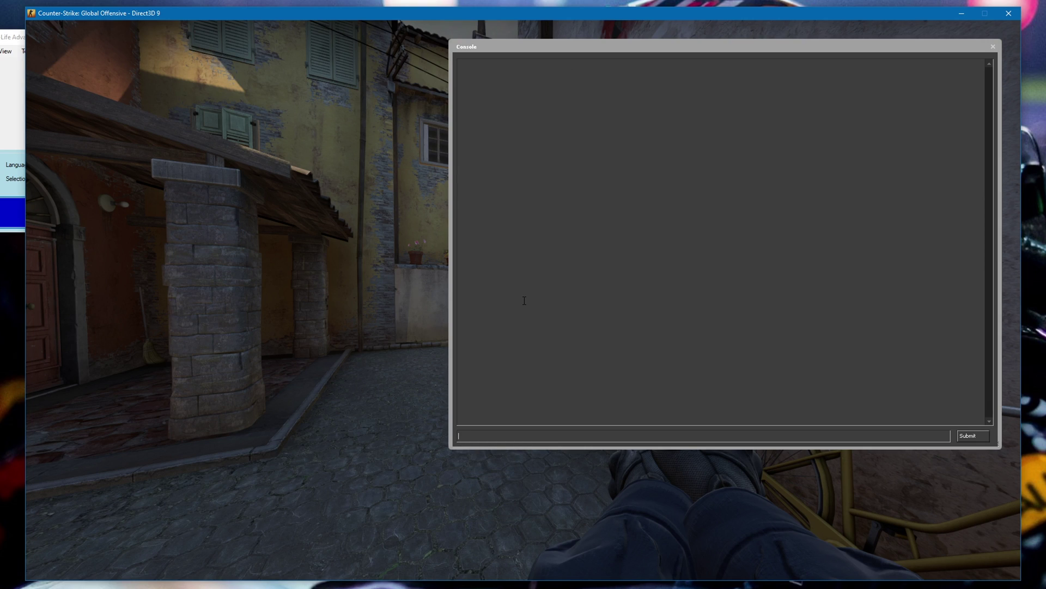
Set host_framerate to 150 and host_timescale to 0 through the console.
type("host_f")
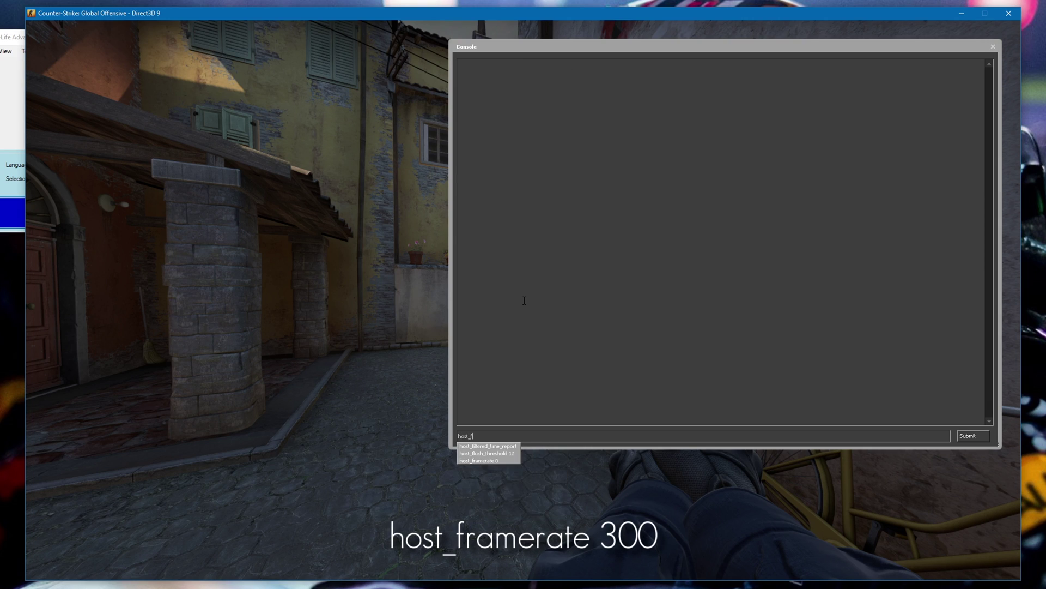
type("ramerate")
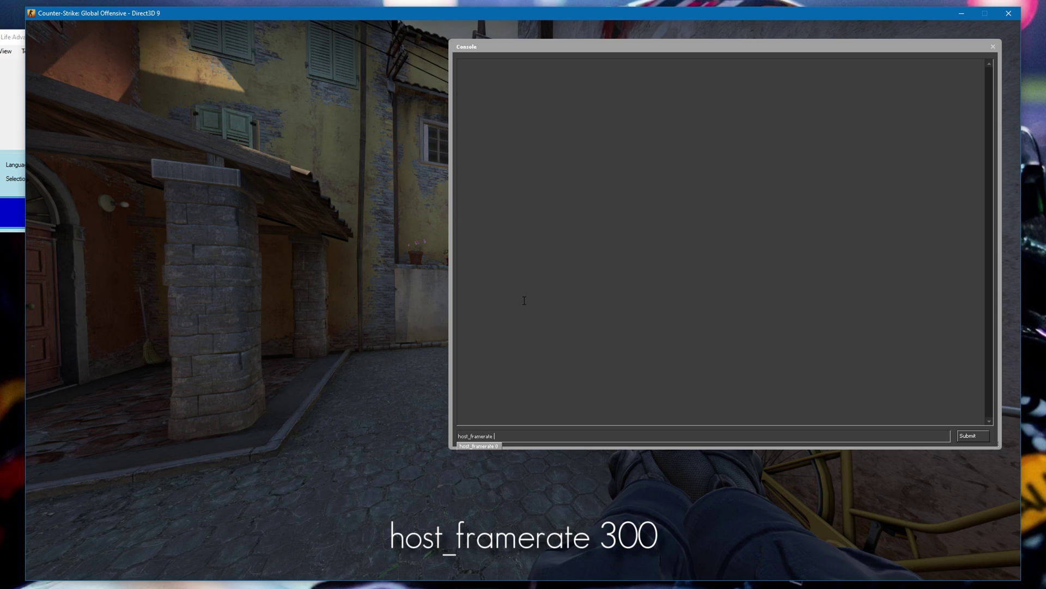
type(" 300")
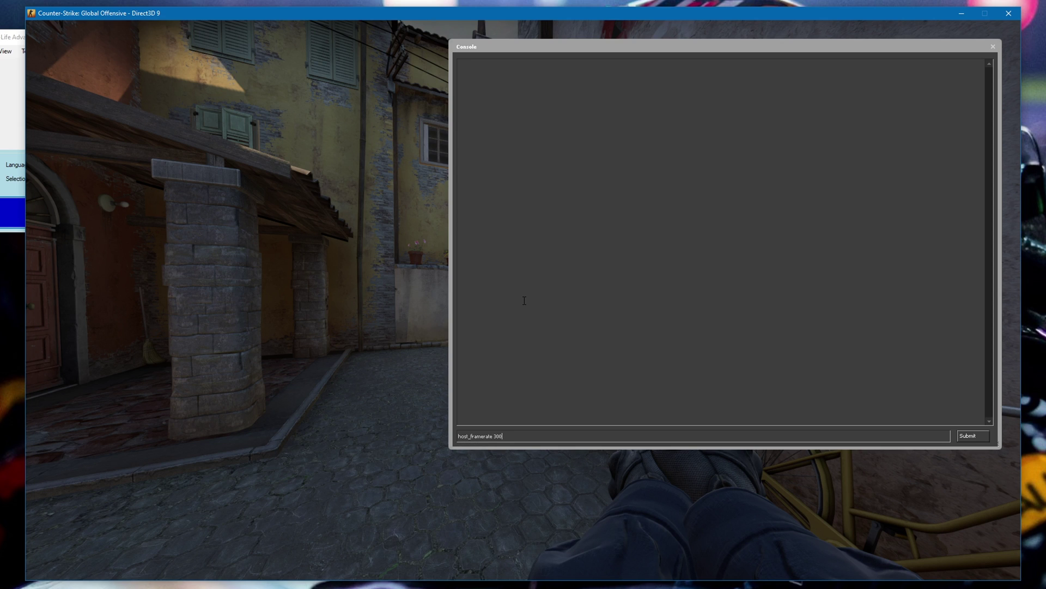
key("BackSpace")
type("6")
key("Return")
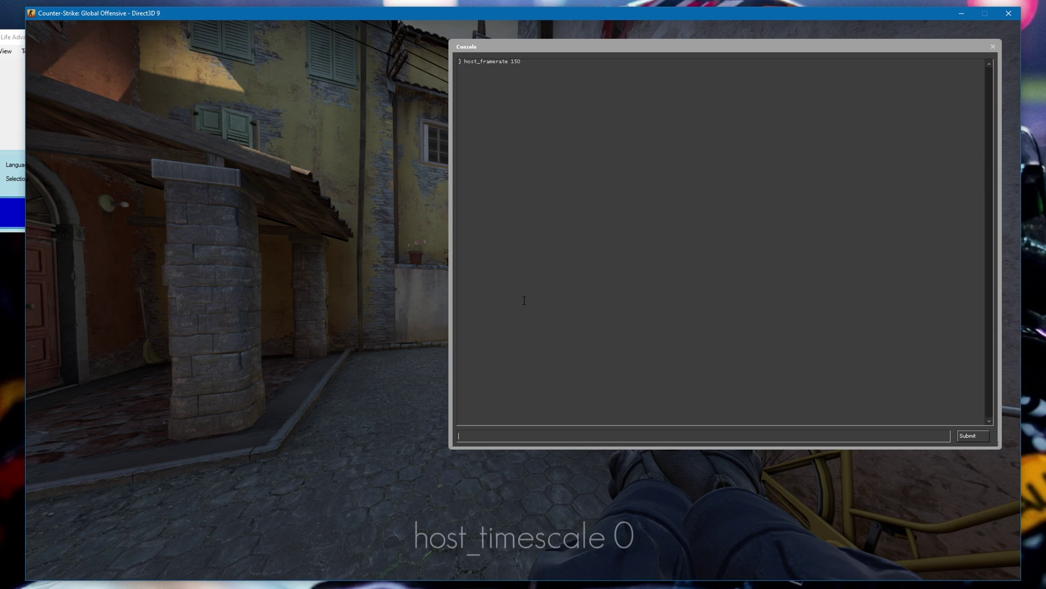
type("host_timescale 0")
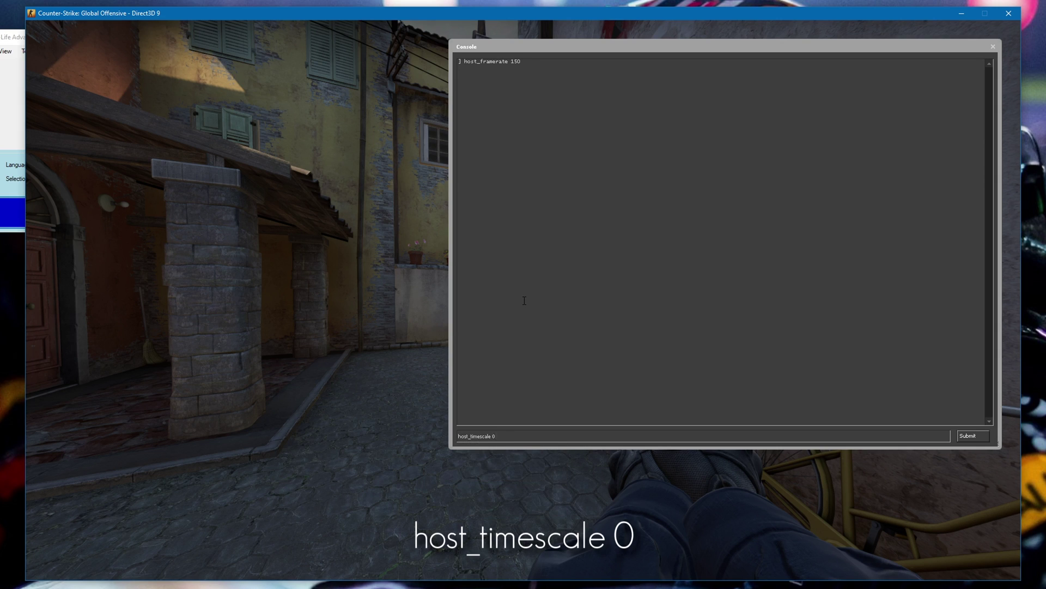
key("Return")
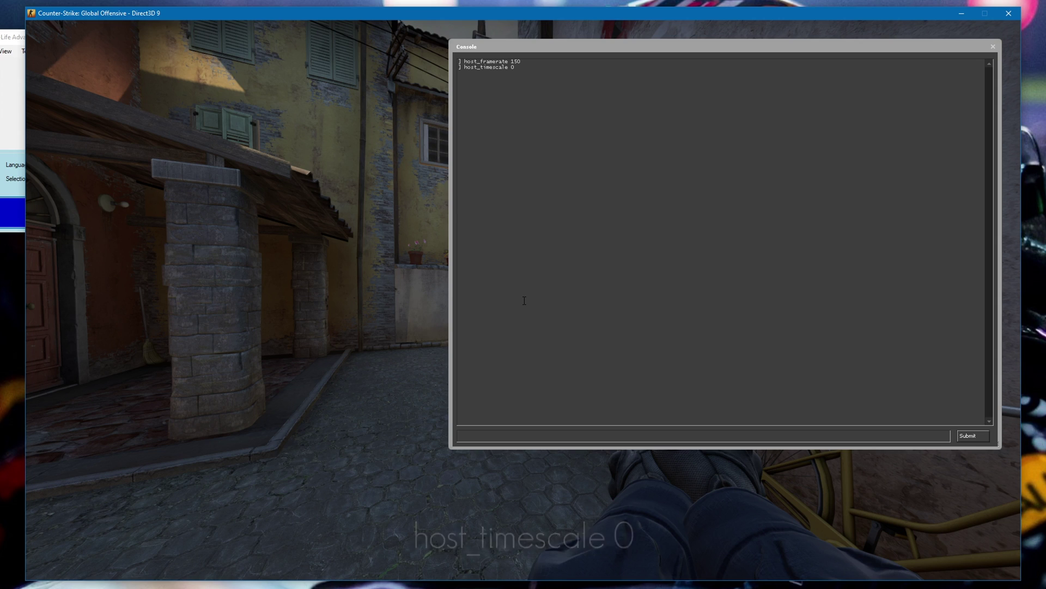
Enter mirv_snd_timescale 1 in the console, followed by mirv_snd_timescale 0.
type("mi")
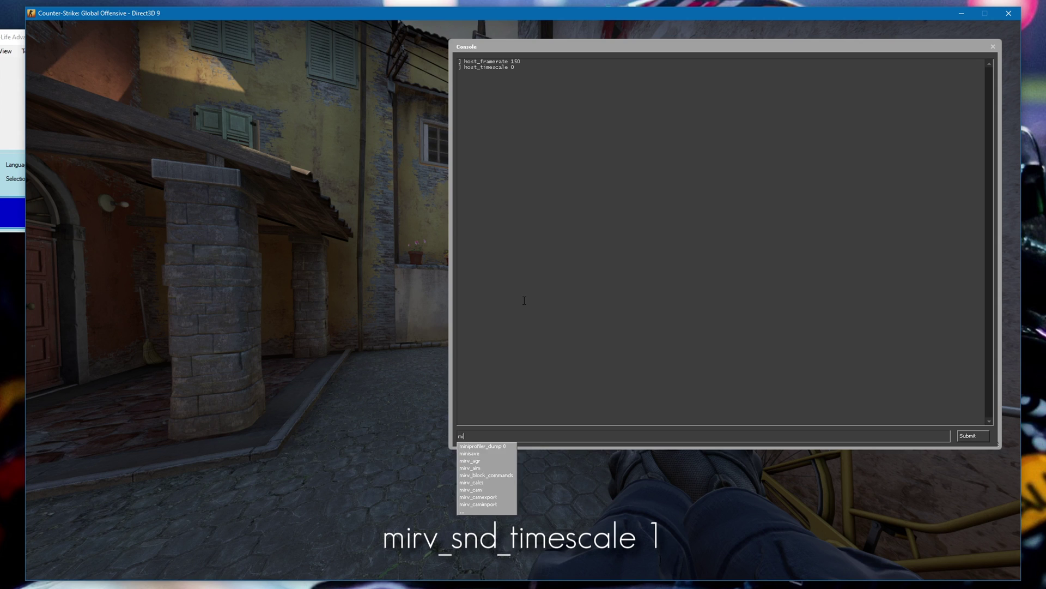
type("rv_snd_t")
key("Tab")
type("1")
key("Return")
key("Up")
key("BackSpace")
type("0")
key("Return")
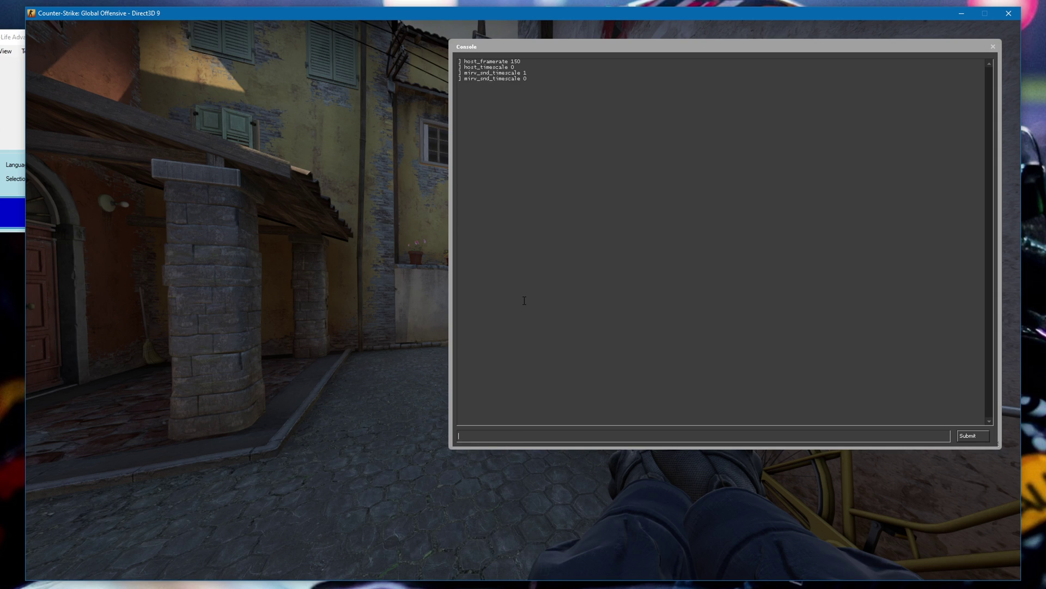
Set the stream recording path to "F:\CLIPS", start recording with mirv_streams record start, and return to the game view.
type("mirv_streams record name \"F:\\CLIPS\"")
key("Return")
type("m")
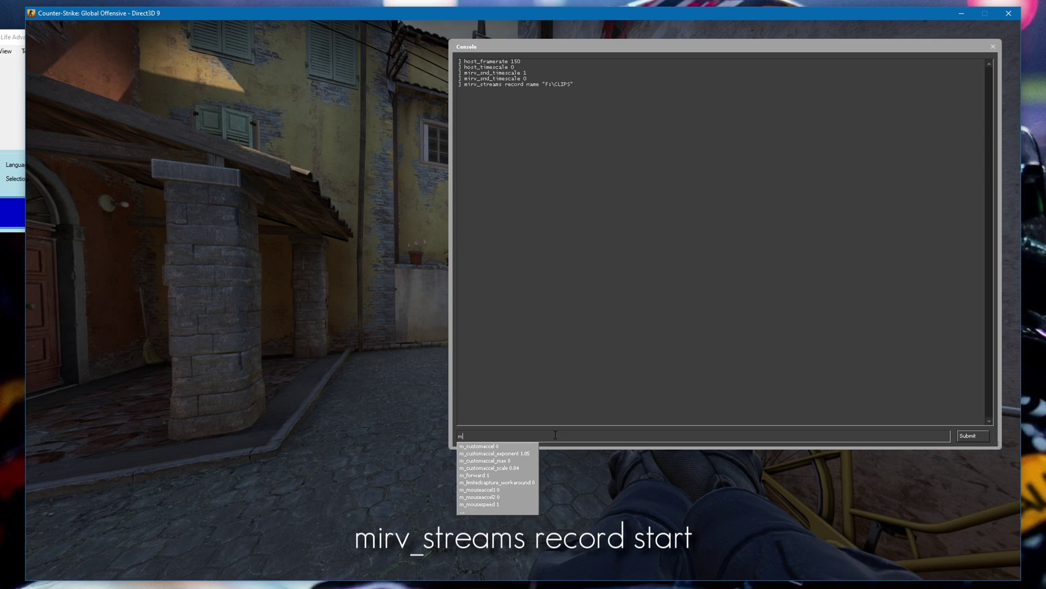
type("irv_streams record start")
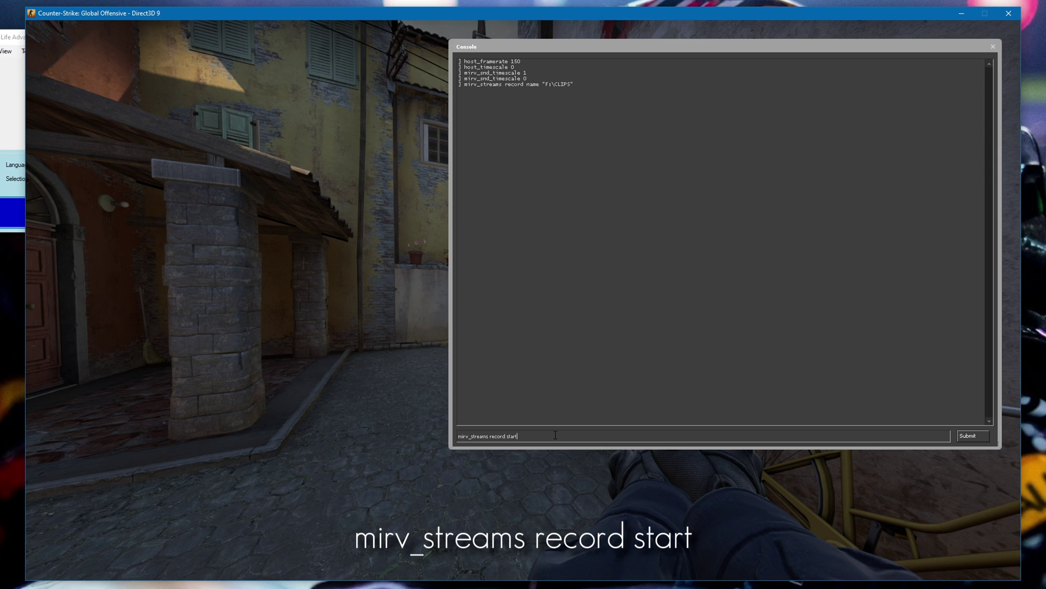
key("Return")
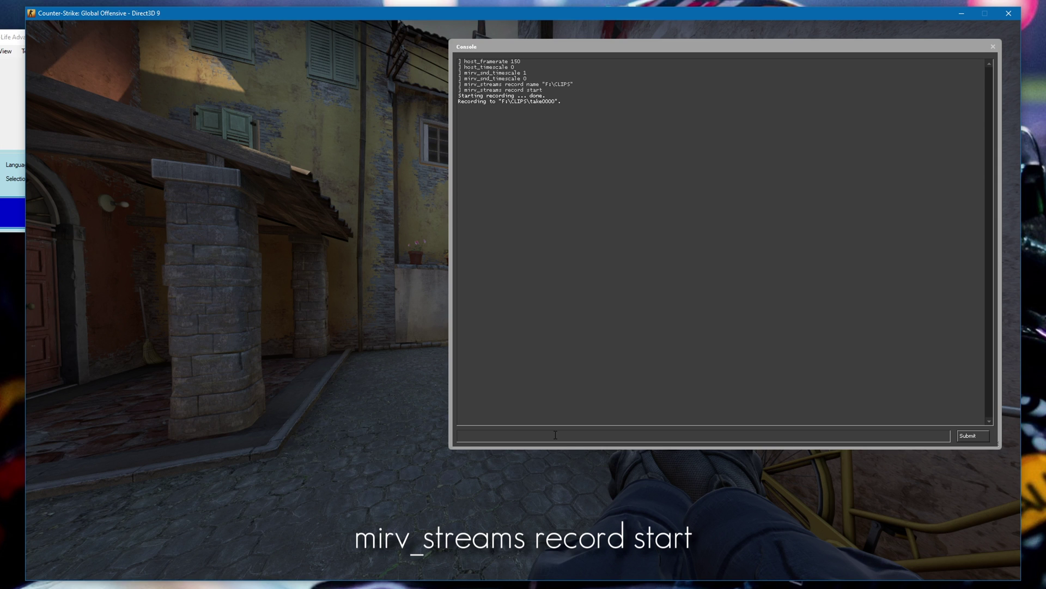
key("Escape")
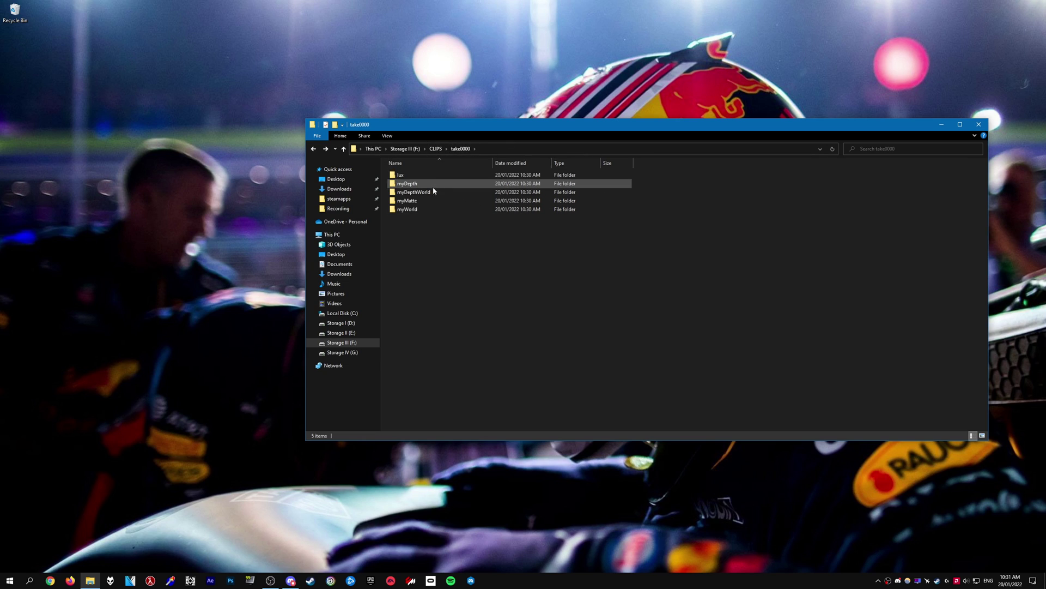
Open the lux folder in take0000, load its image sequence from 00000.tga into VirtualDub2, and scrub to frame 39.
double_click(416, 176)
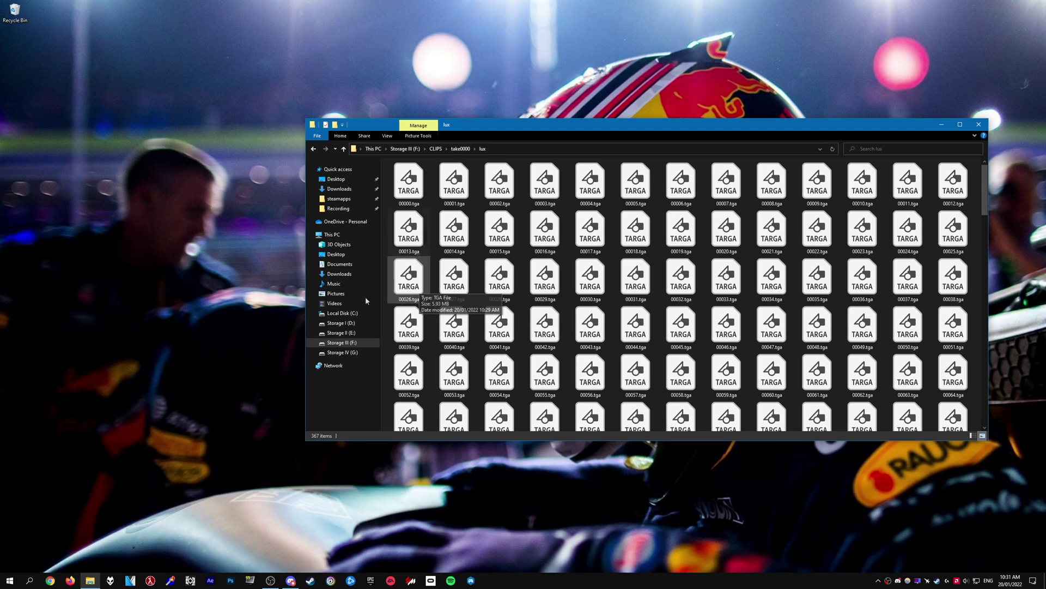
left_click(190, 580)
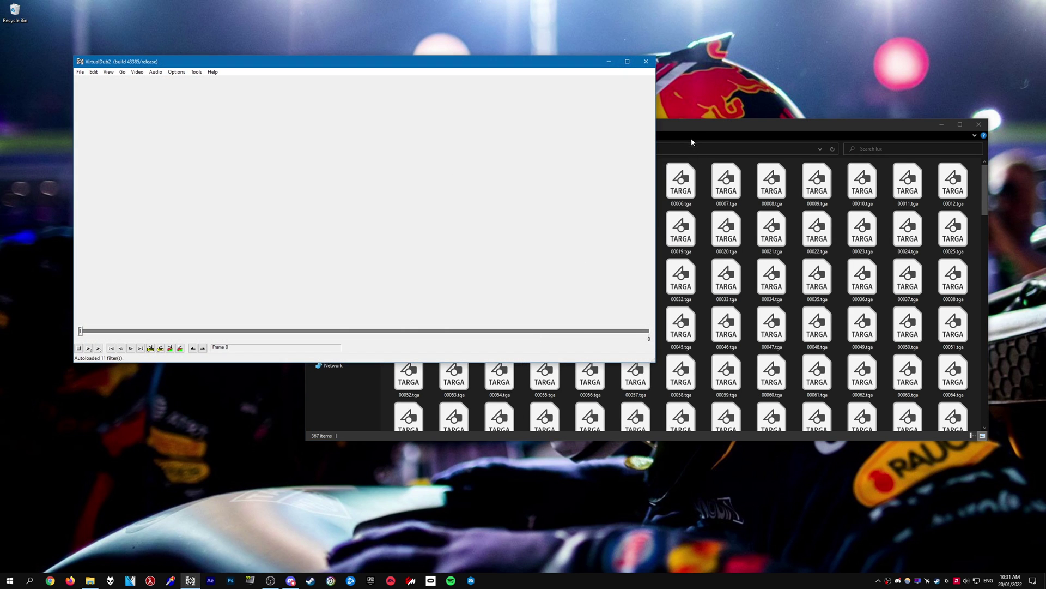
left_click(691, 140)
left_click_drag(421, 197, 245, 204)
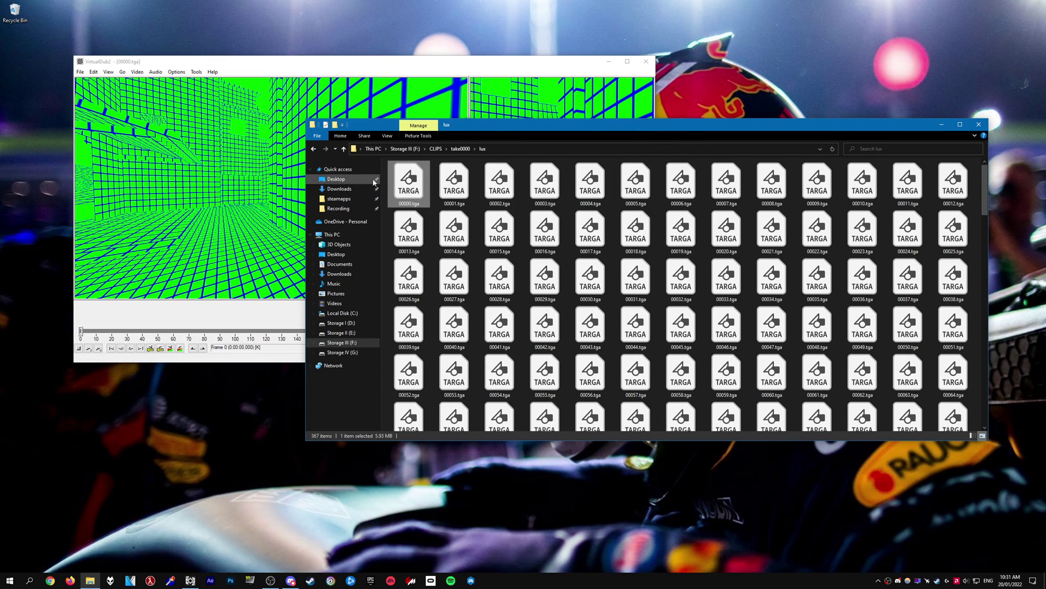
left_click(377, 64)
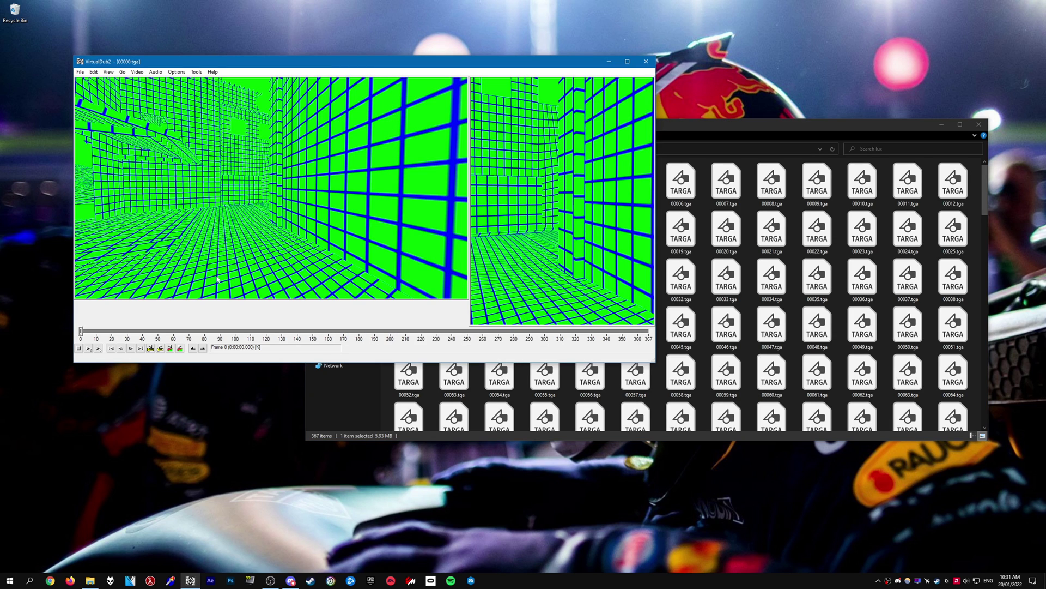
left_click_drag(92, 334, 141, 332)
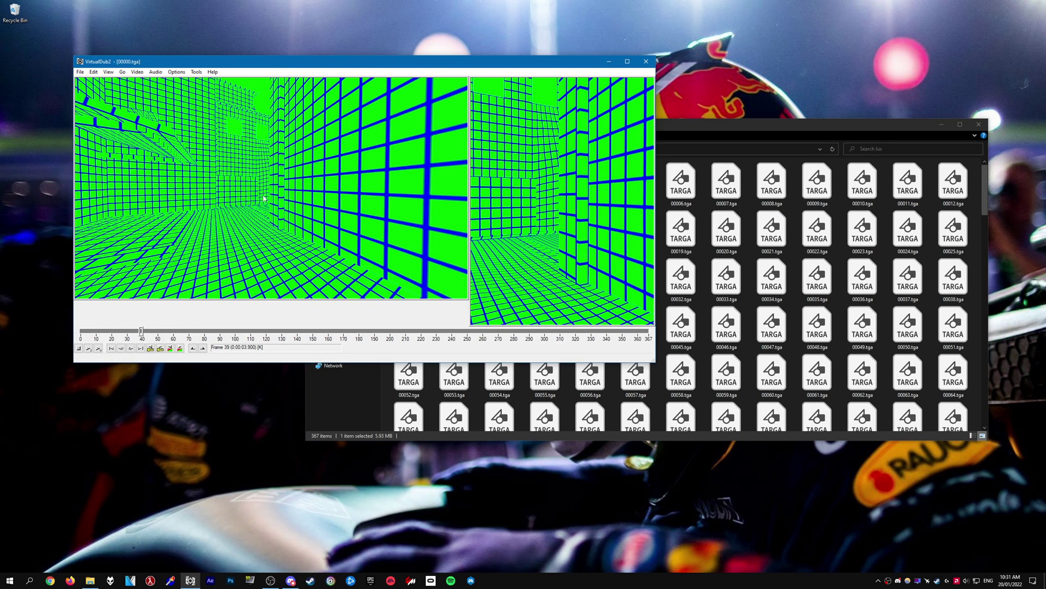
Change the sequence's source frame rate to 150 fps.
left_click(137, 71)
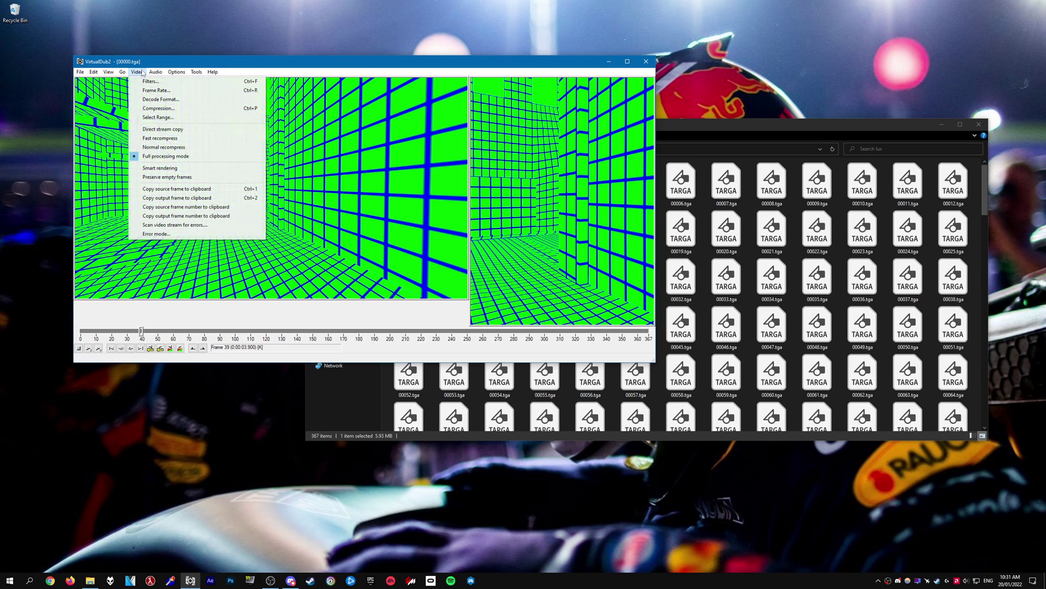
left_click(159, 94)
left_click(130, 110)
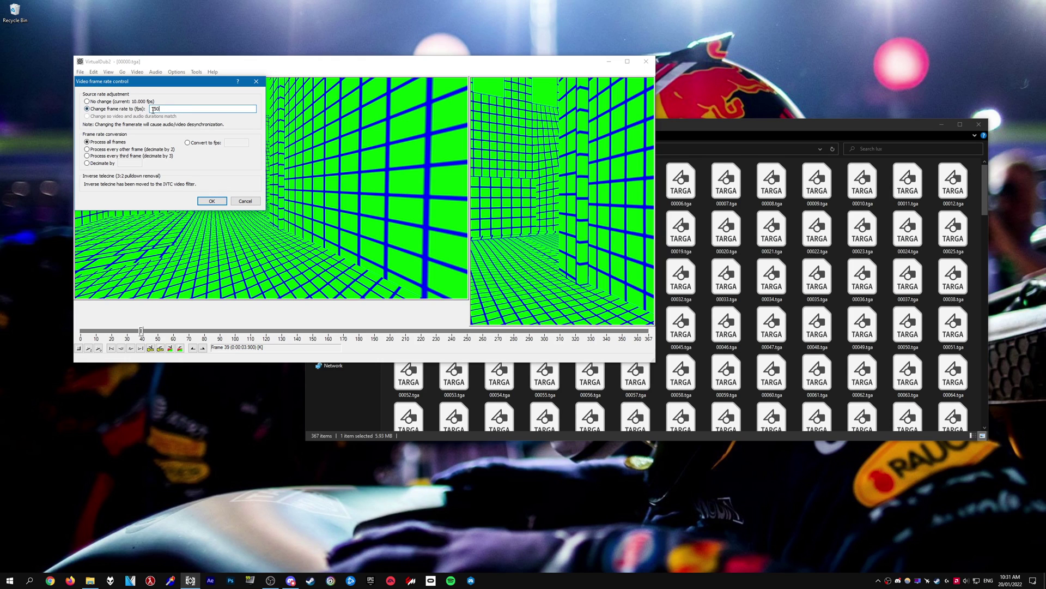
left_click(211, 201)
left_click(155, 72)
left_click(199, 62)
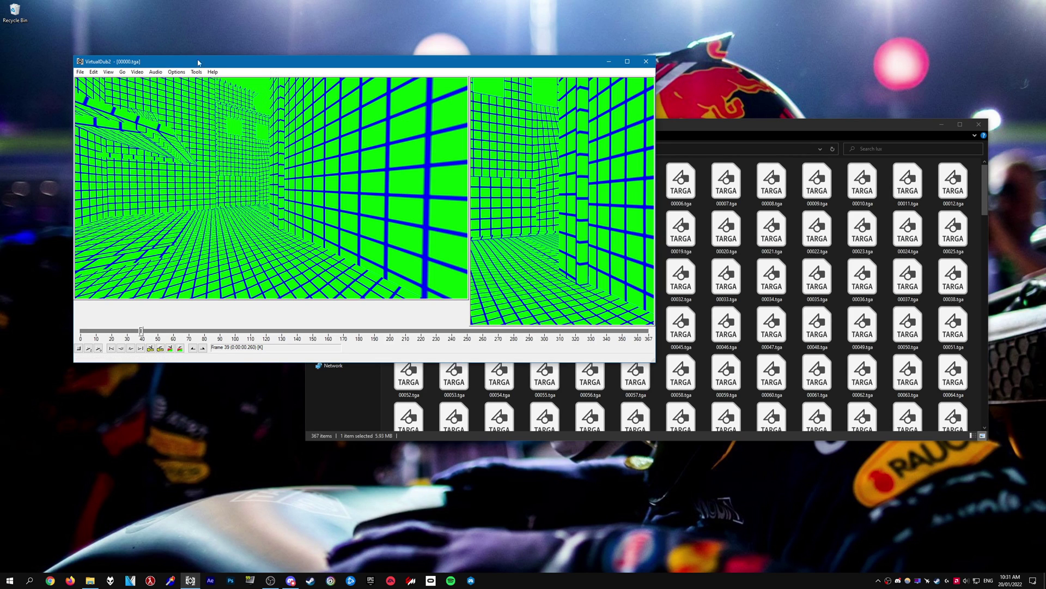
Review the Lagarith Lossless Codec and its configuration in the video compression settings, leaving both dialogs without applying changes.
left_click(137, 71)
left_click(152, 109)
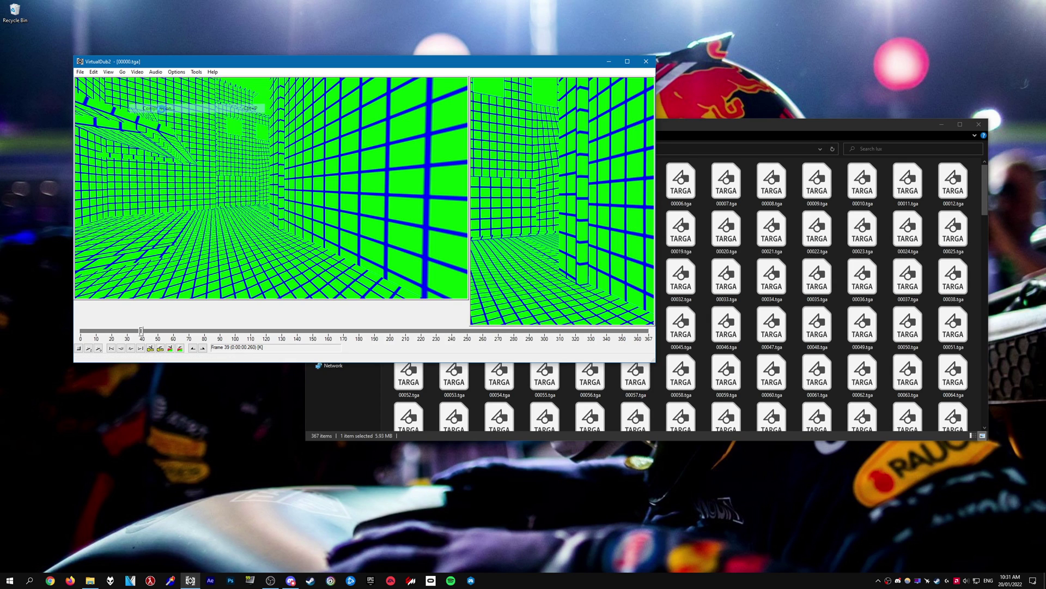
left_click(93, 180)
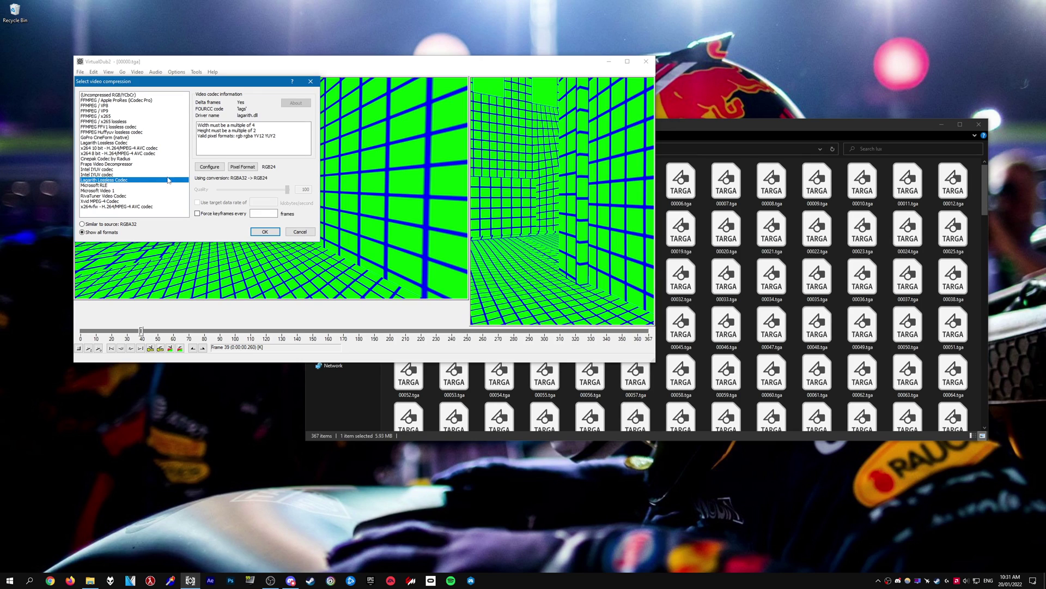
left_click(207, 168)
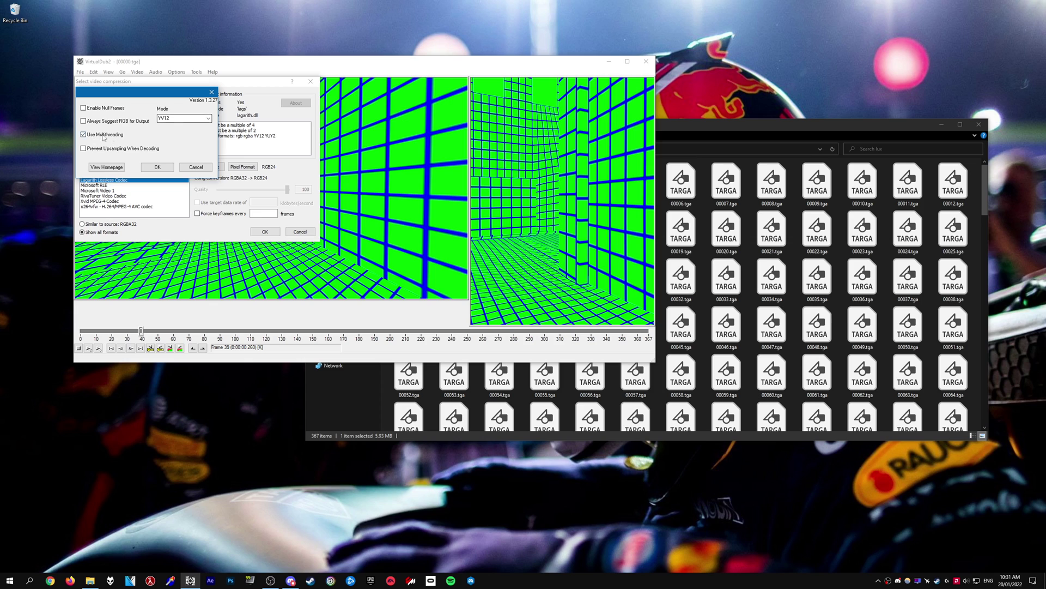
left_click(196, 168)
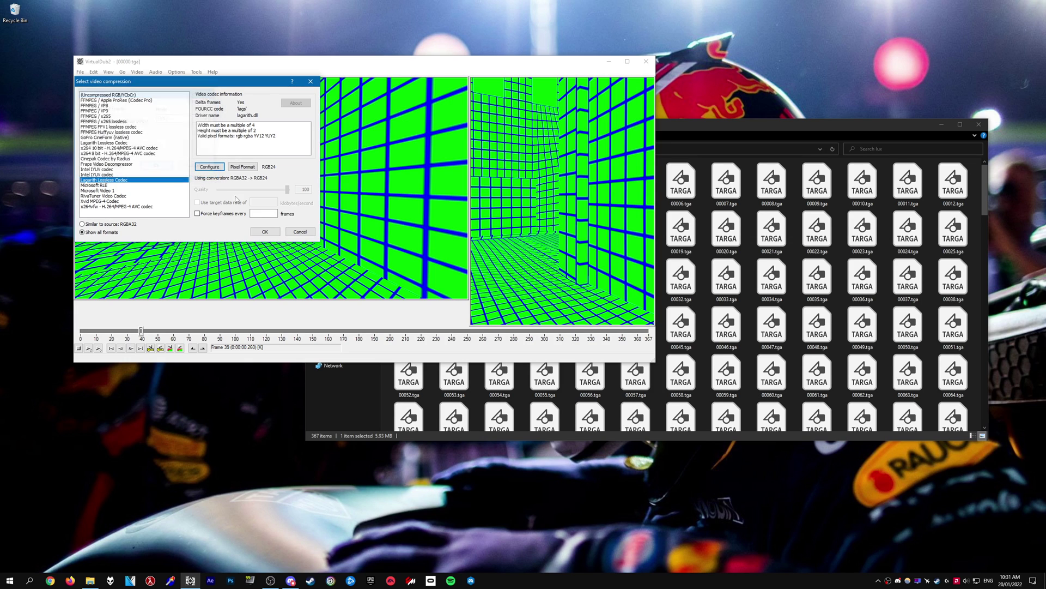
left_click(300, 231)
Try to save the lux sequence as an AVI file on the Storage III (F:) drive, and cancel.
left_click(80, 71)
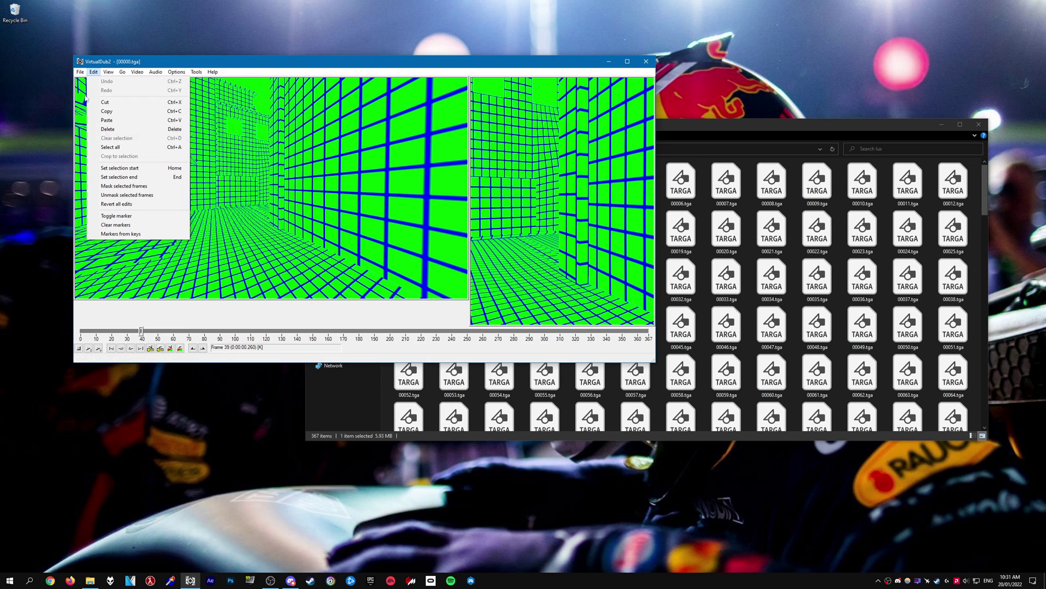
left_click(103, 146)
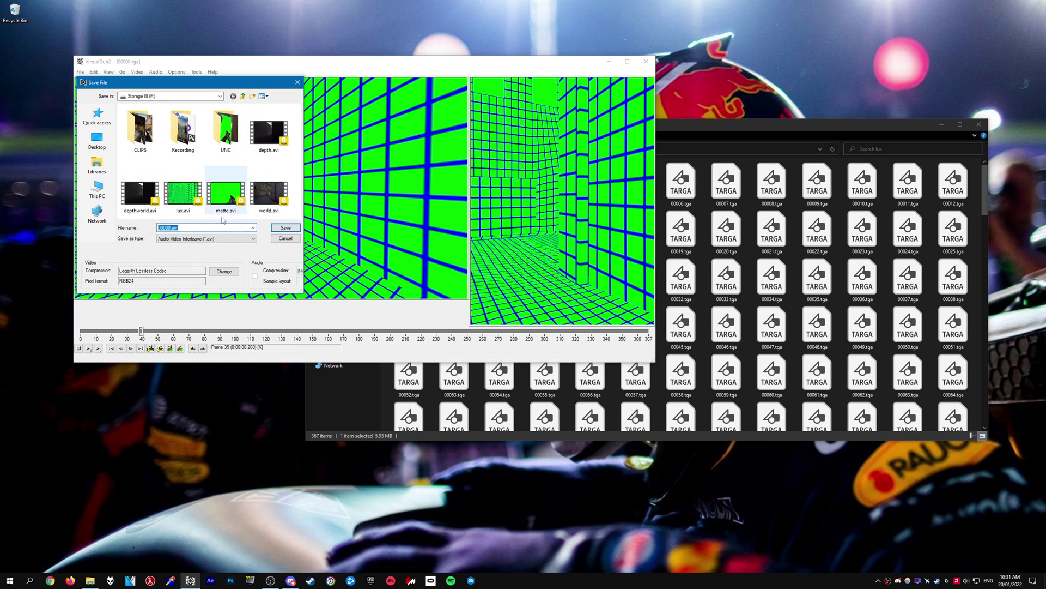
left_click_drag(171, 227, 158, 229)
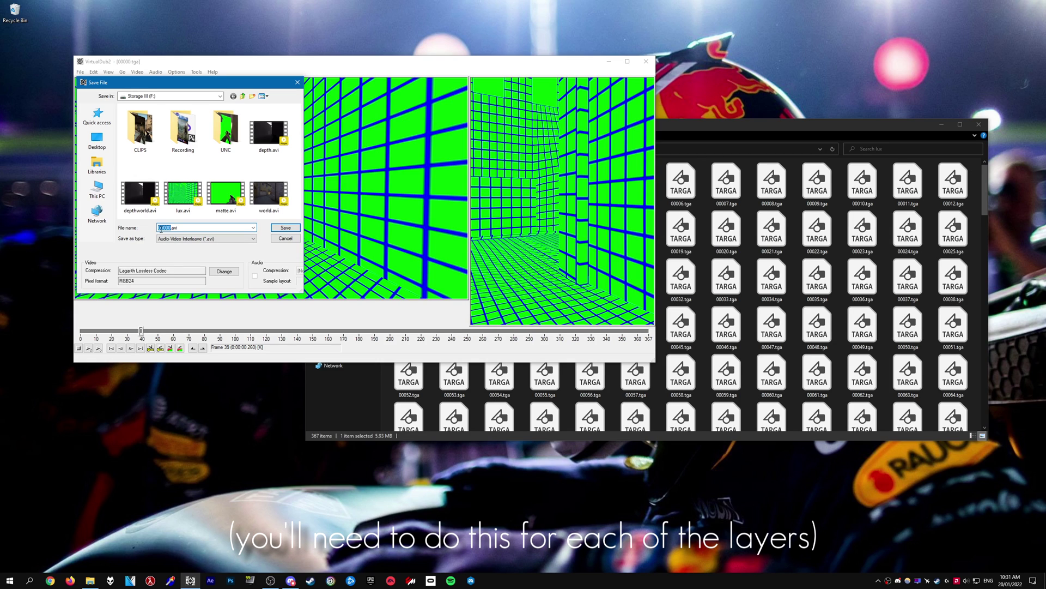
left_click(292, 241)
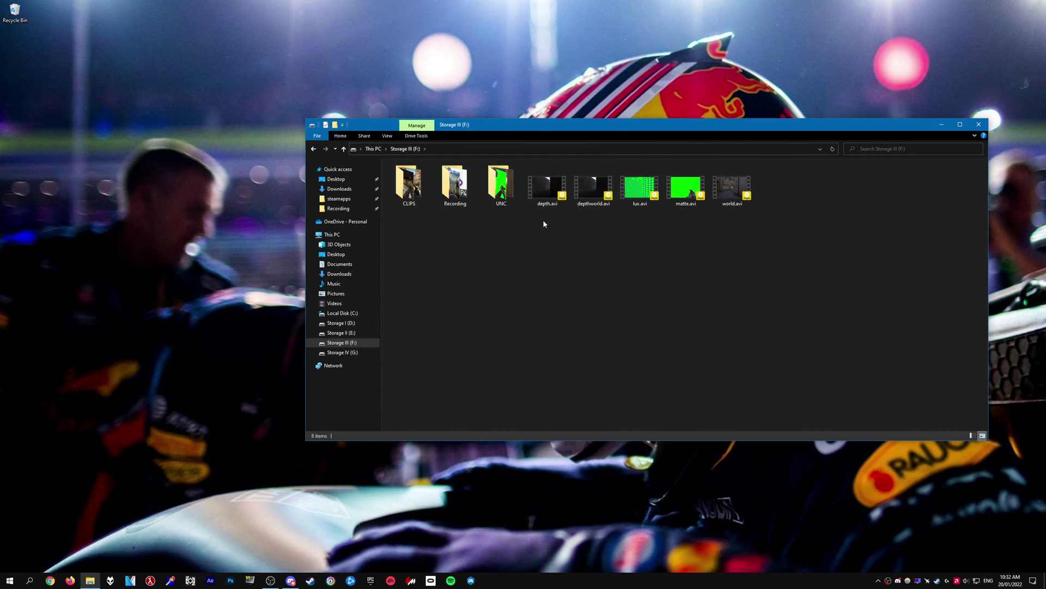
Check the exported depth, depthworld, lux, matte and world AVI files on the Storage III (F:) drive.
left_click_drag(543, 219, 767, 195)
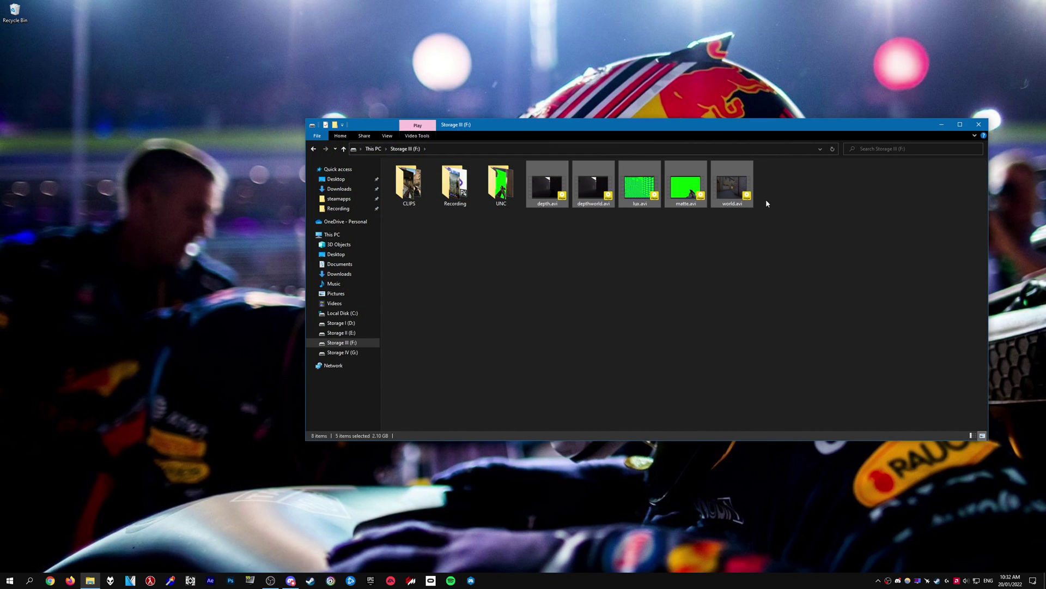
left_click(584, 221)
left_click(550, 209)
left_click(584, 201)
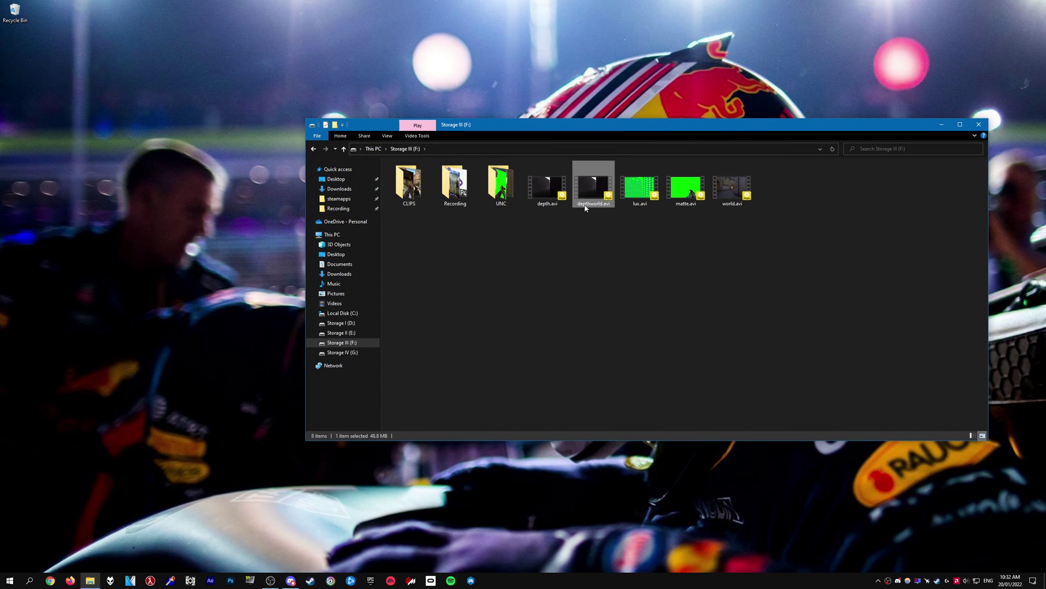
Go through the lux, matte and world clips in the folder and clear the selection.
left_click(637, 204)
left_click(689, 205)
left_click(743, 204)
left_click_drag(776, 234, 567, 226)
left_click(567, 227)
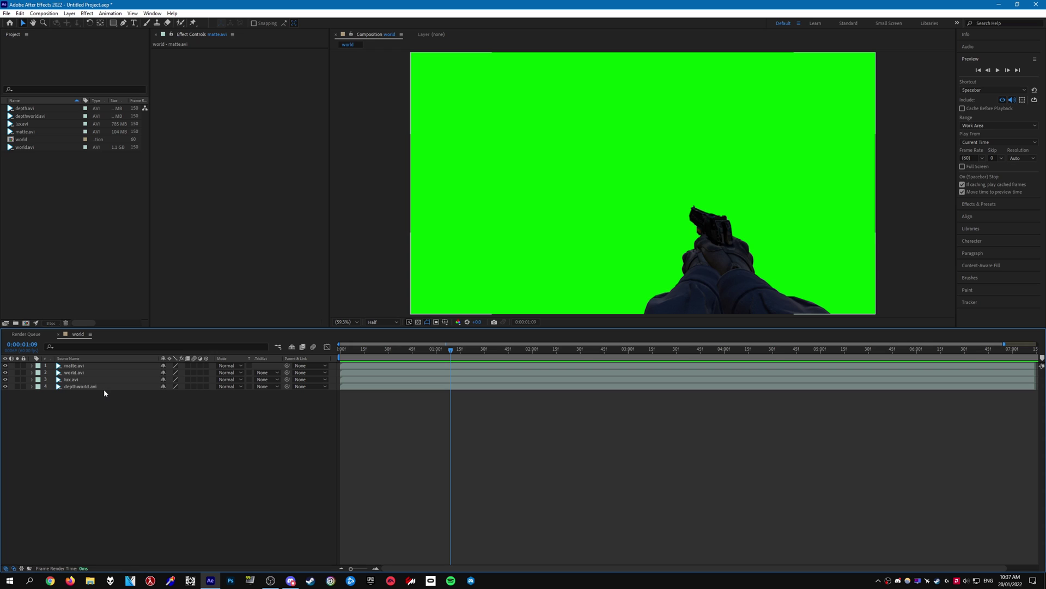
In After Effects, apply Keylight to the matte.avi layer and key out its green background.
left_click(109, 365)
key("ctrl+space")
type("key")
key("Return")
left_click(261, 103)
left_click(491, 212)
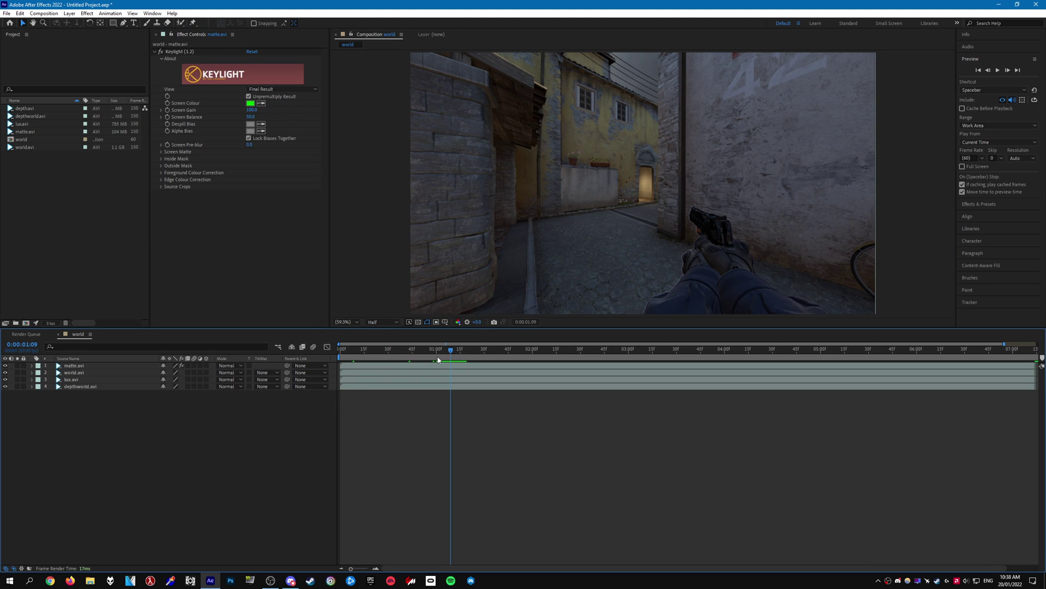
Pre-compose the lux.avi and depthworld.avi layers, moving all attributes into the new composition and opening it.
left_click_drag(86, 398, 99, 381)
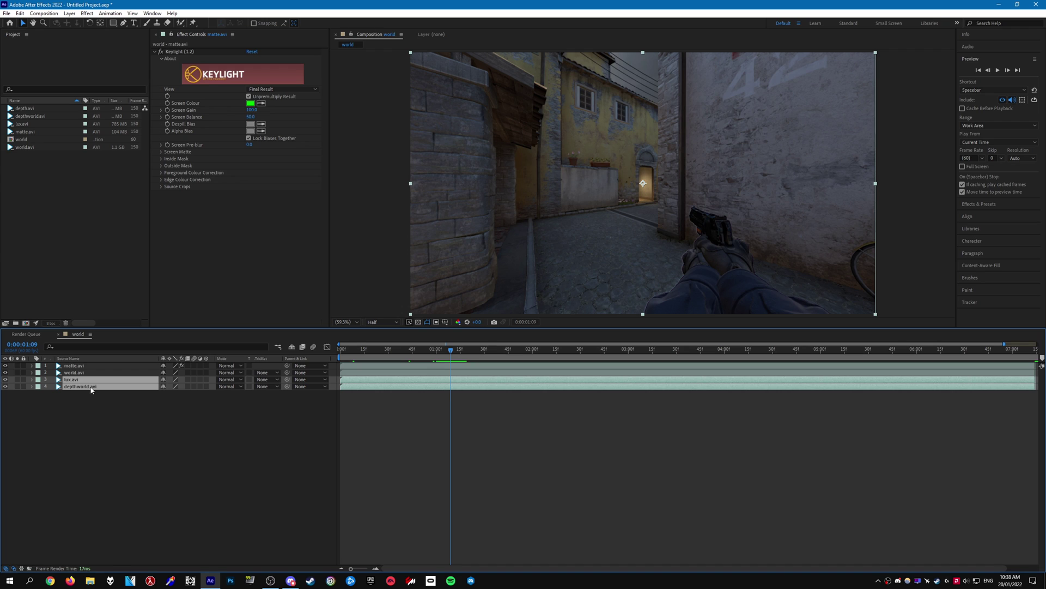
right_click(92, 389)
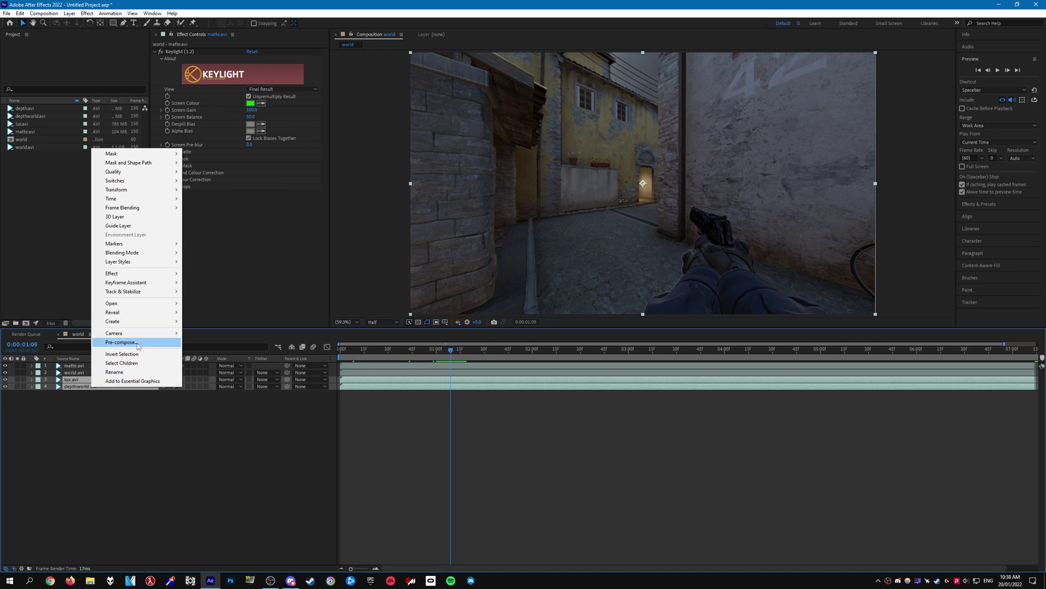
left_click(153, 344)
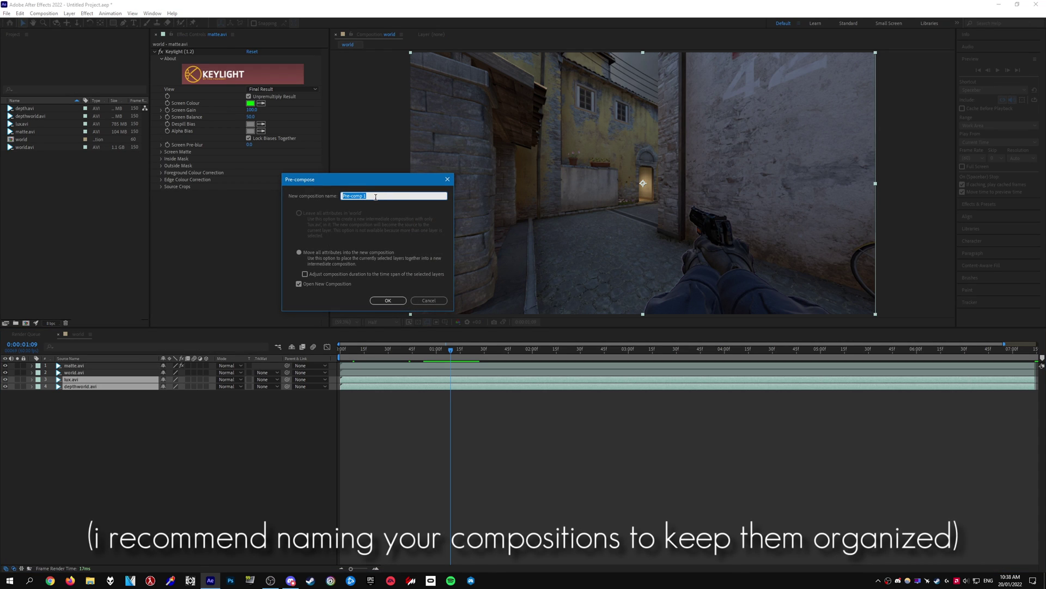
left_click(335, 256)
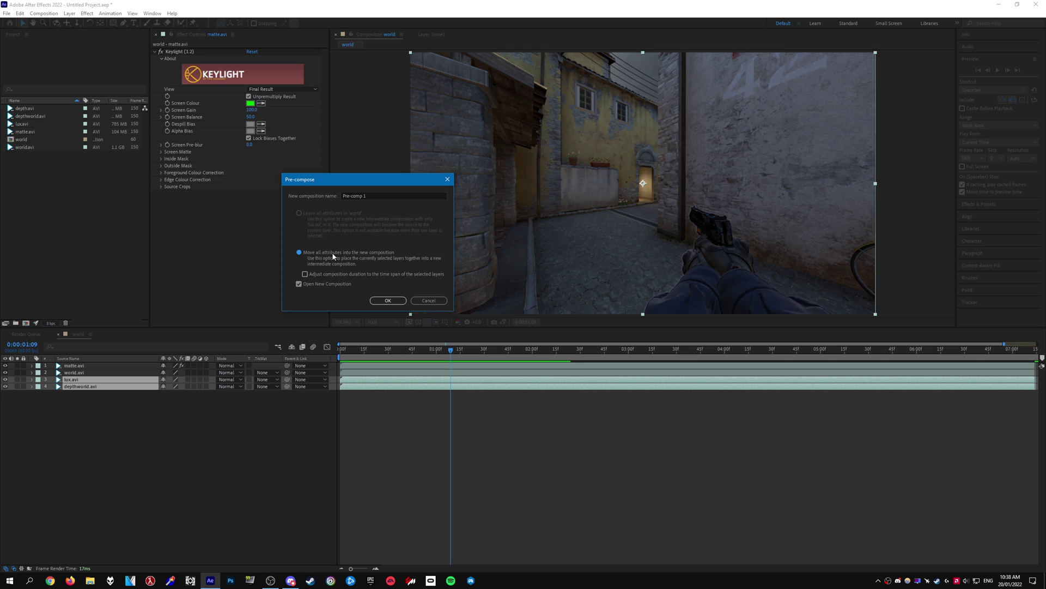
left_click(387, 301)
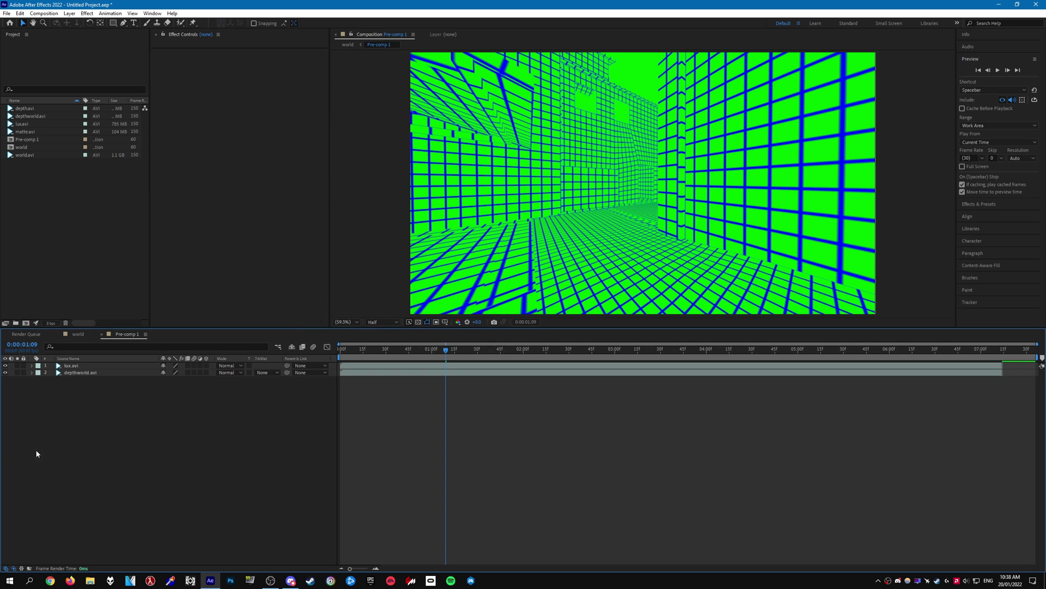
Duplicate the depthworld.avi layer and show only the upper copy, hiding the other layers.
left_click(89, 373)
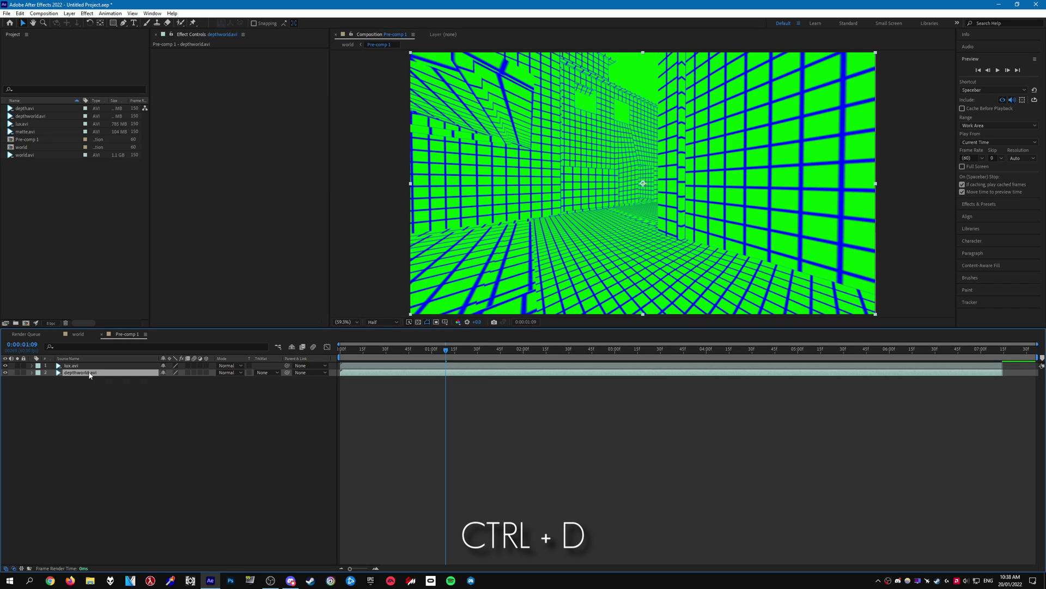
key("ctrl+d")
left_click(125, 396)
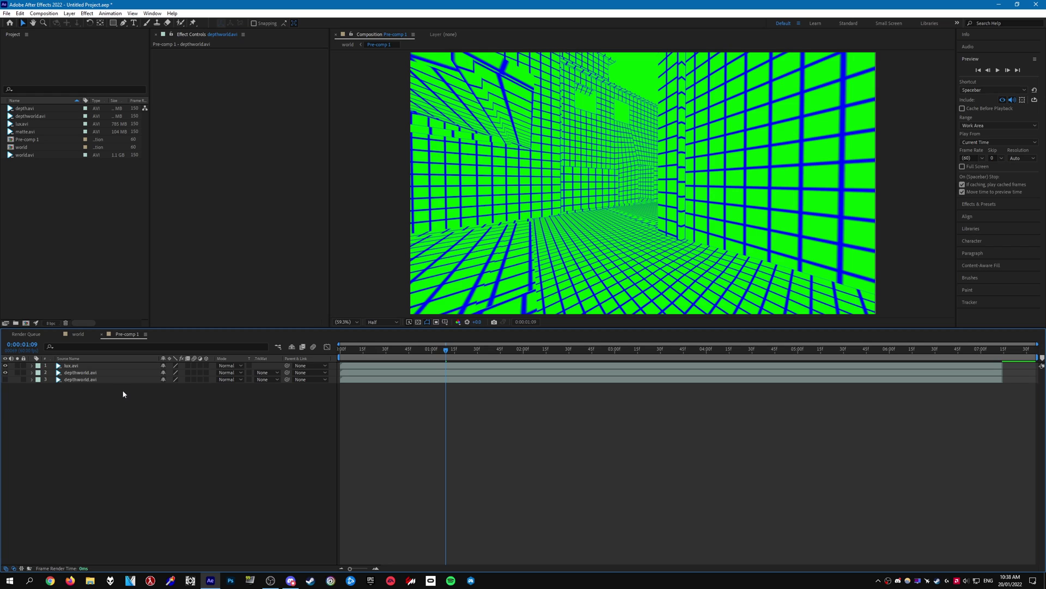
left_click(99, 374)
key("ctrl+alt+shift+v")
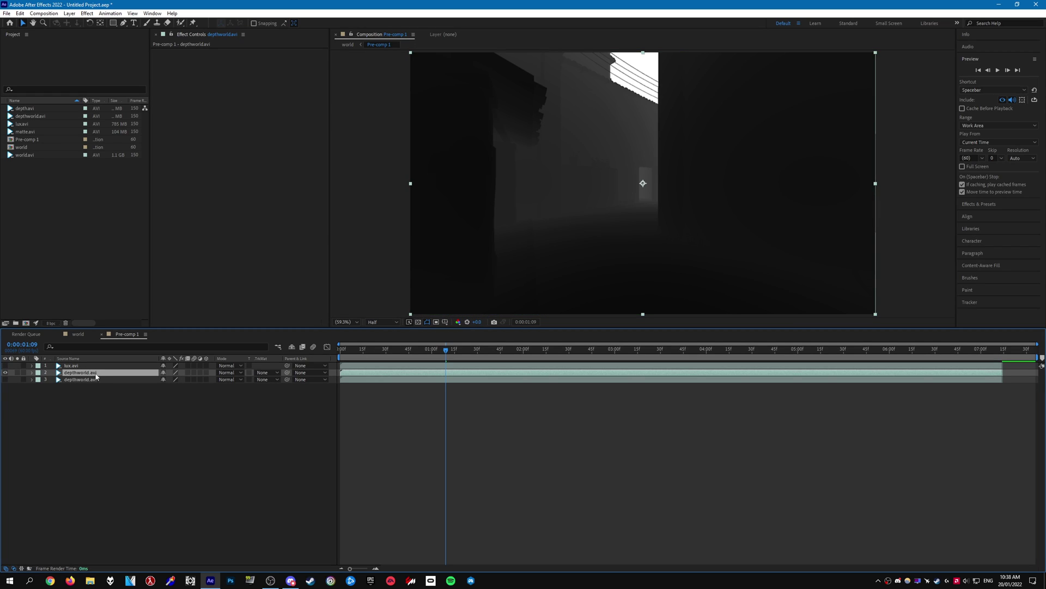
Apply the Colorama effect to the upper depthworld.avi layer.
key("ctrl+space")
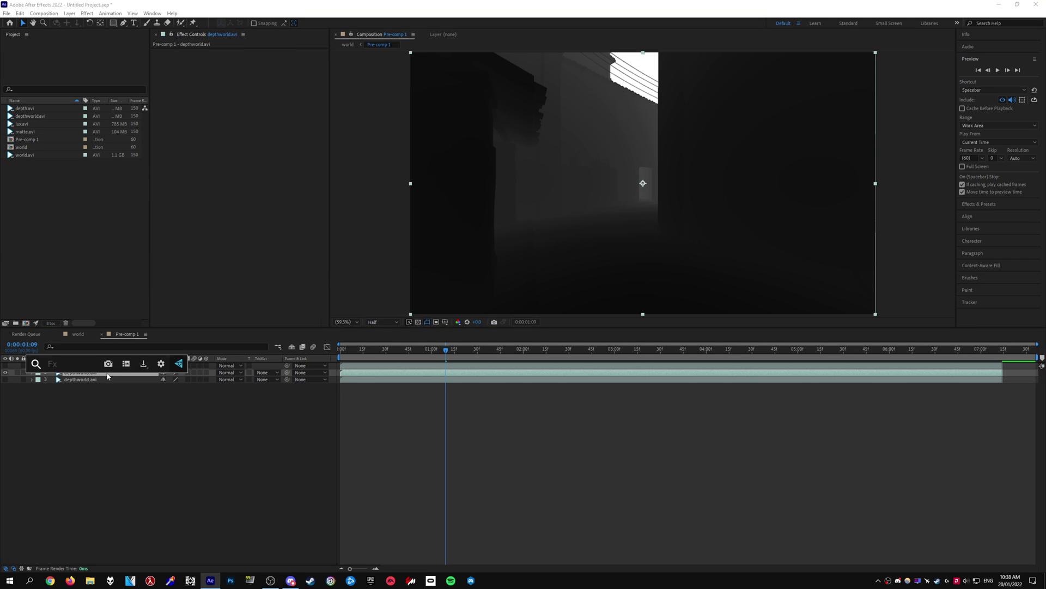
type("colora")
key("Down")
key("Return")
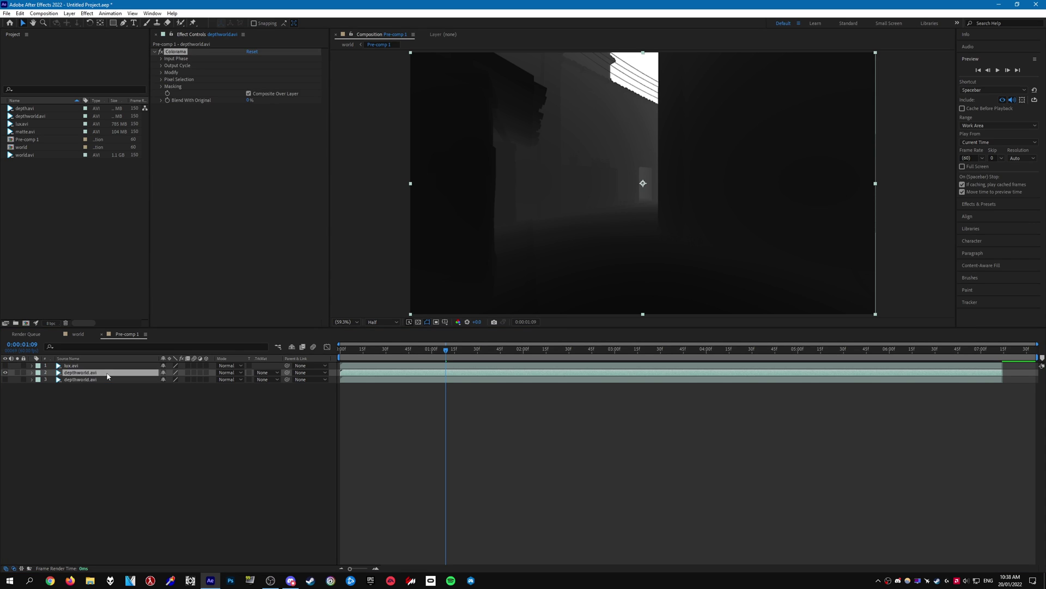
Make the yellow, green, cyan, blue and magenta colours of Colorama's output cycle fully transparent, keeping red opaque.
left_click(175, 59)
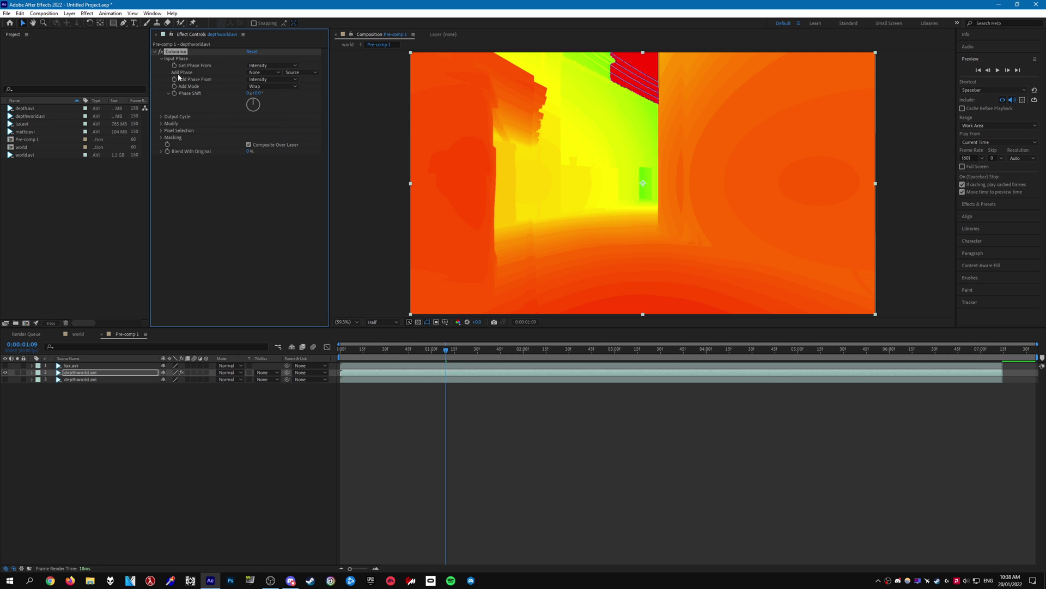
left_click(161, 117)
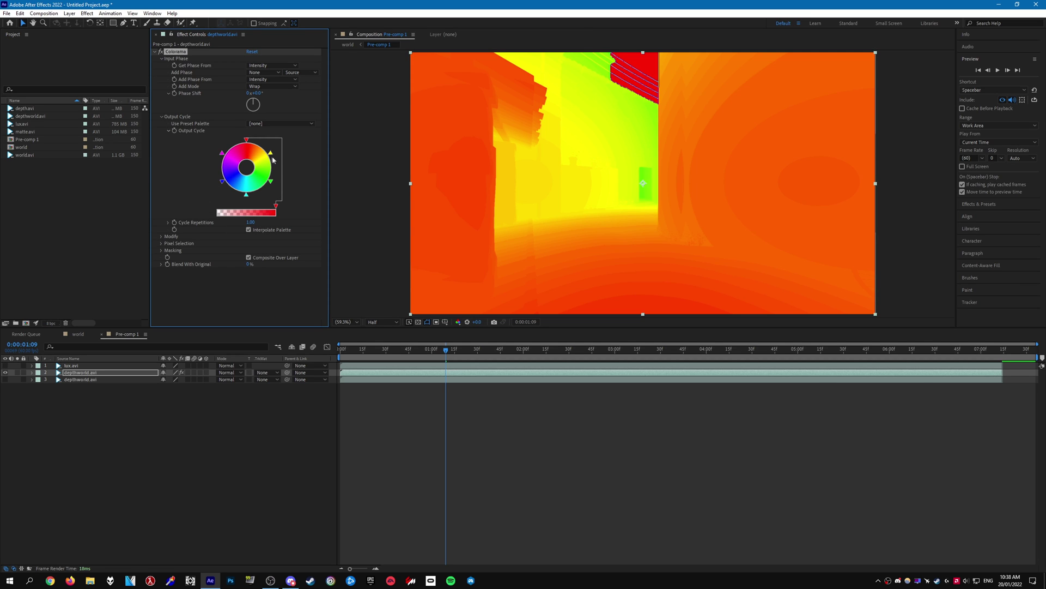
left_click_drag(277, 207, 184, 207)
left_click(271, 180)
left_click_drag(277, 207, 209, 210)
left_click(246, 194)
left_click_drag(276, 210, 274, 210)
left_click(221, 181)
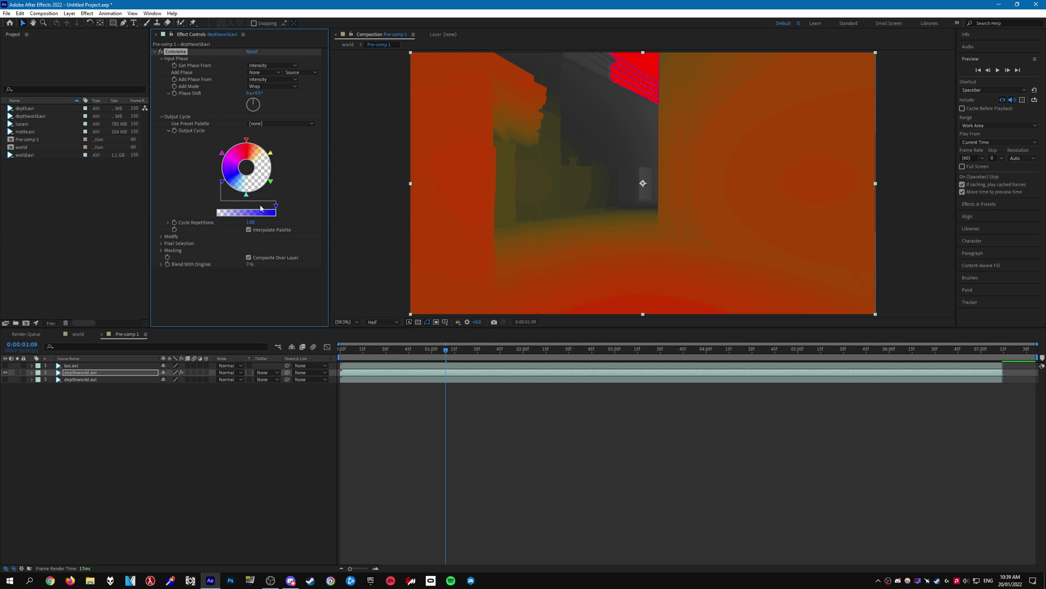
left_click_drag(276, 206, 217, 208)
left_click(222, 153)
Add the Hue/Saturation effect to the upper depthworld.avi layer.
left_click(113, 375)
key("ctrl+space")
type("hue")
key("Return")
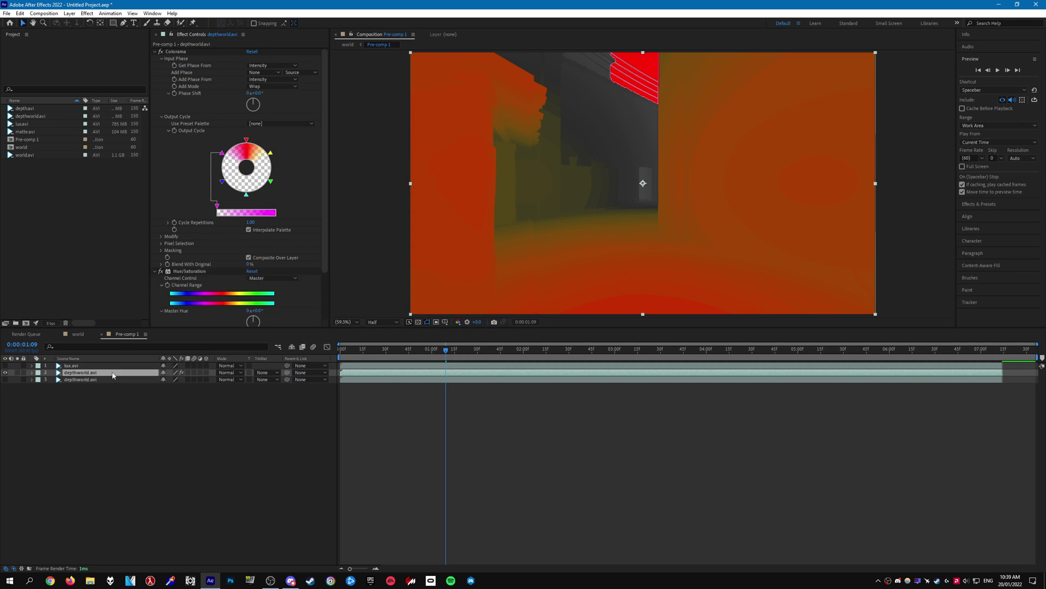
Set the Reds channel in Hue/Saturation to saturation -100 and lightness 100.
scroll(305, 291, "down", 1)
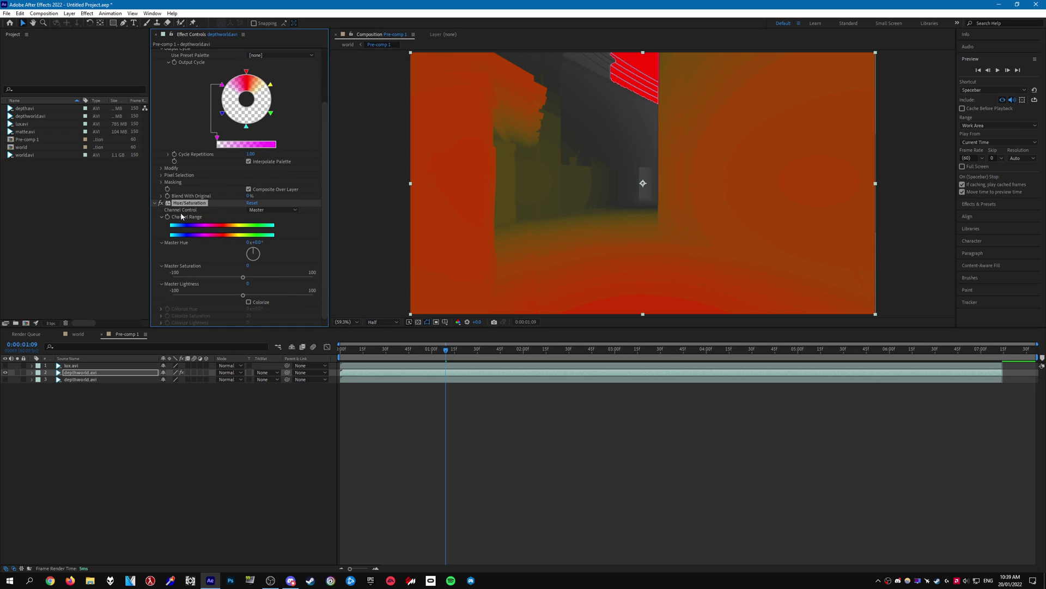
left_click(262, 209)
left_click(269, 218)
left_click(243, 277)
left_click_drag(184, 279, 161, 278)
left_click(243, 295)
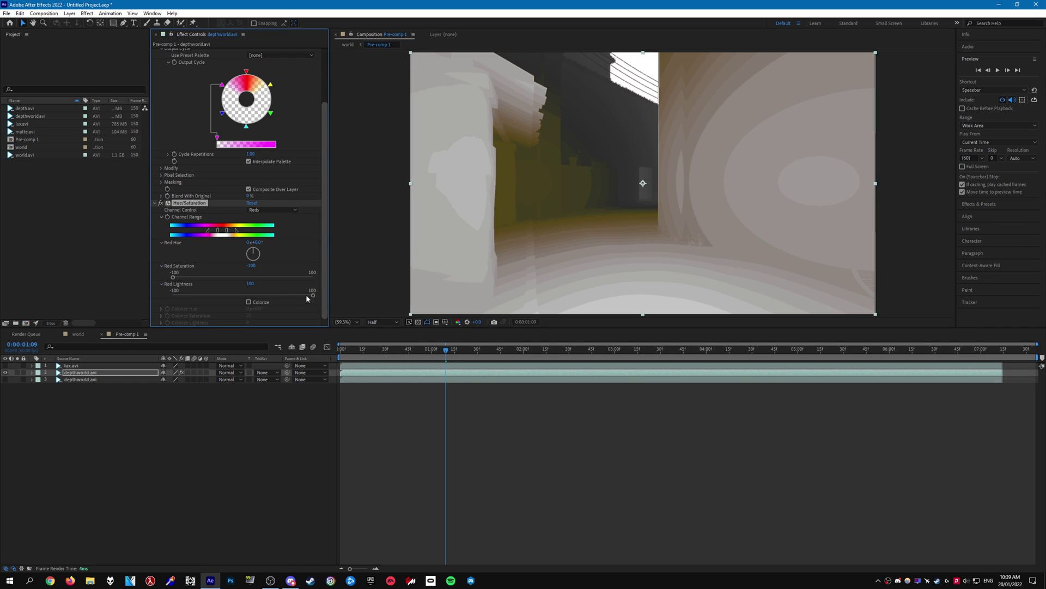
Set the Yellows channel in Hue/Saturation to saturation -100 and lightness 100.
left_click(278, 210)
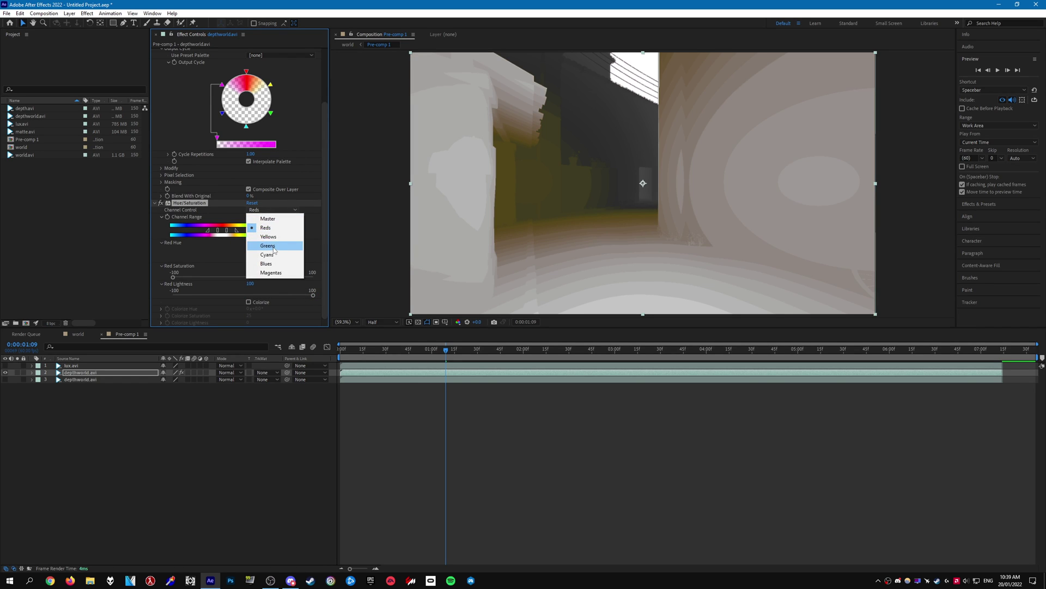
left_click(279, 233)
left_click_drag(244, 280, 170, 278)
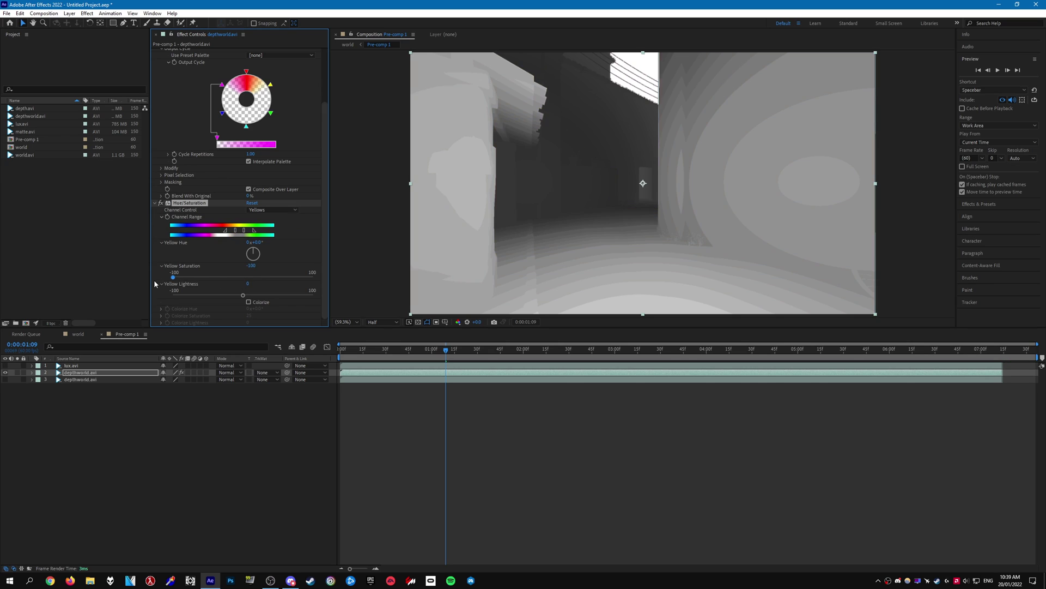
left_click_drag(243, 295, 328, 299)
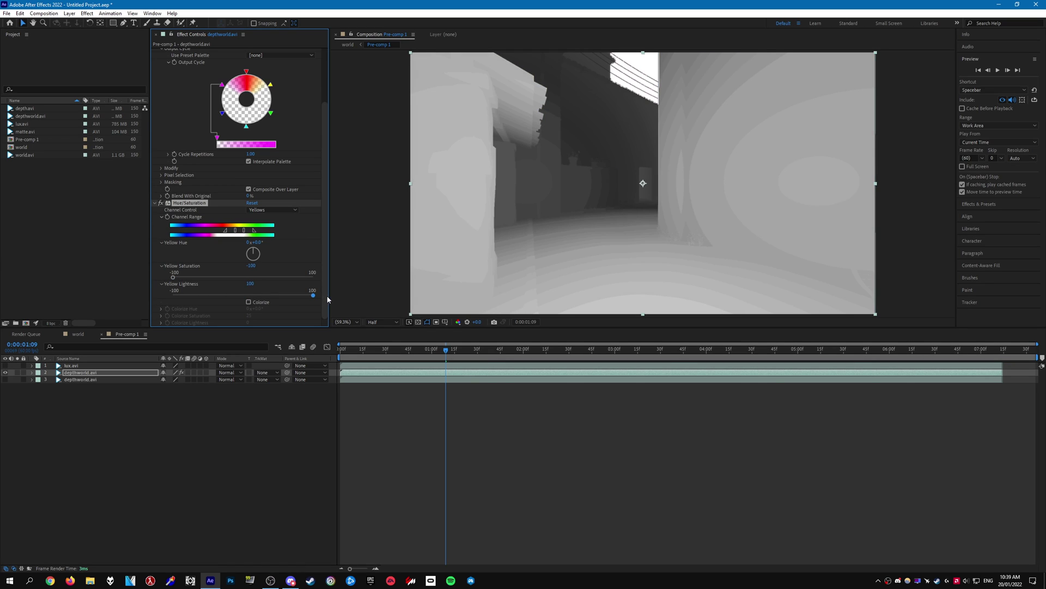
Set the Magentas channel in Hue/Saturation to saturation -100 and lightness 100.
left_click(291, 209)
left_click(268, 272)
left_click_drag(243, 279, 163, 283)
left_click_drag(243, 295, 329, 295)
left_click(274, 404)
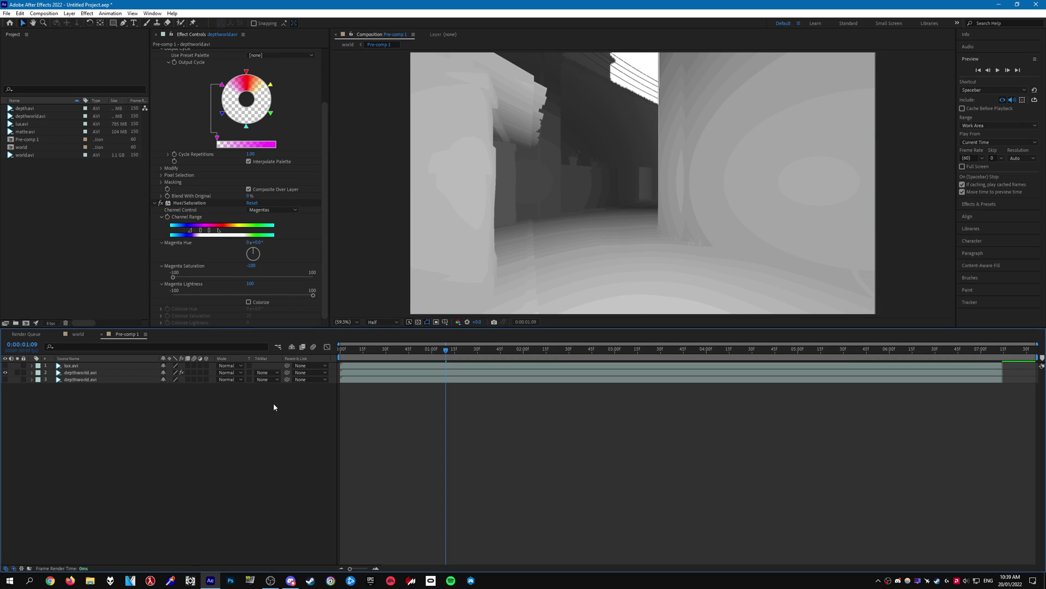
Add the Levels effect to the depthworld.avi layer that has Colorama and Hue/Saturation.
left_click(119, 373)
key("ctrl+space")
type("level")
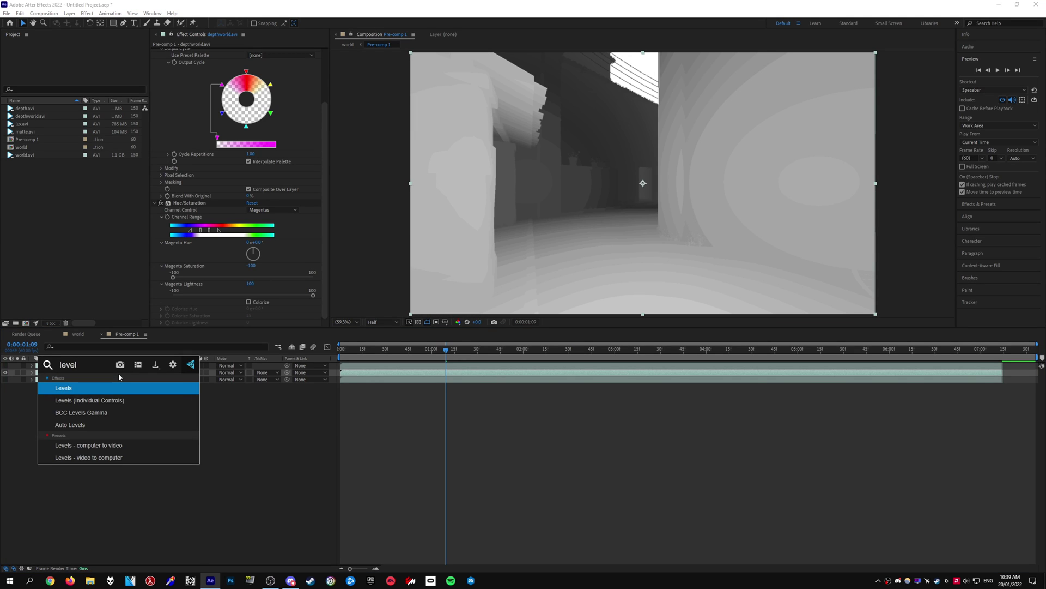
key("Return")
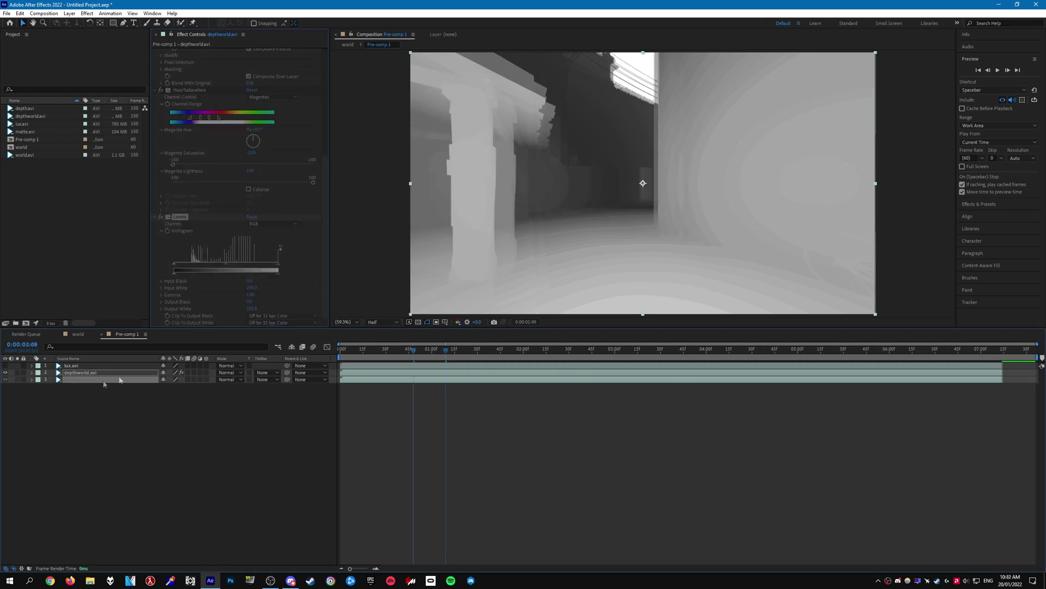
Move the unprocessed depthworld.avi layer above the processed copy and apply the Invert effect to it.
left_click(103, 381)
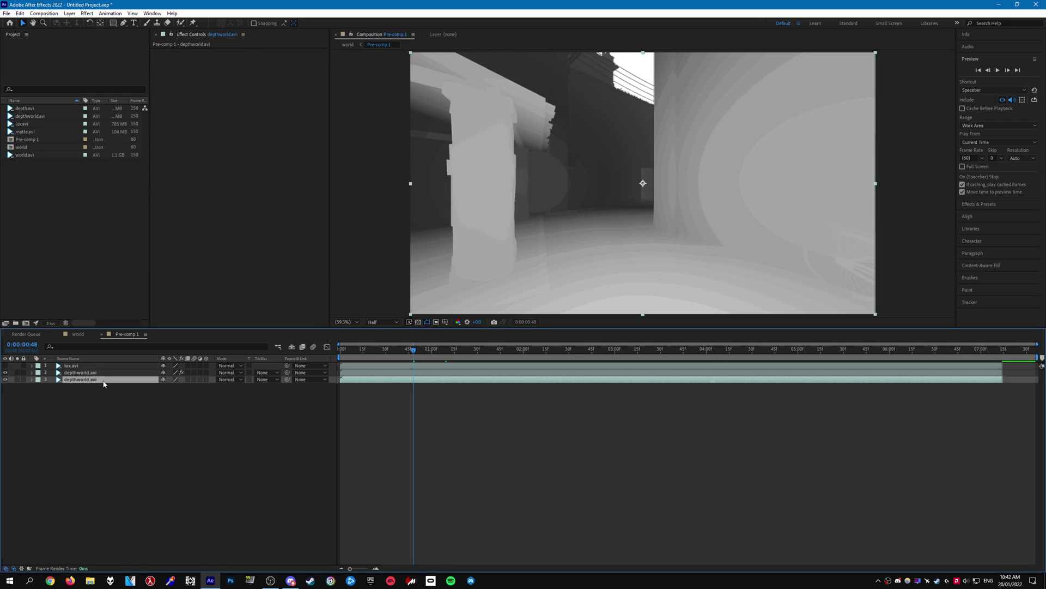
left_click_drag(104, 383, 96, 376)
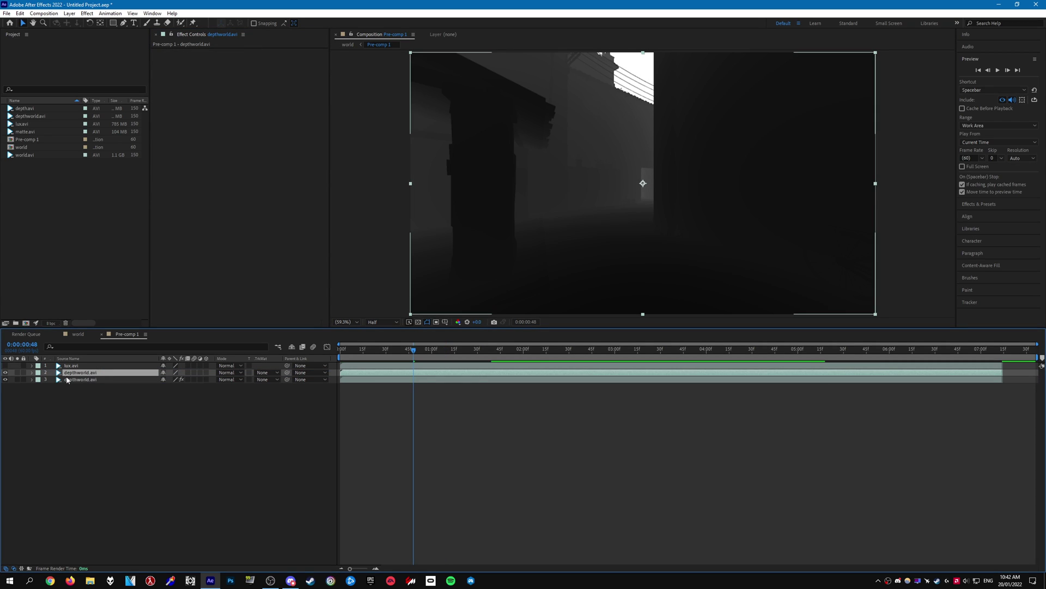
key("ctrl+space")
type("invert")
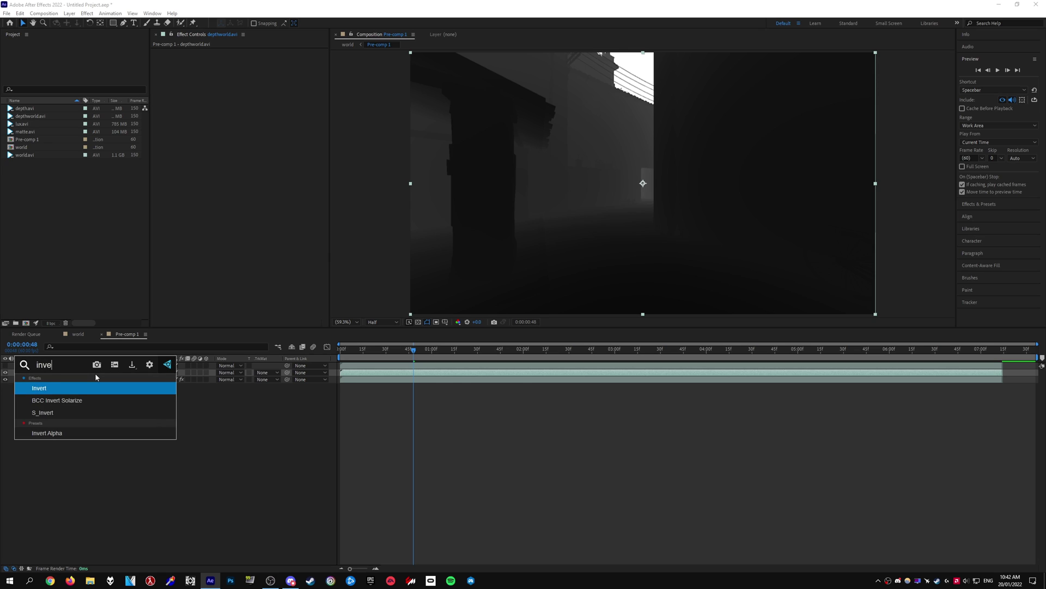
key("Return")
Add the Levels effect to the inverted depthworld.avi layer and set its blending mode to Multiply.
key("ctrl+space")
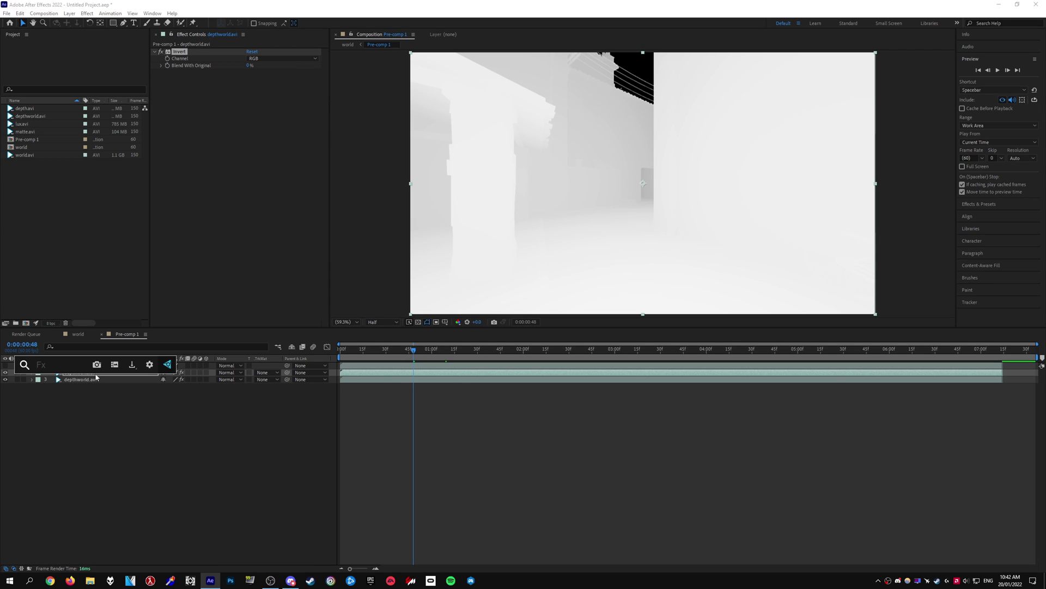
type("levels")
key("Return")
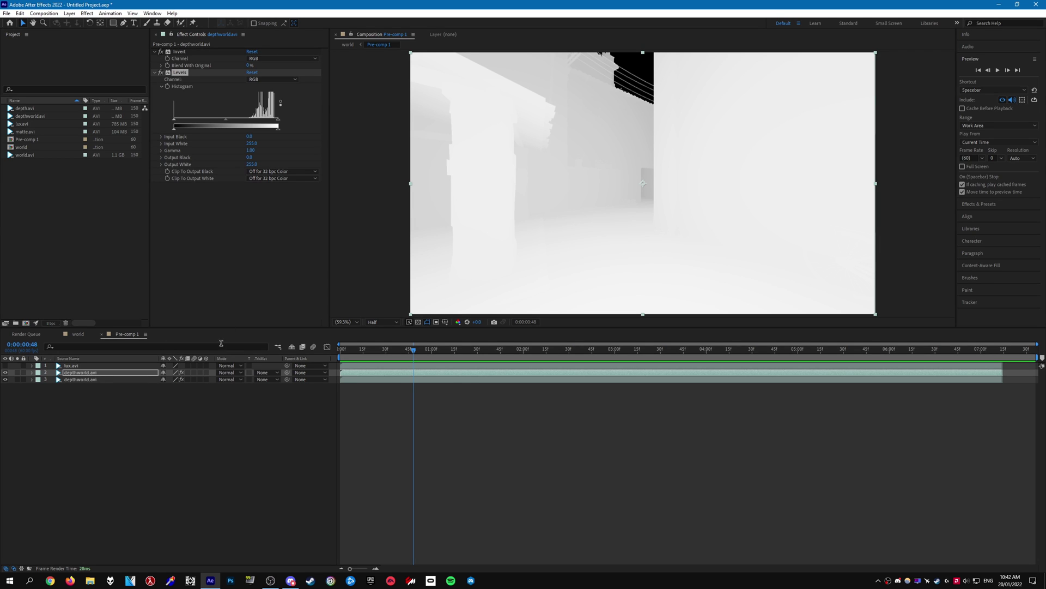
left_click(231, 374)
left_click(240, 49)
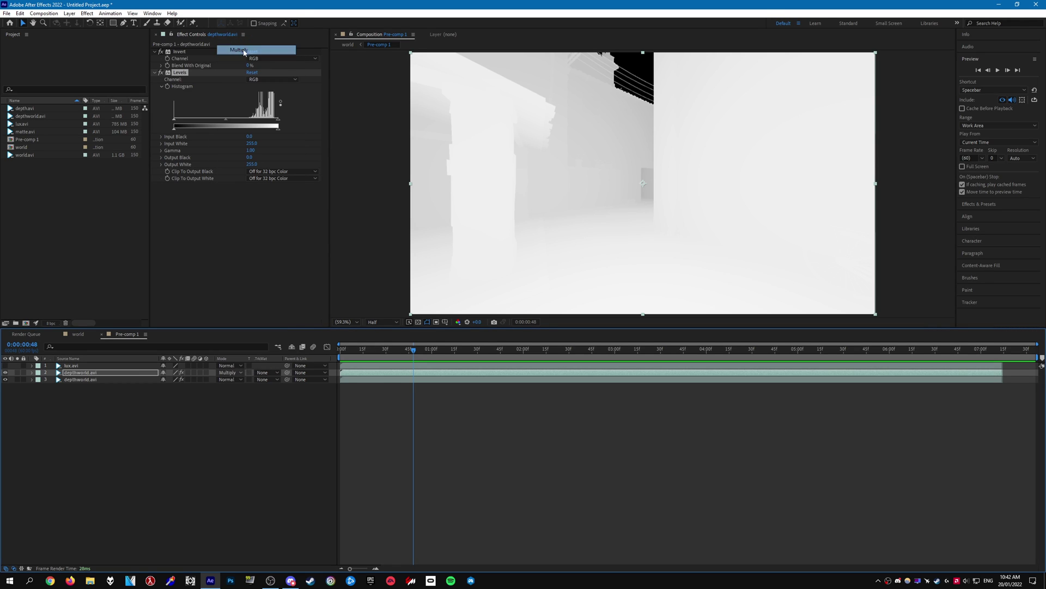
Preview the depth composite and set the inverted layer's Levels input black to about 186 and input white to 244.
key("space")
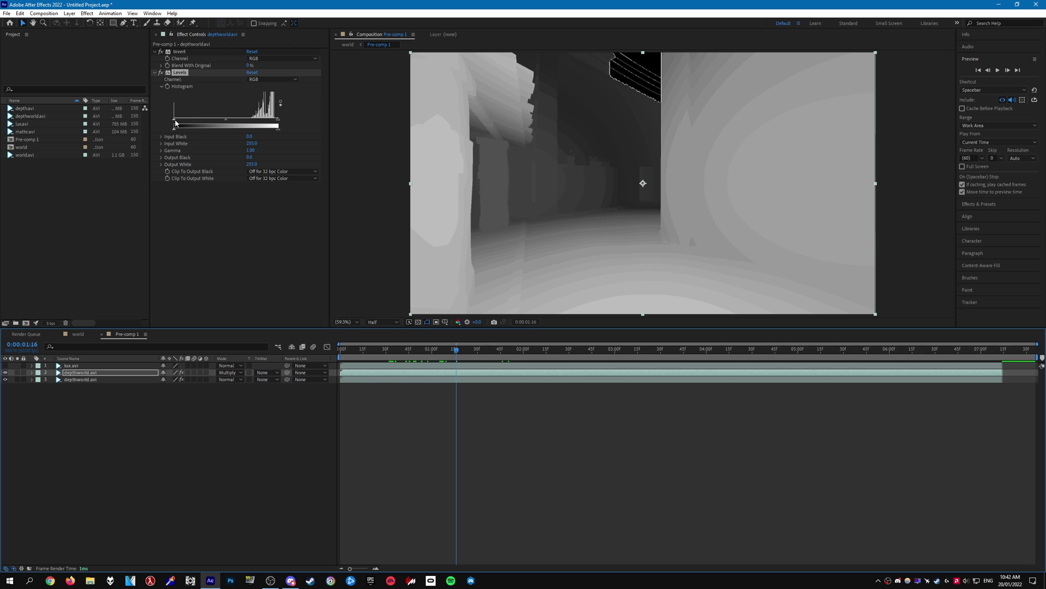
left_click_drag(175, 123, 250, 123)
key("space")
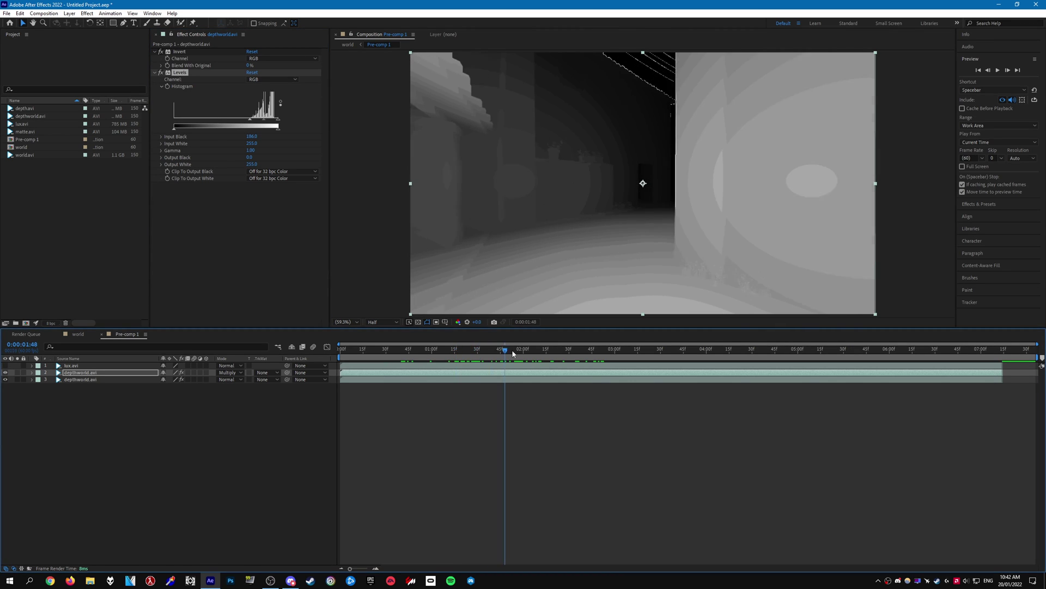
key("space")
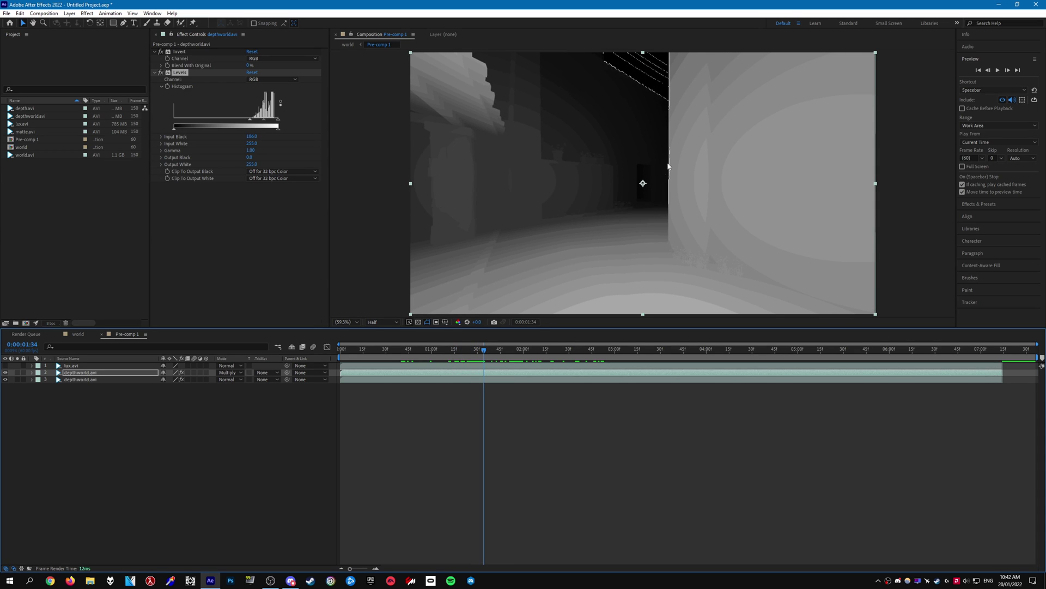
left_click_drag(278, 123, 274, 122)
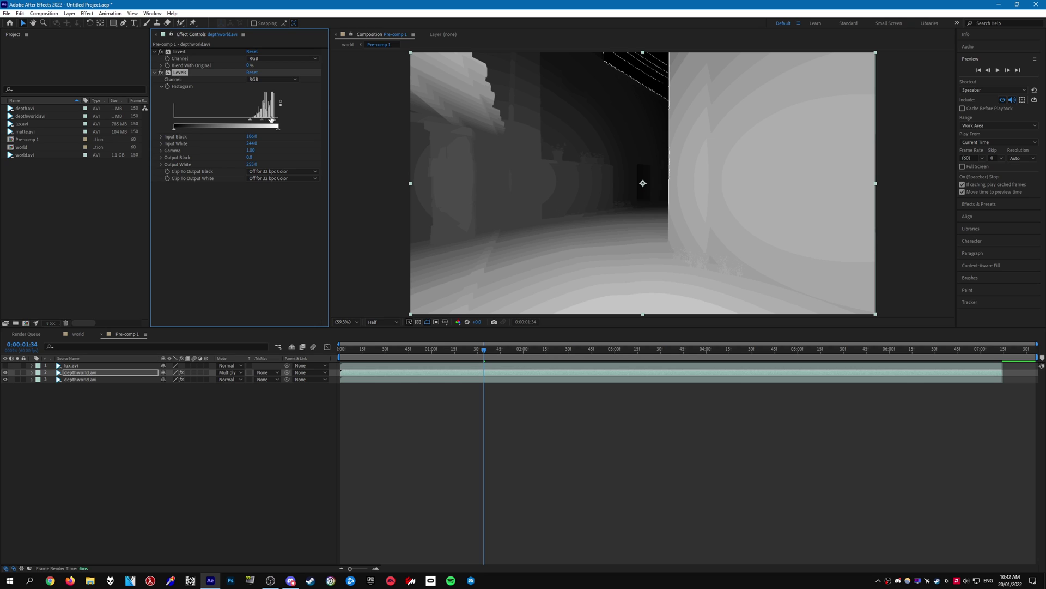
In the Levels effect of the Colorama-processed depthworld.avi layer, raise input black to about 44 and lower input white to about 194.
left_click(125, 377)
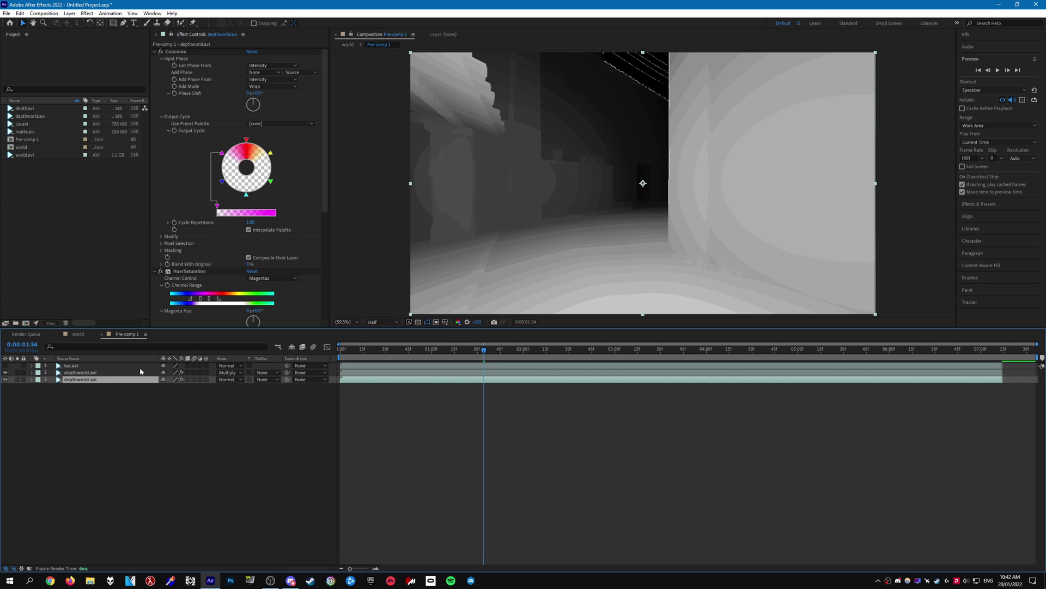
scroll(246, 218, "down", 5)
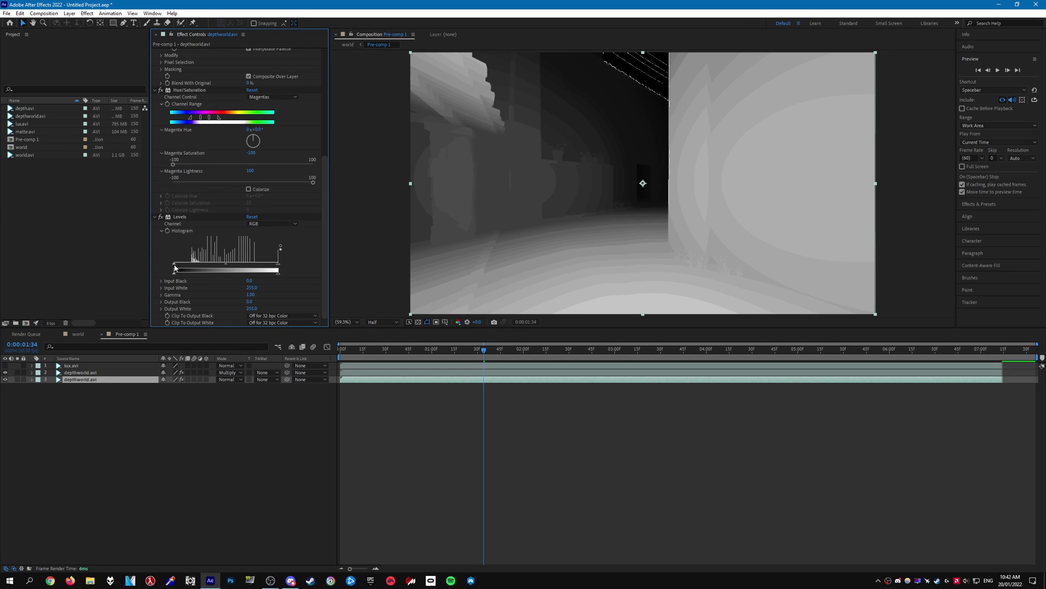
left_click_drag(174, 266, 192, 266)
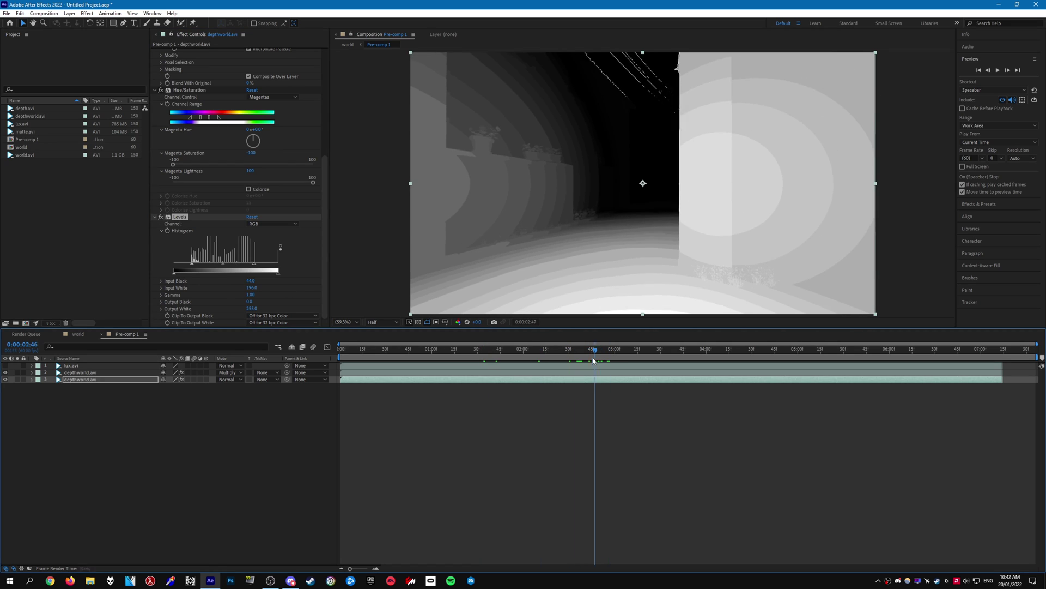
left_click_drag(193, 266, 199, 267)
left_click_drag(592, 350, 442, 359)
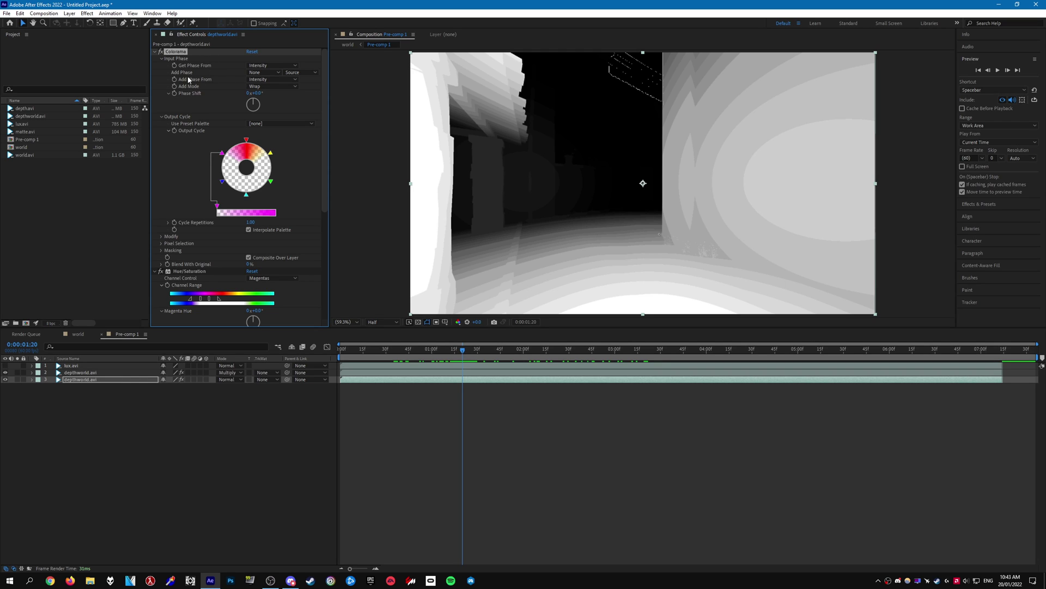
Try a different Phase Shift in the Colorama effect and reset it to 0.
mouse_move(257, 94)
left_mouse_down()
mouse_move(82, 101)
mouse_move(253, 94)
left_mouse_up()
left_click(257, 93)
type("0")
key("Return")
Animate Colorama's Phase Shift with a keyframe at the start and a new value at 0:00:07:14, and preview the change.
left_click_drag(465, 352, 278, 348)
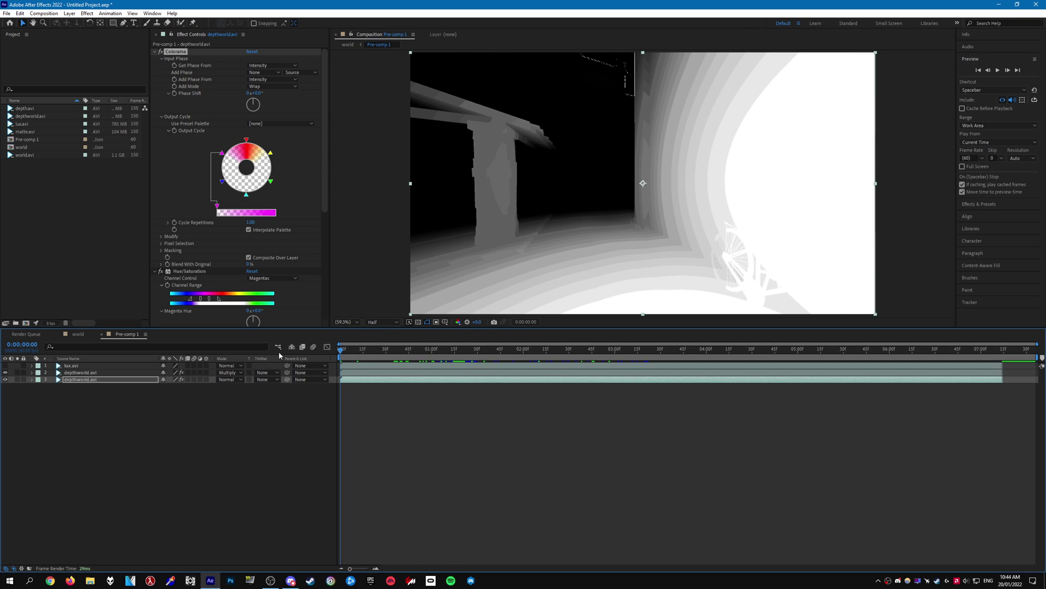
left_click(179, 95)
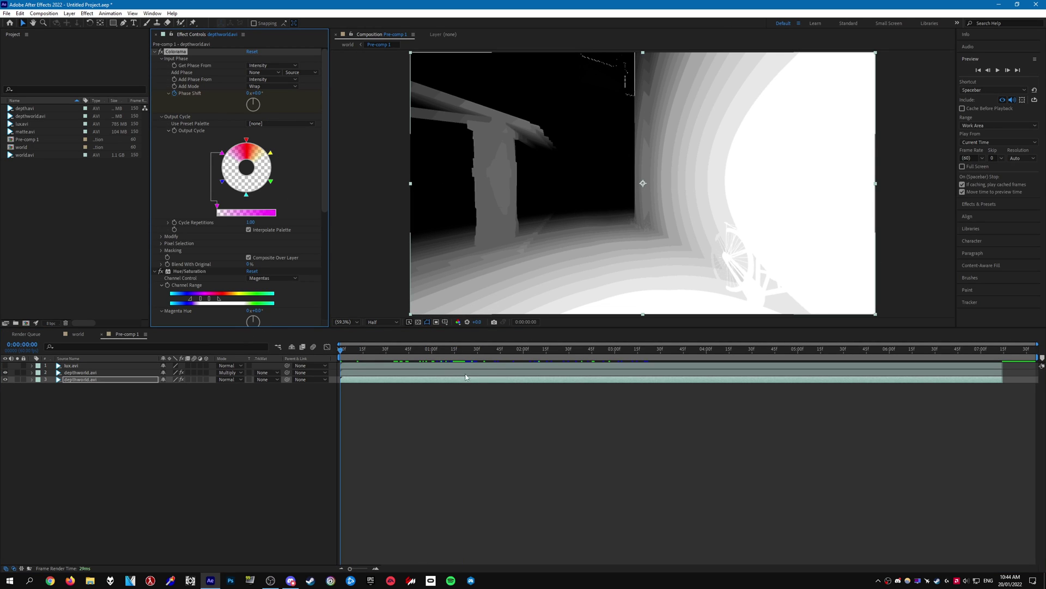
left_click(909, 351)
left_click_drag(916, 364, 1004, 366)
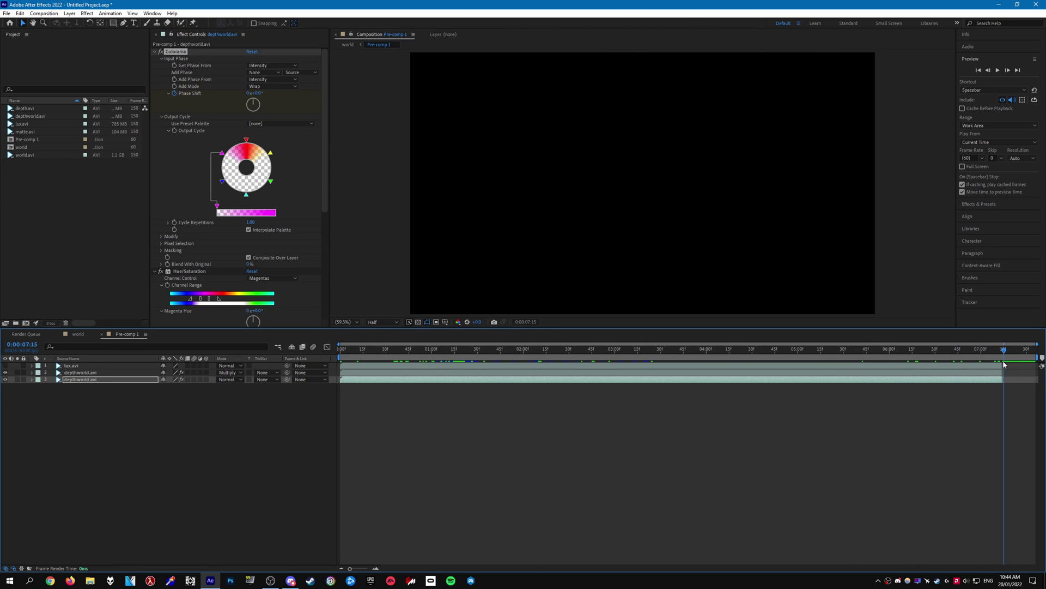
left_click(248, 93)
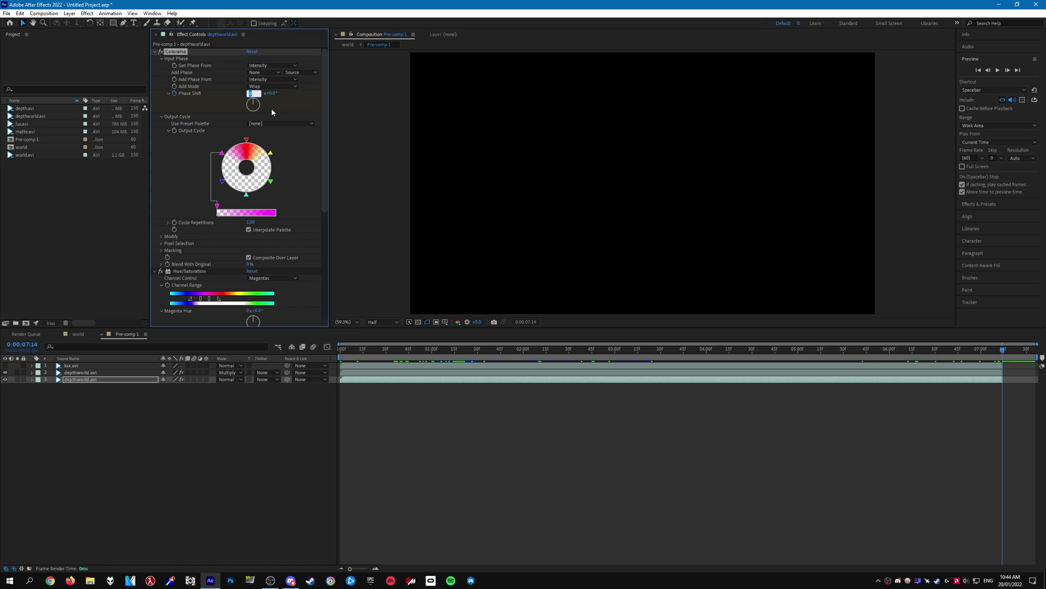
key("Return")
left_click_drag(411, 349, 570, 338)
Pre-compose both depthworld.avi layers as Pre-comp 2 with all attributes moved, and return to Pre-comp 1.
left_click(150, 397)
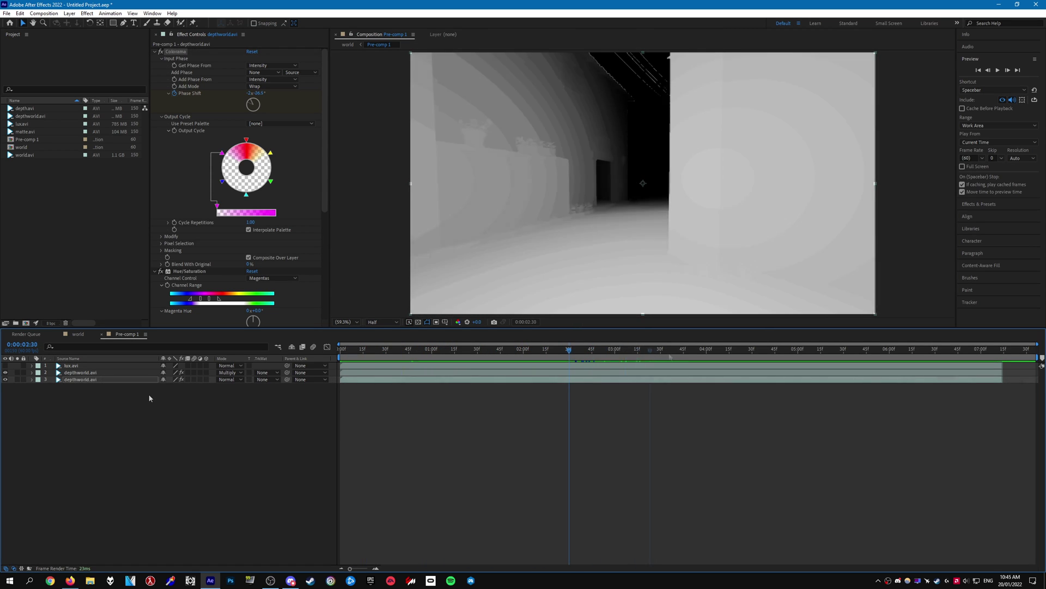
left_click(96, 374)
left_click(86, 377, "shift")
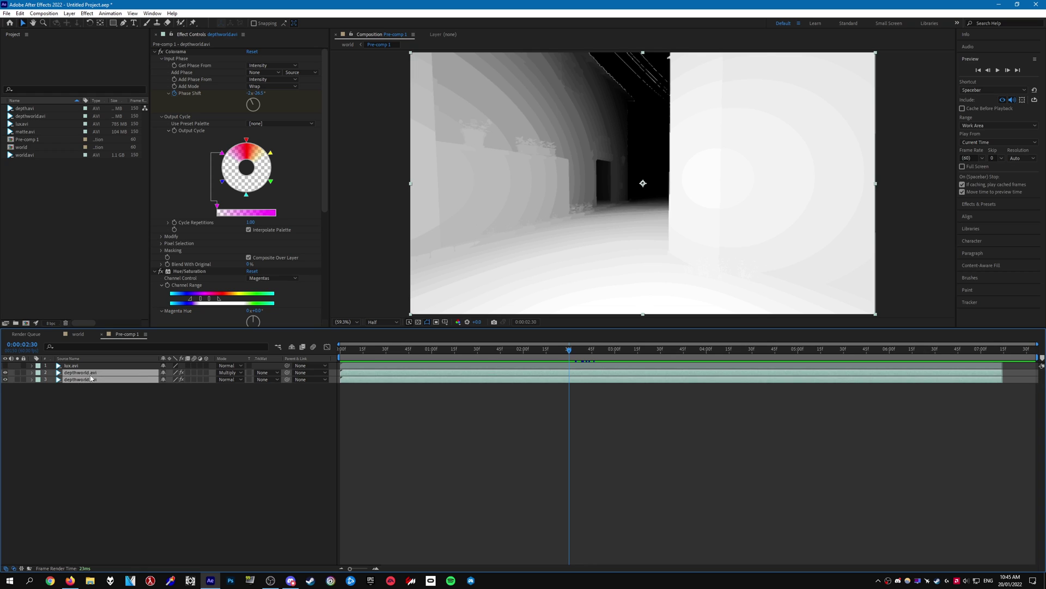
right_click(94, 374)
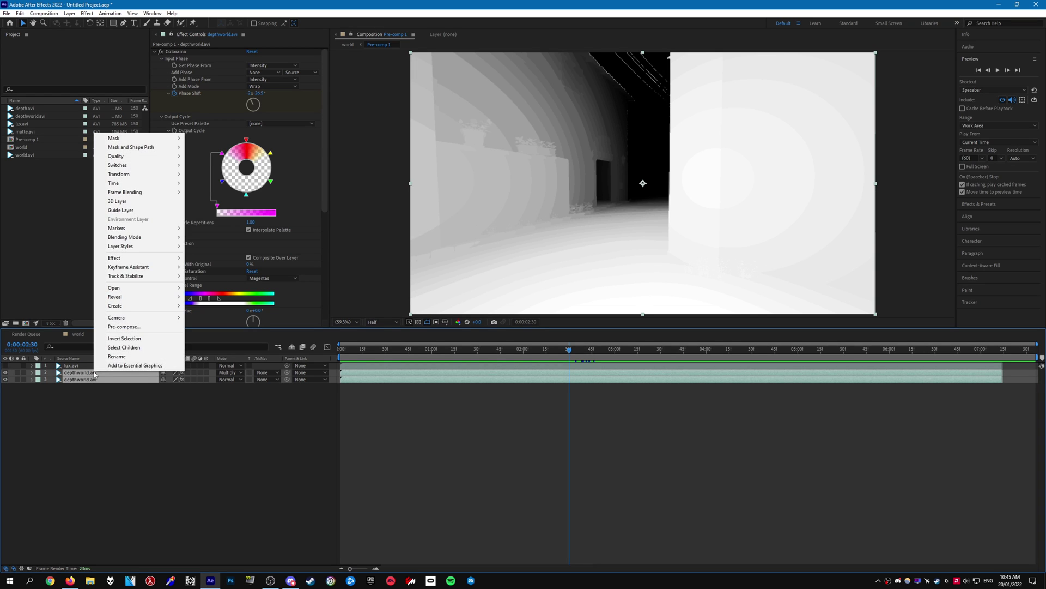
left_click(136, 327)
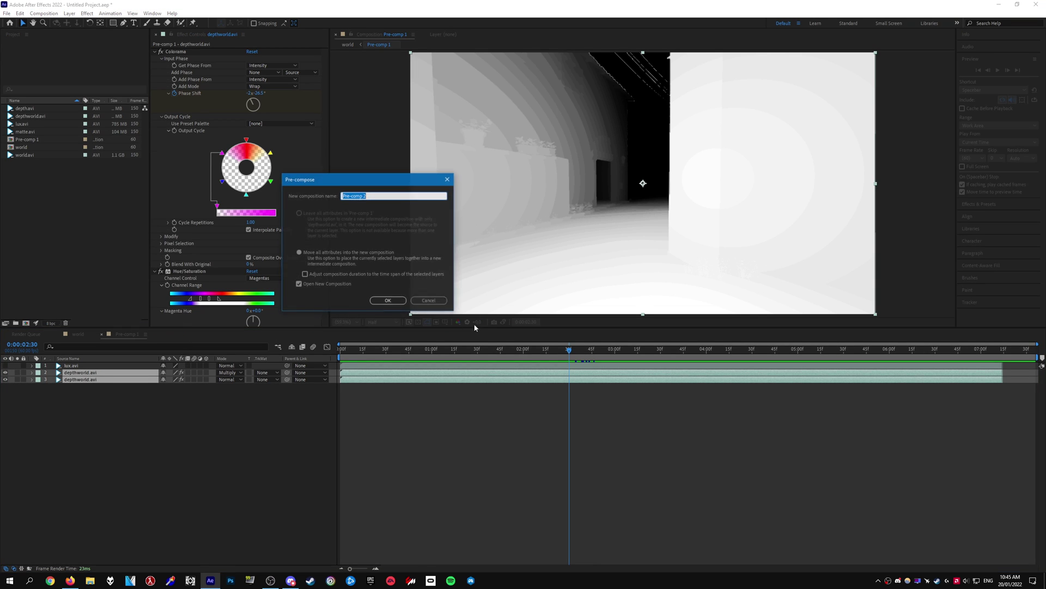
left_click(348, 253)
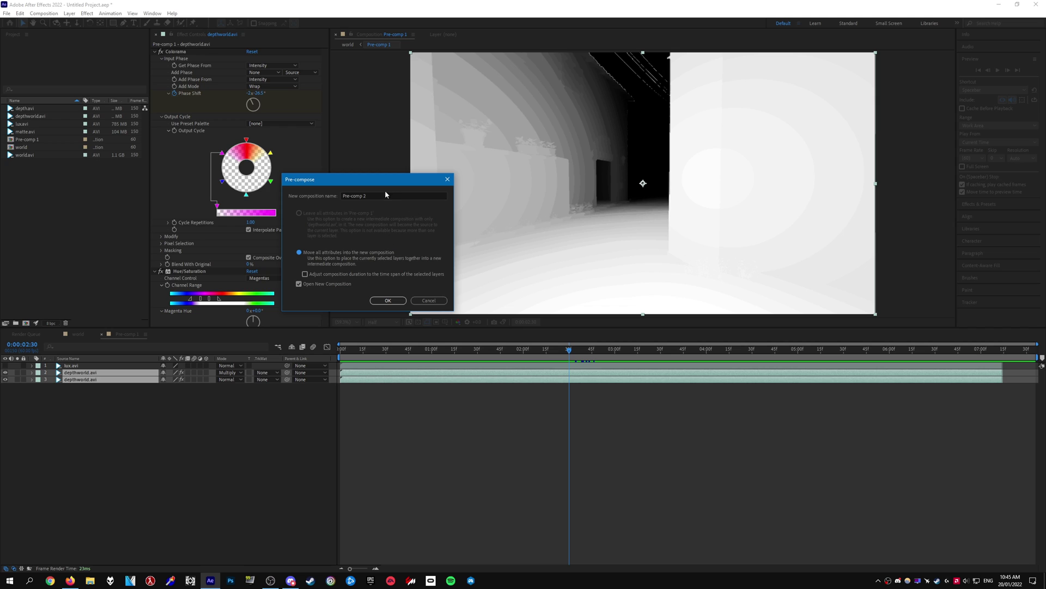
left_click(387, 301)
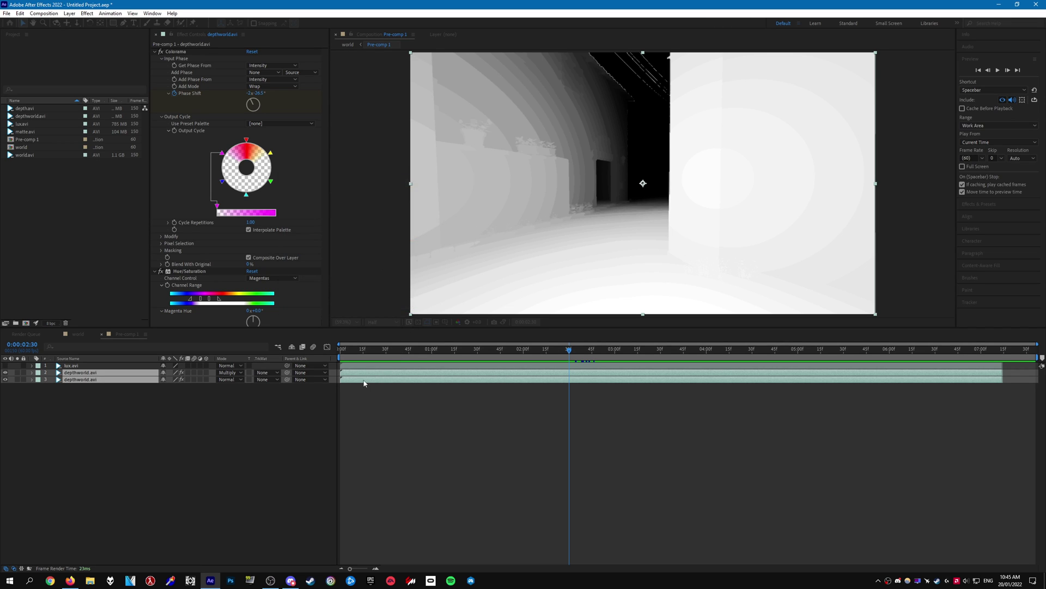
left_click(131, 335)
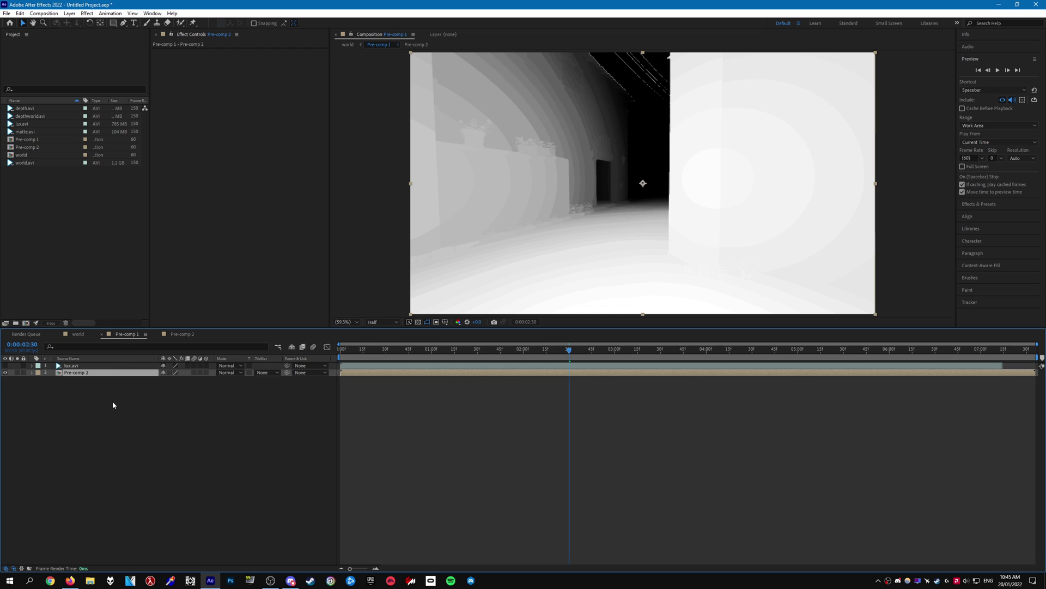
Make the lux.avi layer visible and apply Keylight with the grid's green as the screen colour.
left_click(32, 367)
left_click(5, 367)
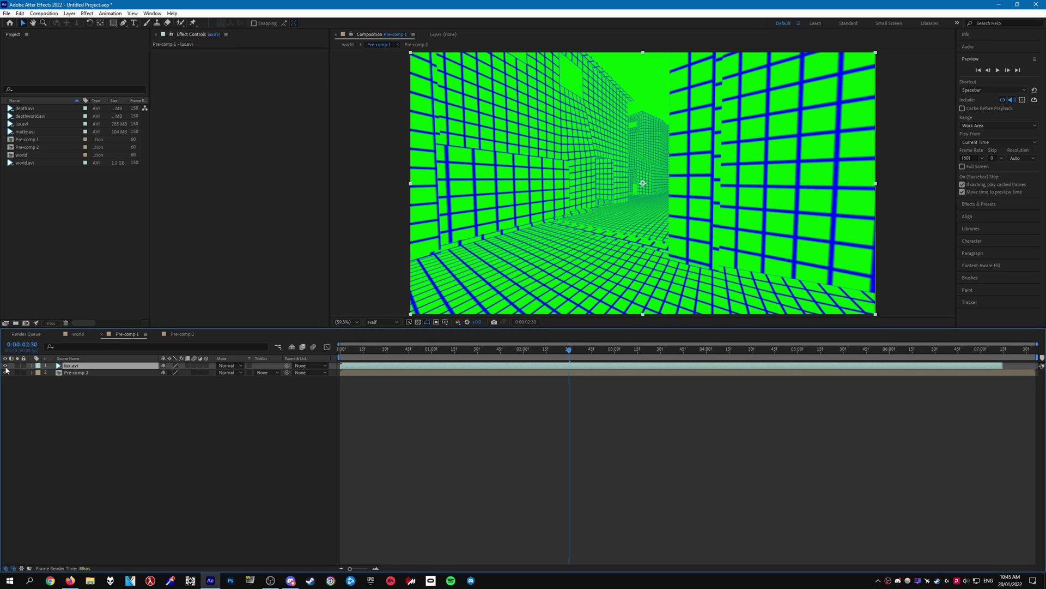
key("ctrl+space")
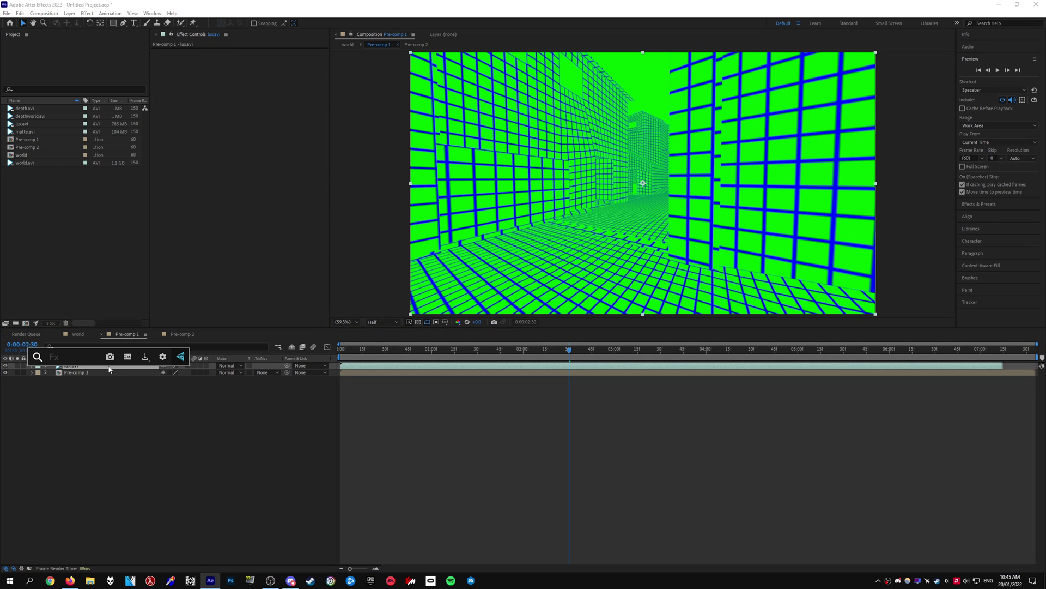
type("key")
key("Return")
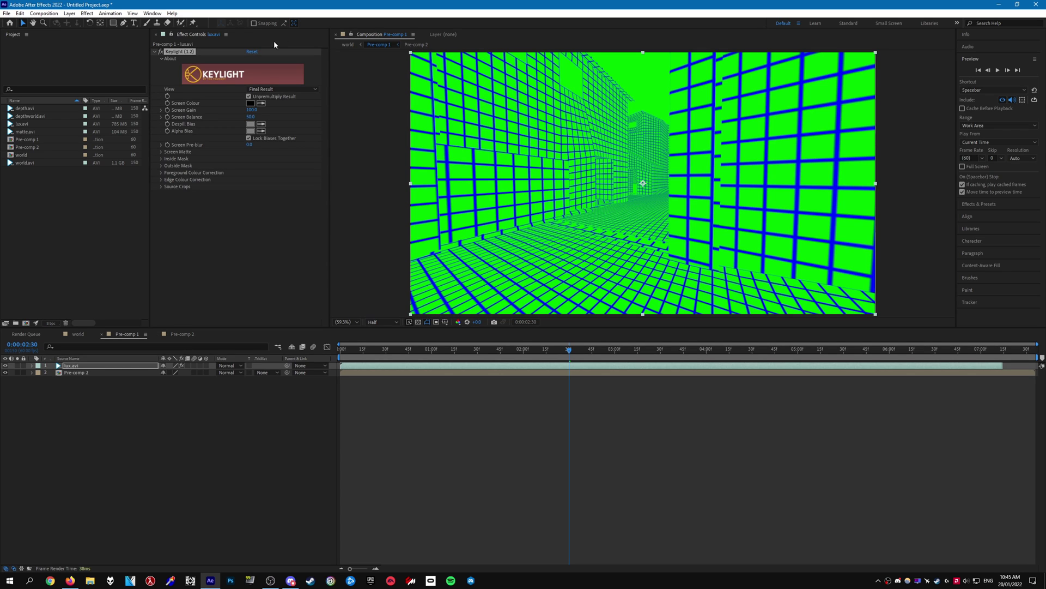
left_click(637, 72)
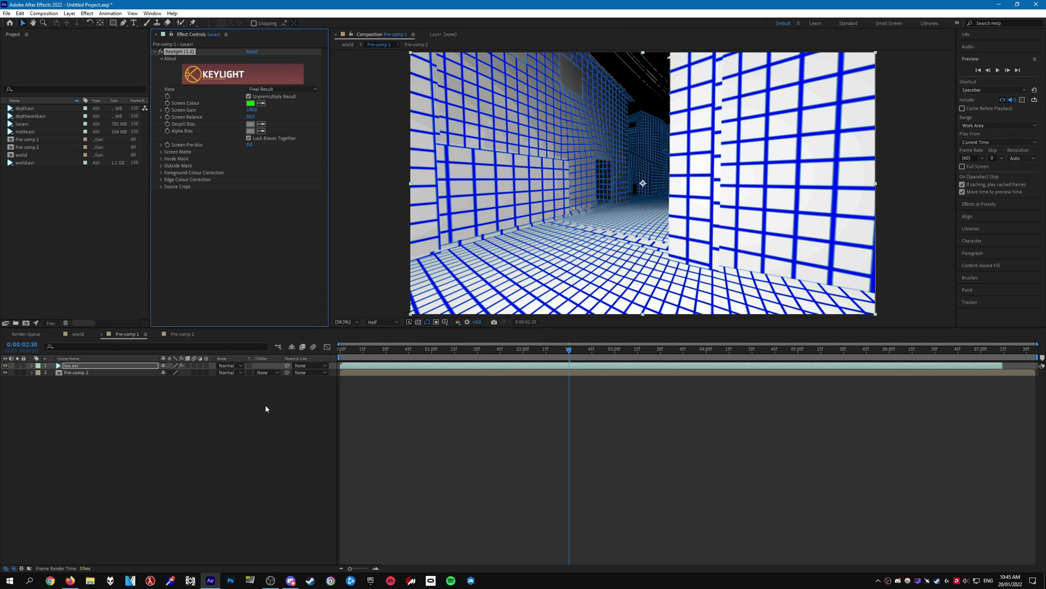
Move lux.avi below Pre-comp 2 and set its track matte to Luma.
mouse_move(71, 365)
left_mouse_down()
mouse_move(81, 390)
mouse_move(69, 373)
left_mouse_up()
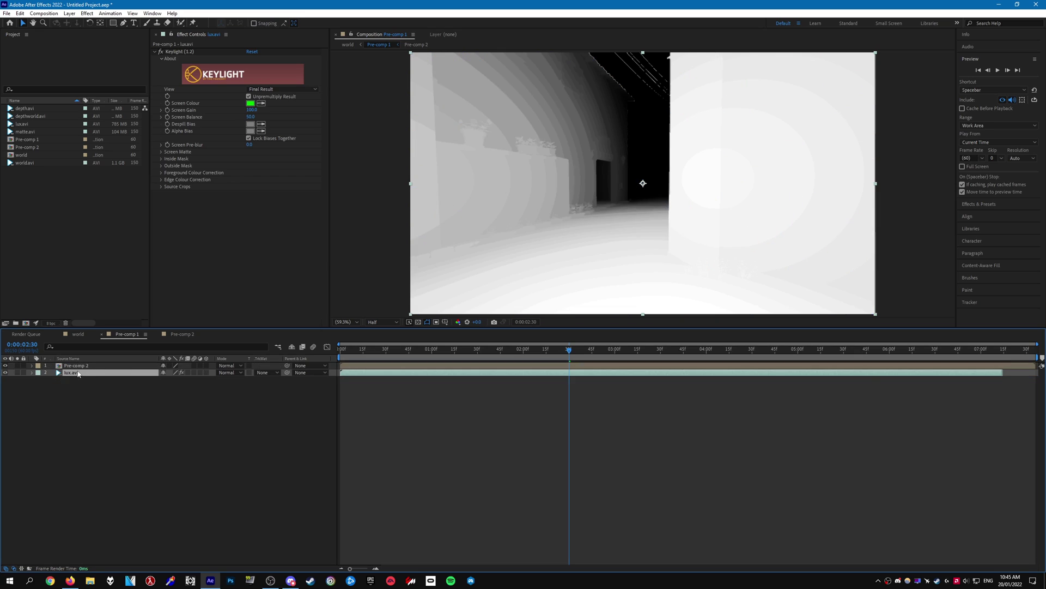
left_click(104, 365)
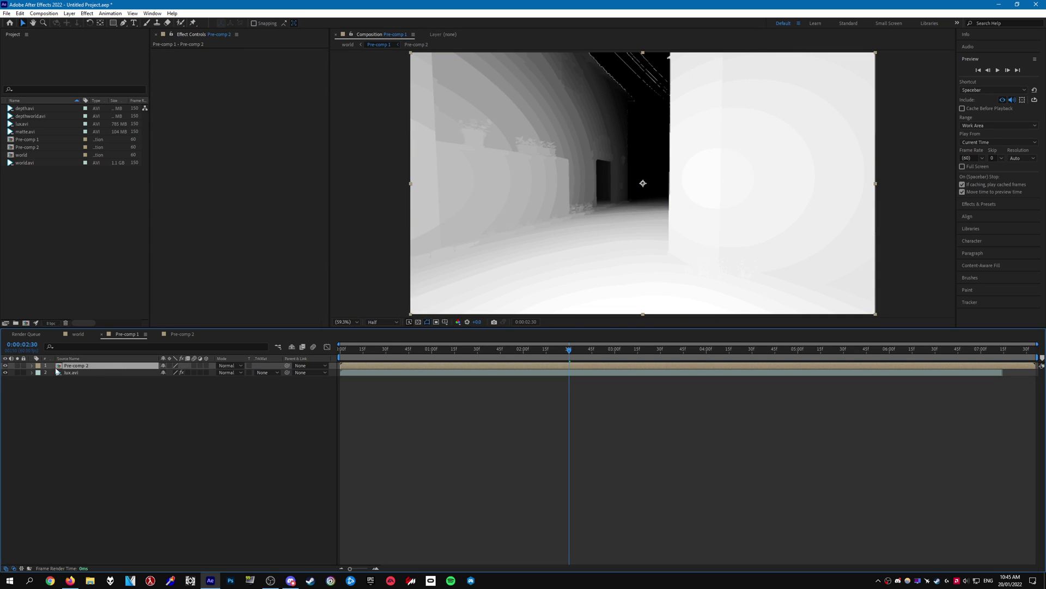
left_click(89, 373)
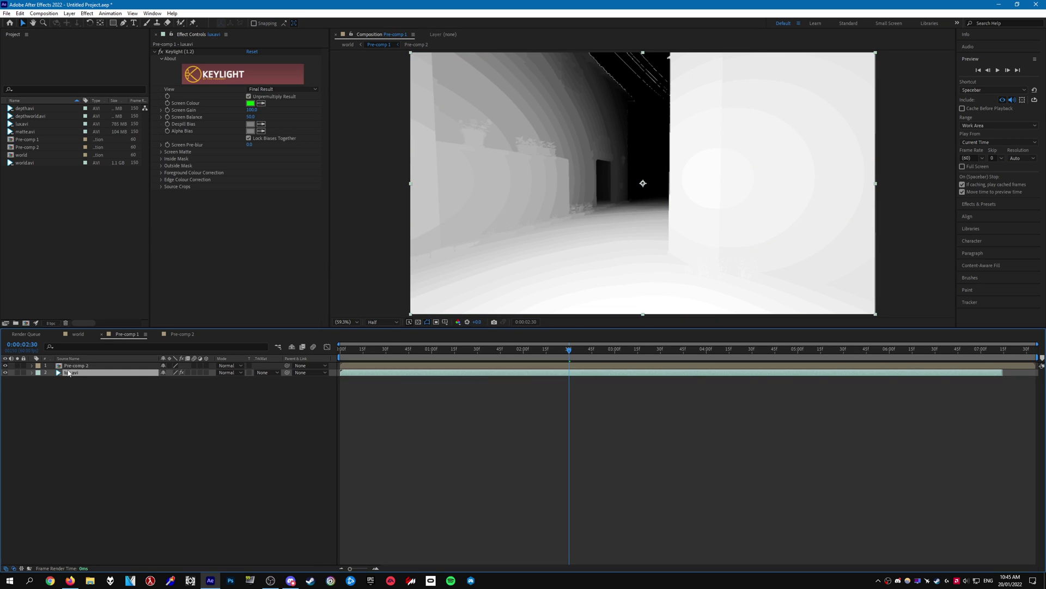
left_click(272, 373)
left_click(278, 411)
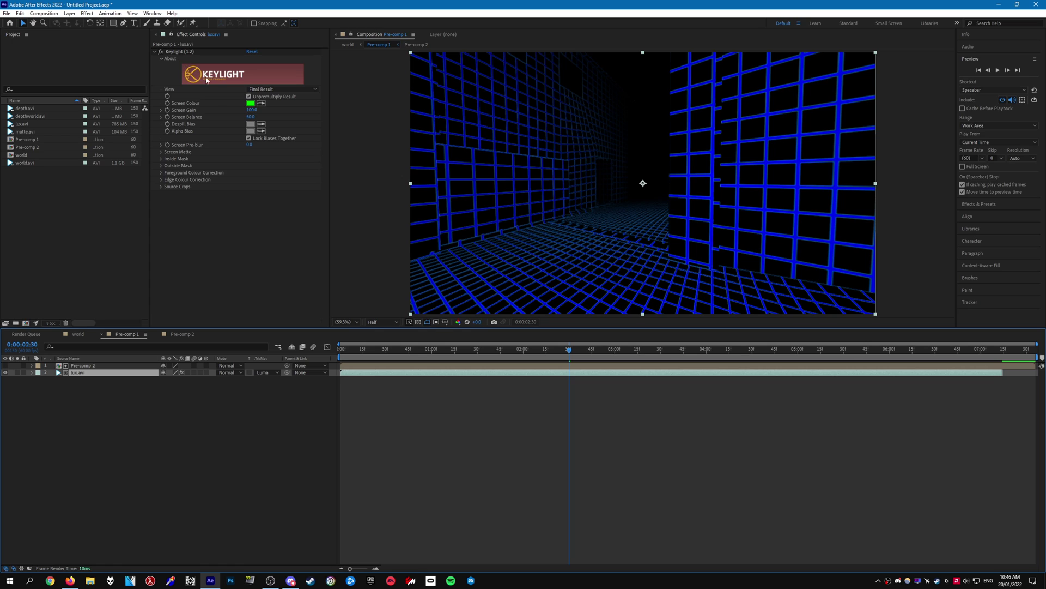
Set Keylight's view to Screen Matte with Clip Black 22 and Clip White about 56, and preview the matte.
left_click(281, 88)
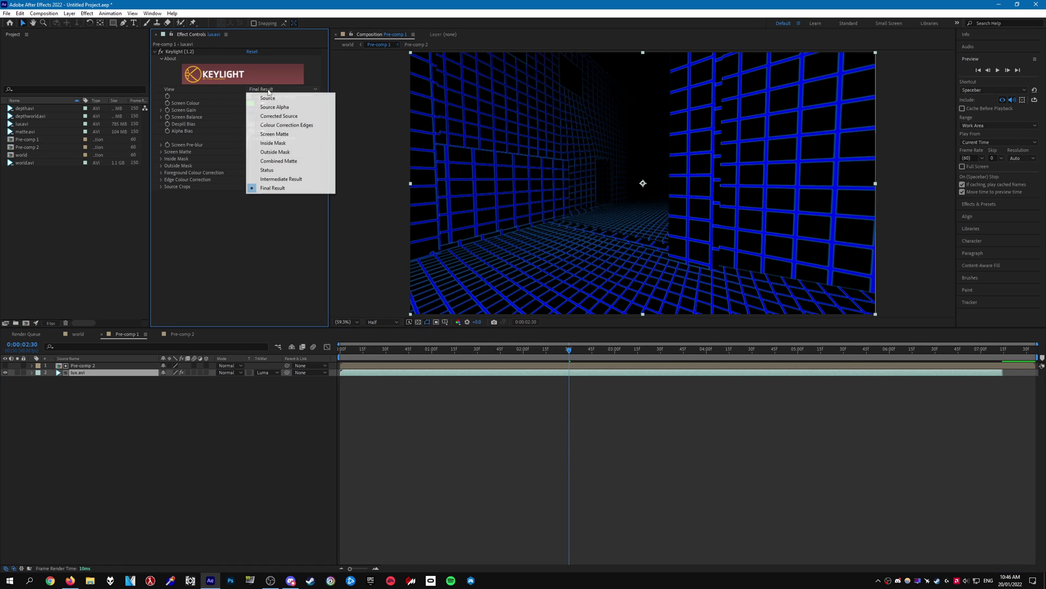
left_click(286, 134)
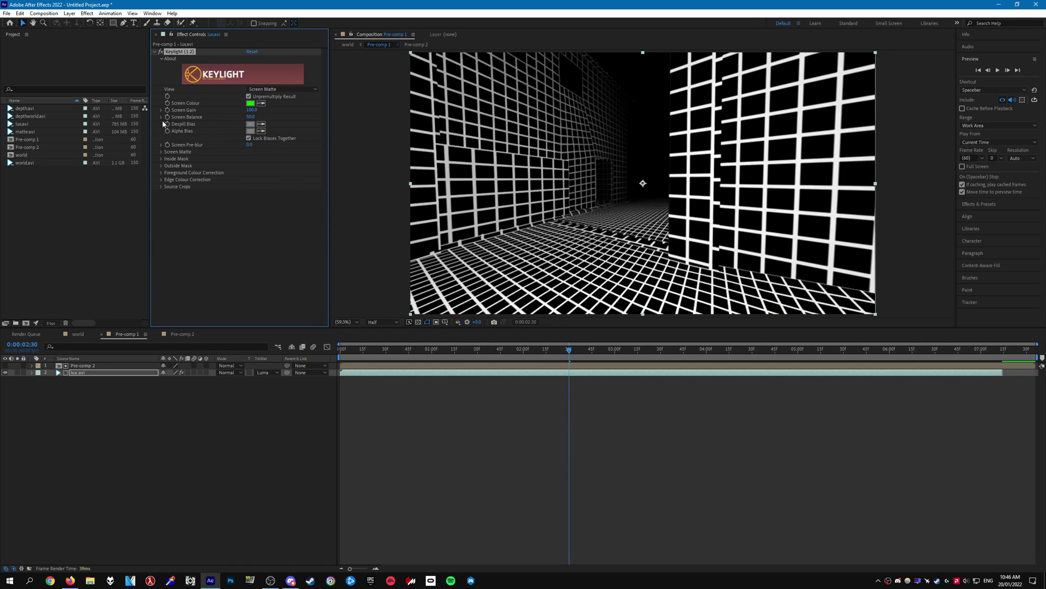
left_click(161, 152)
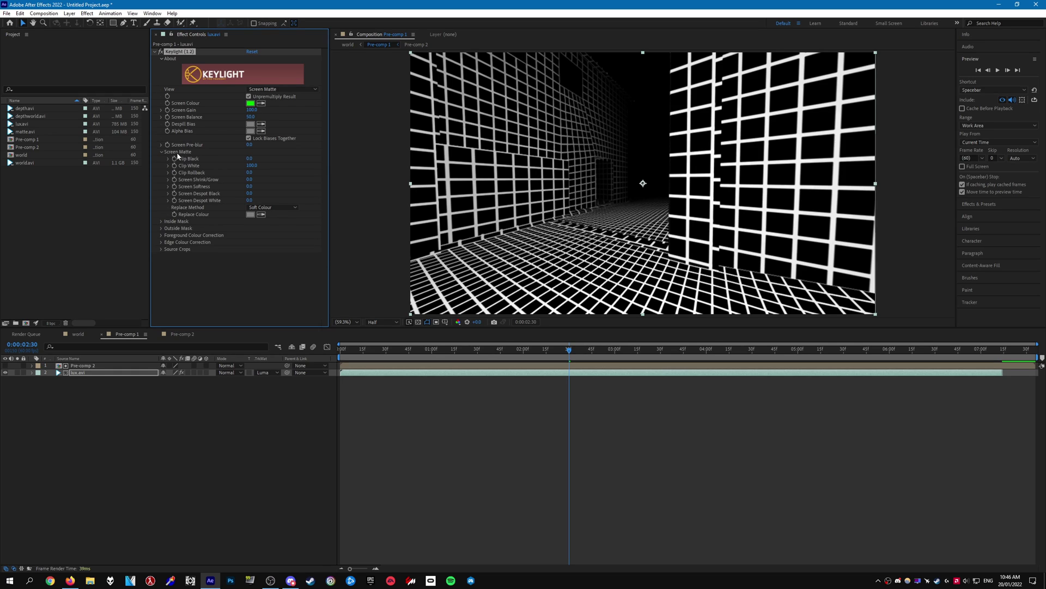
left_click(250, 158)
type("22")
key("Return")
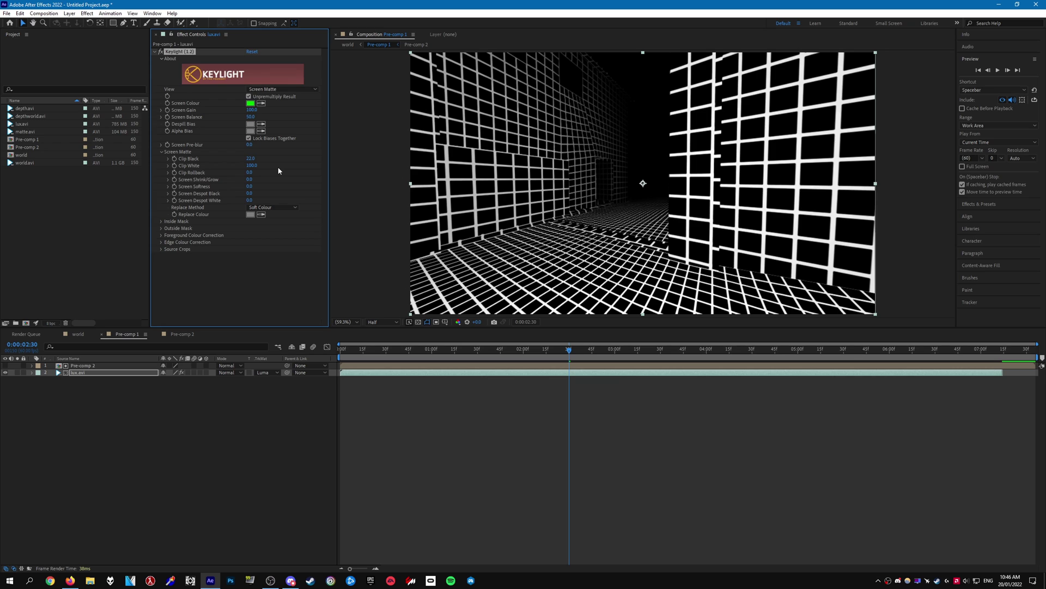
mouse_move(257, 167)
left_mouse_down()
mouse_move(233, 171)
mouse_move(260, 167)
left_mouse_up()
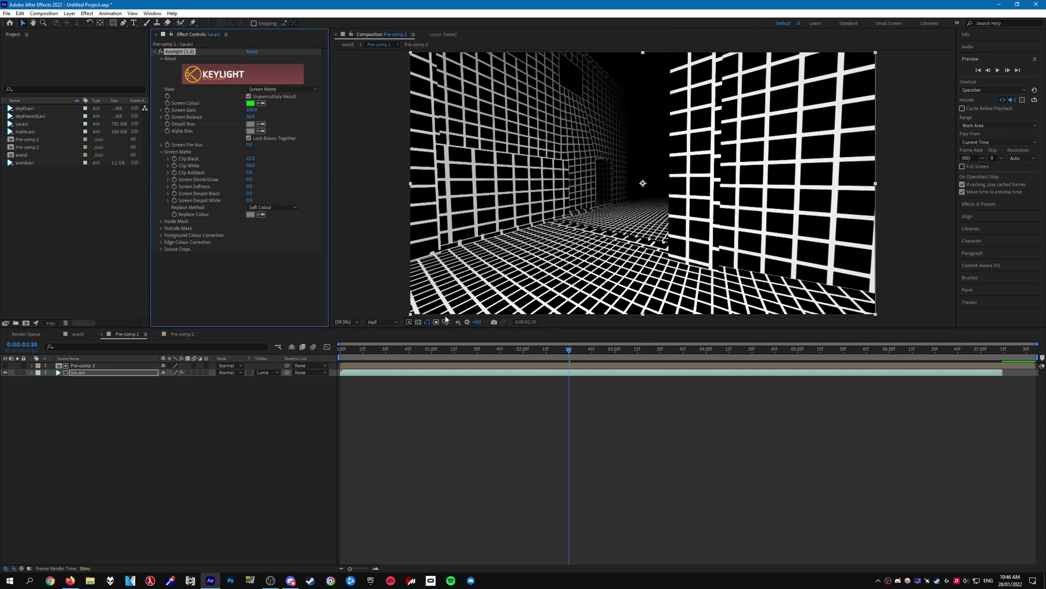
left_click(485, 353)
left_click_drag(492, 355, 570, 353)
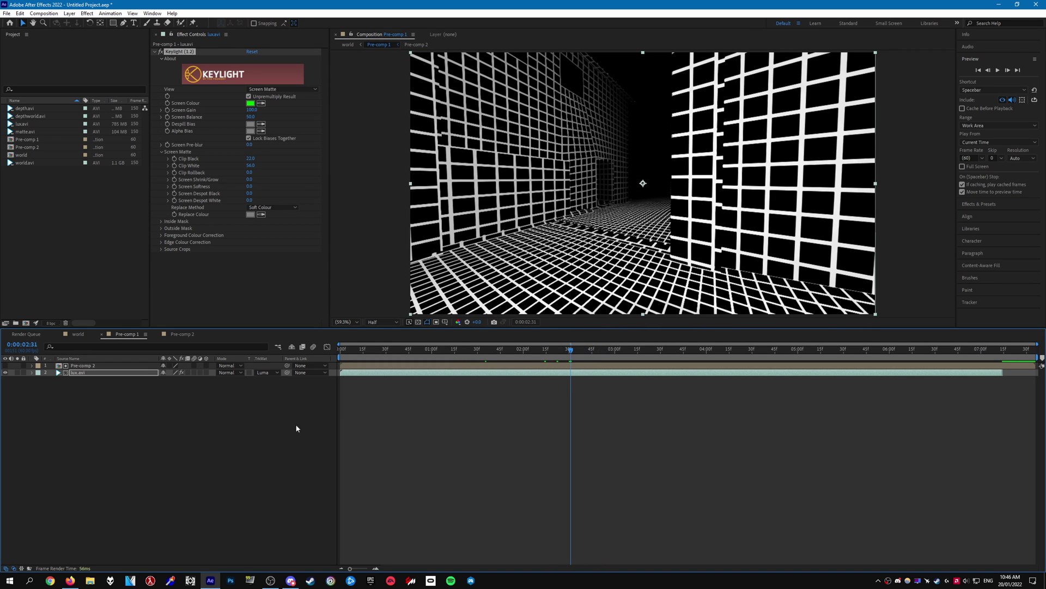
left_click(270, 424)
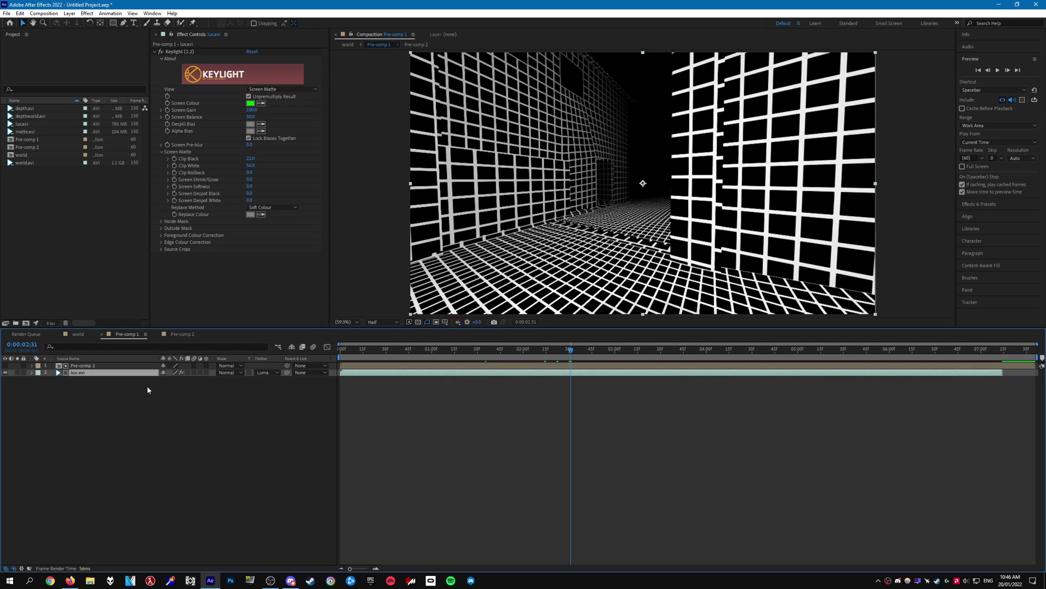
Rename the Pre-comp 1 layer in the world composition to LUX.
left_click(80, 332)
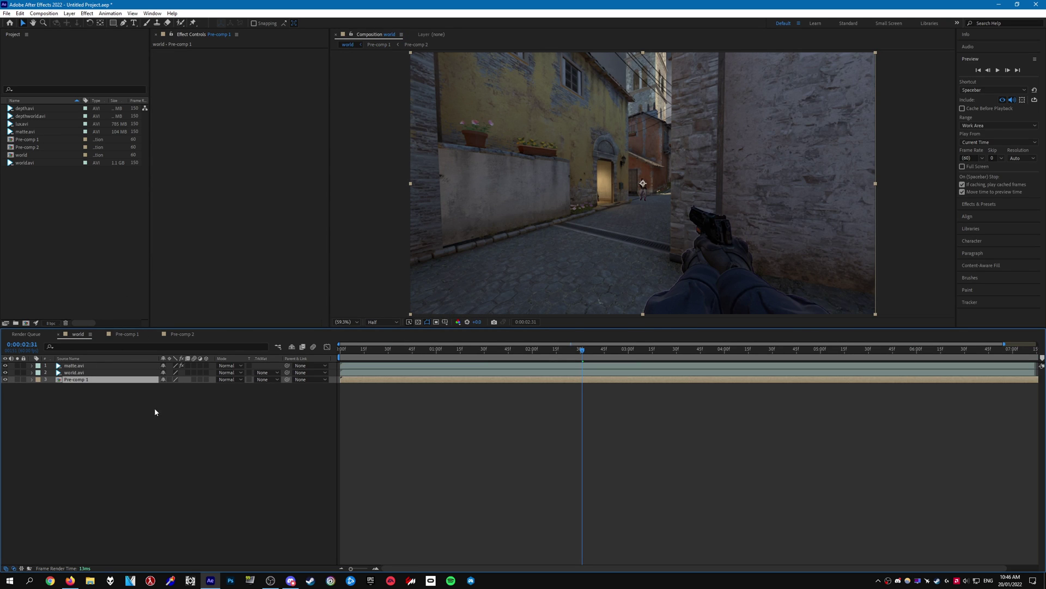
right_click(109, 381)
left_click(141, 364)
type("LUX")
key("Return")
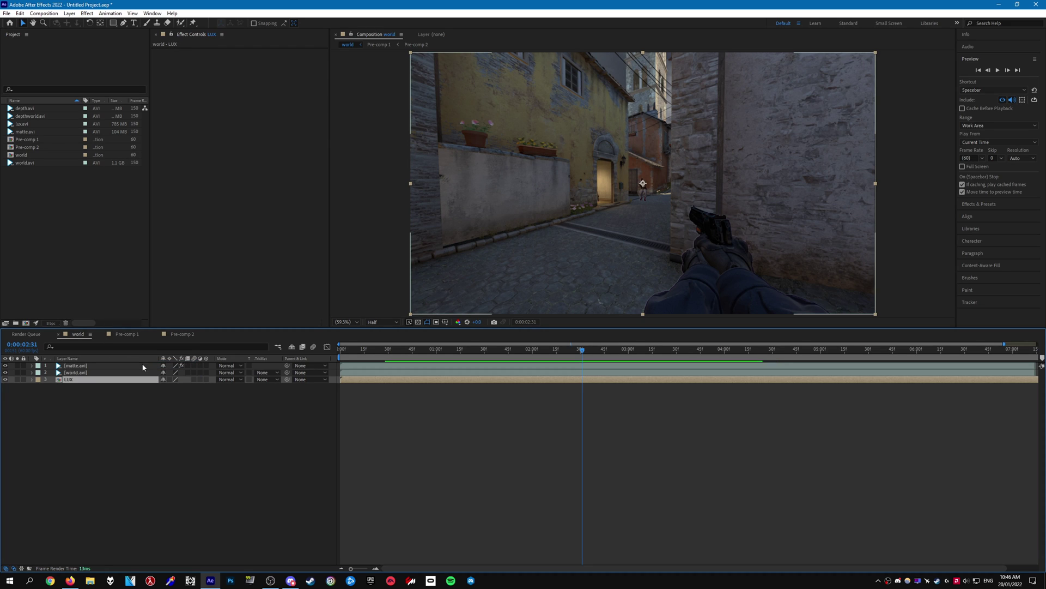
Place the LUX layer between matte.avi and world.avi, set its blending mode to Screen, and return to the first frame.
left_click_drag(75, 380, 90, 375)
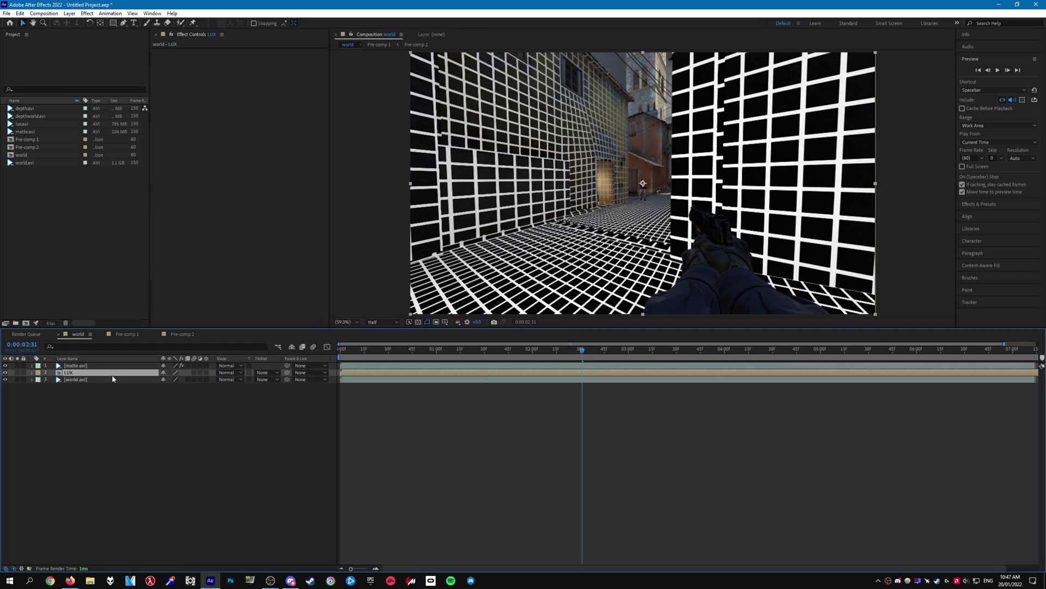
left_click(229, 372)
left_click(257, 116)
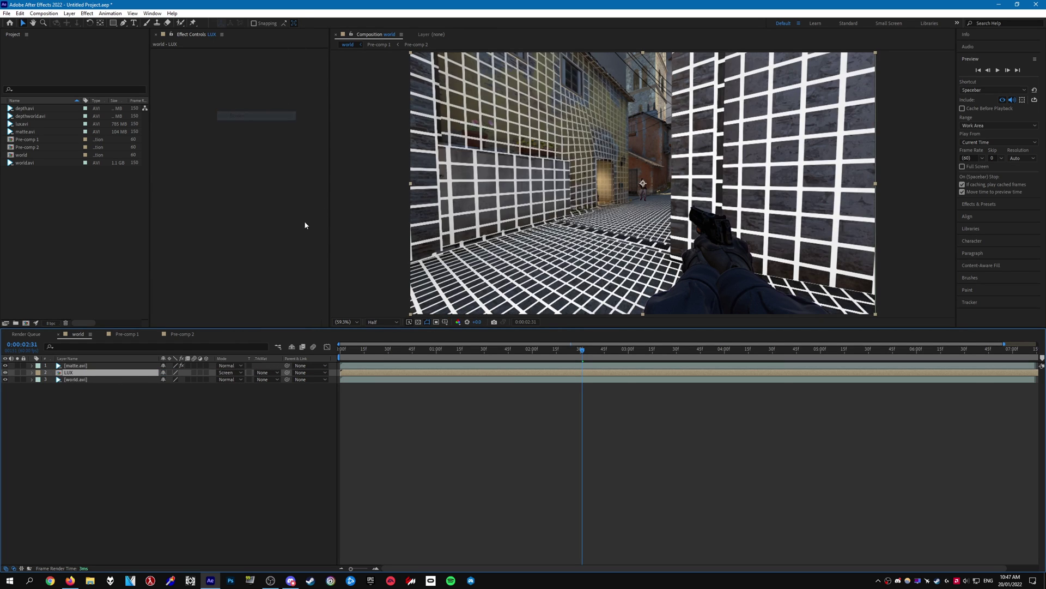
left_click(231, 427)
key("Home")
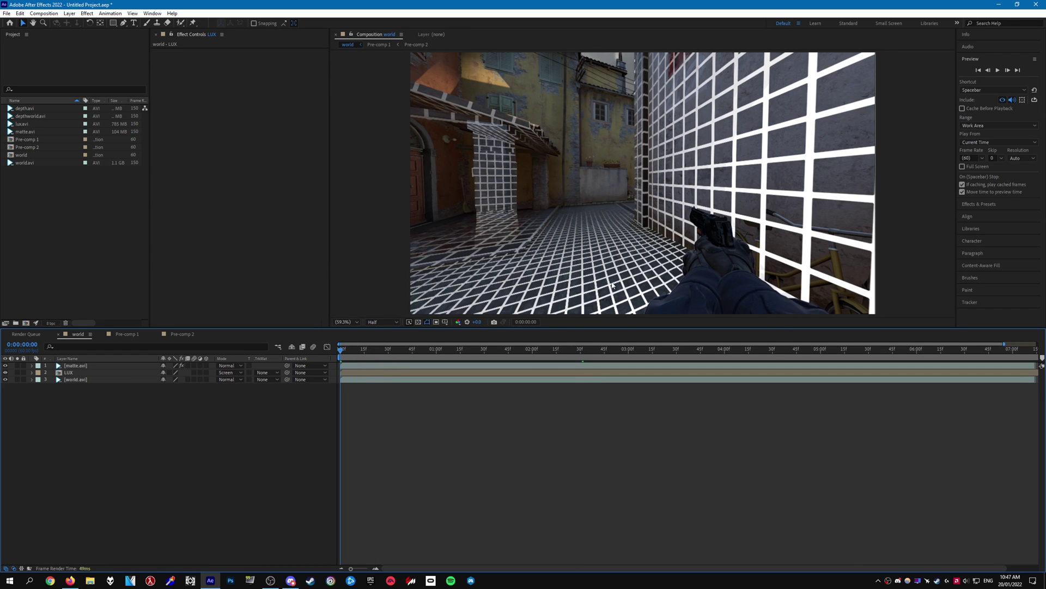
Preview the world composition and check the LUX grid at about 0:00:02:40.
left_click(999, 70)
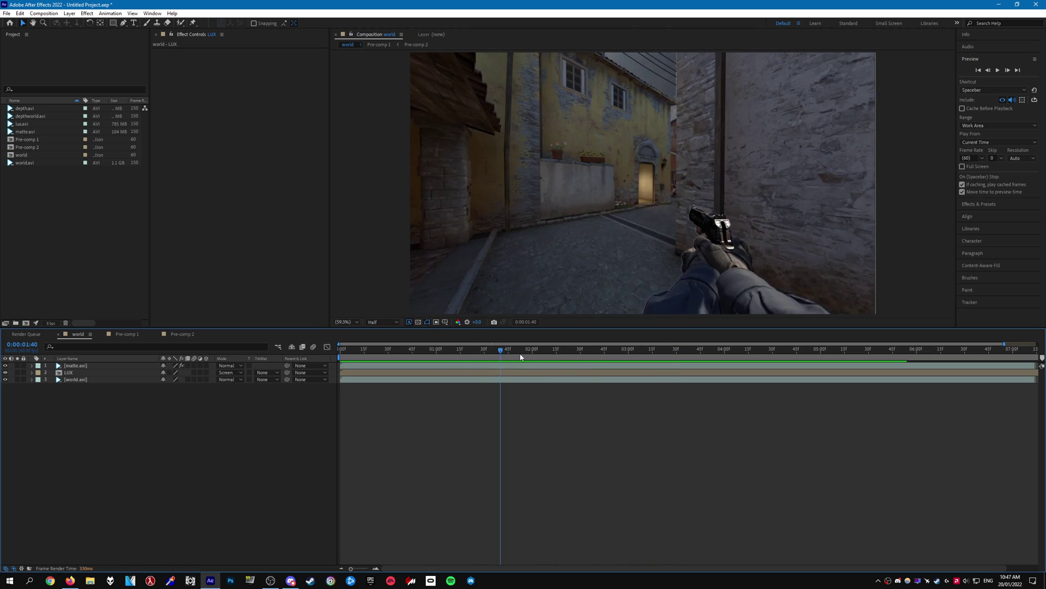
key("space")
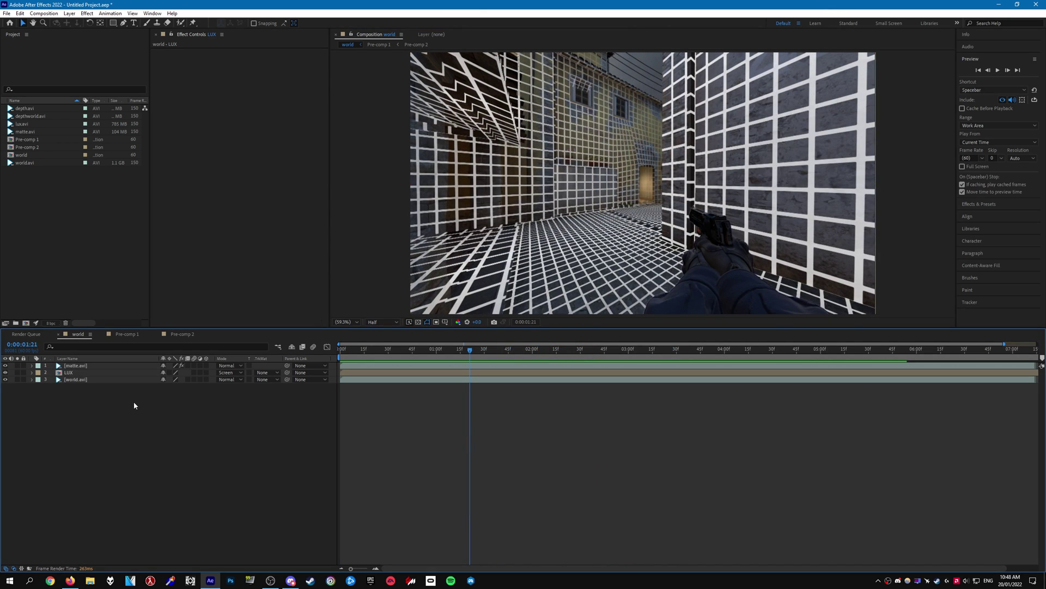
left_click(142, 373)
left_click_drag(381, 349, 597, 351)
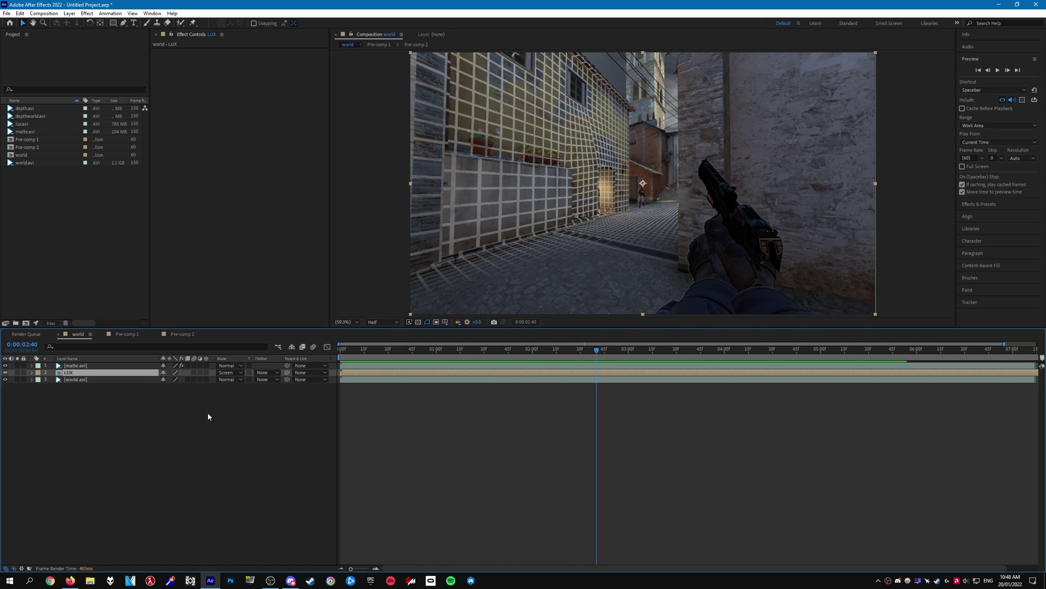
Open Pre-comp 2 through the LUX layer and lower the Levels Input Black on the upper depthworld.avi to about 147.
double_click(109, 372)
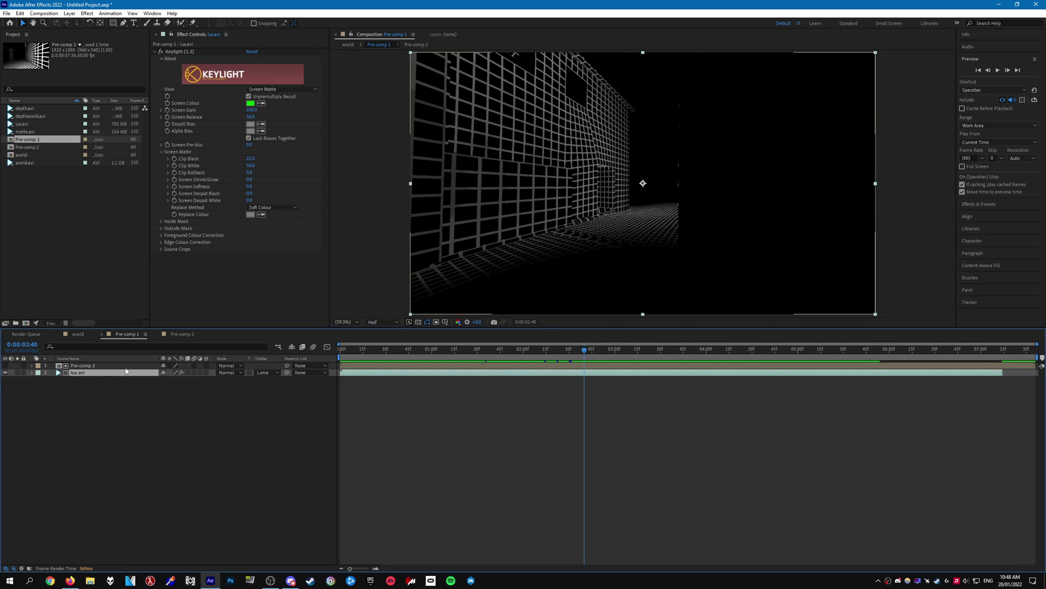
double_click(383, 364)
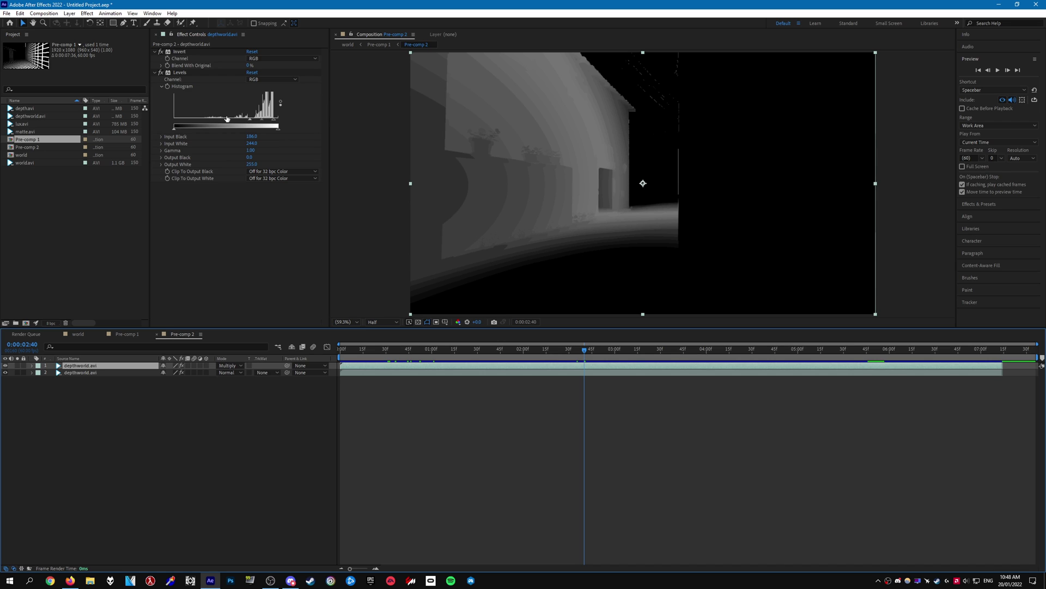
left_click_drag(253, 122, 243, 122)
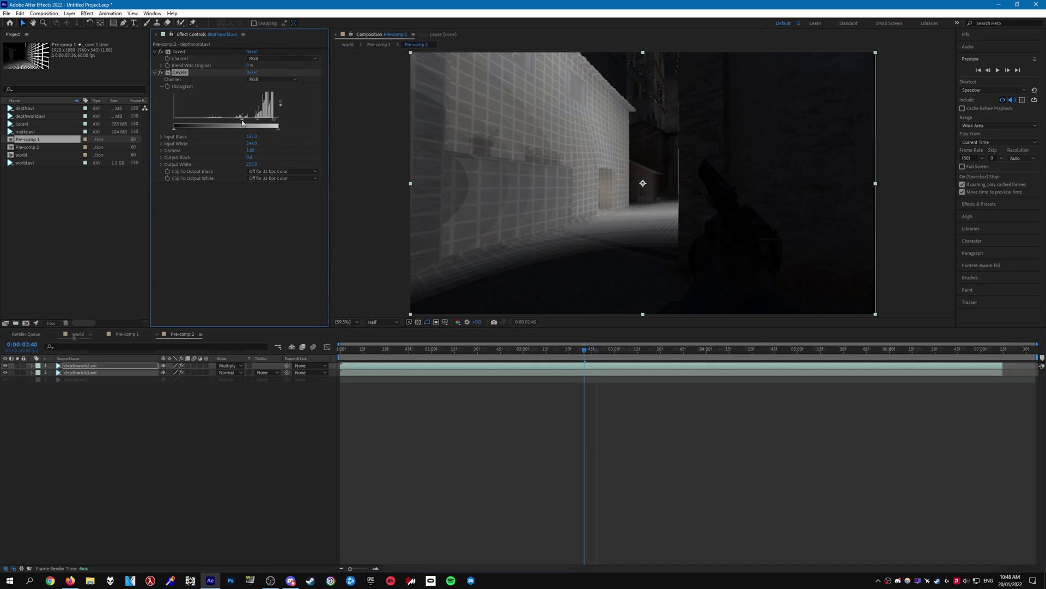
Return to the world composition and apply the Deep Glow effect to the LUX layer.
left_click(78, 333)
key("ctrl+space")
type("deep")
key("Return")
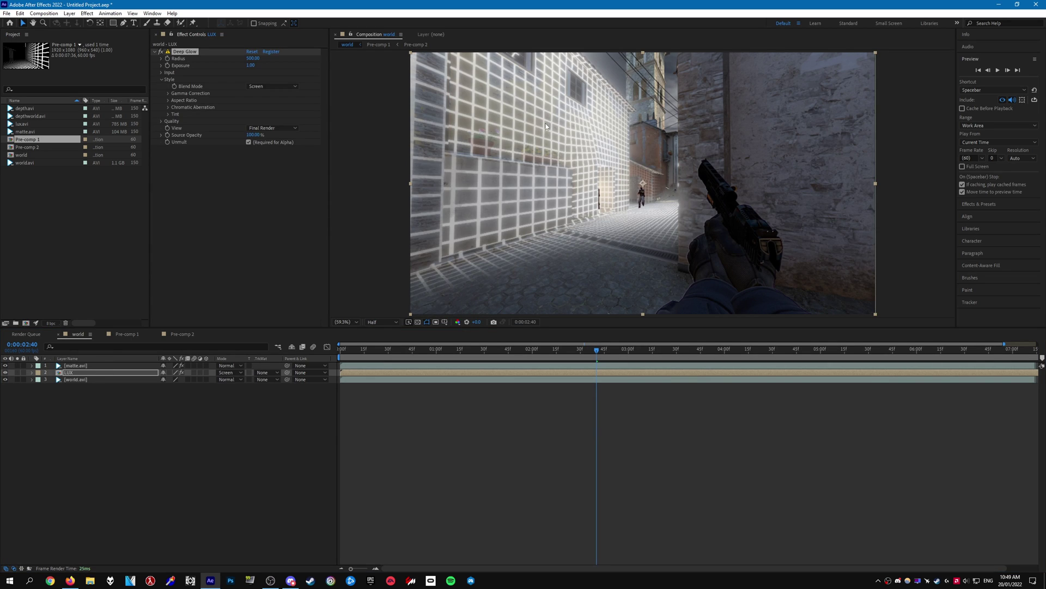
Set Deep Glow's radius to 50 and exposure to 0.70, and check the glow at different points in the clip.
left_click(253, 58)
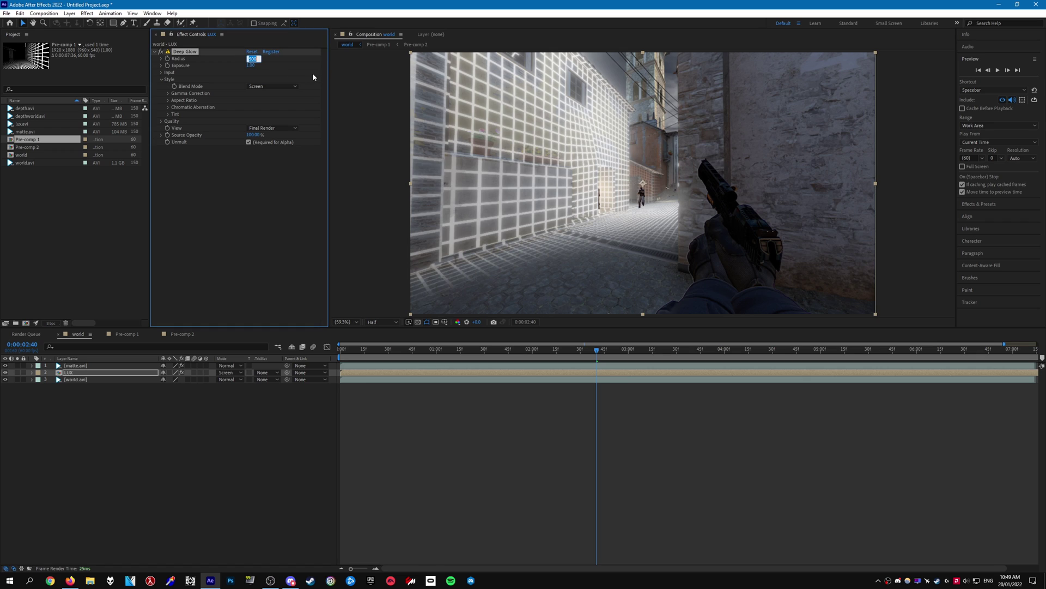
type("100")
key("Return")
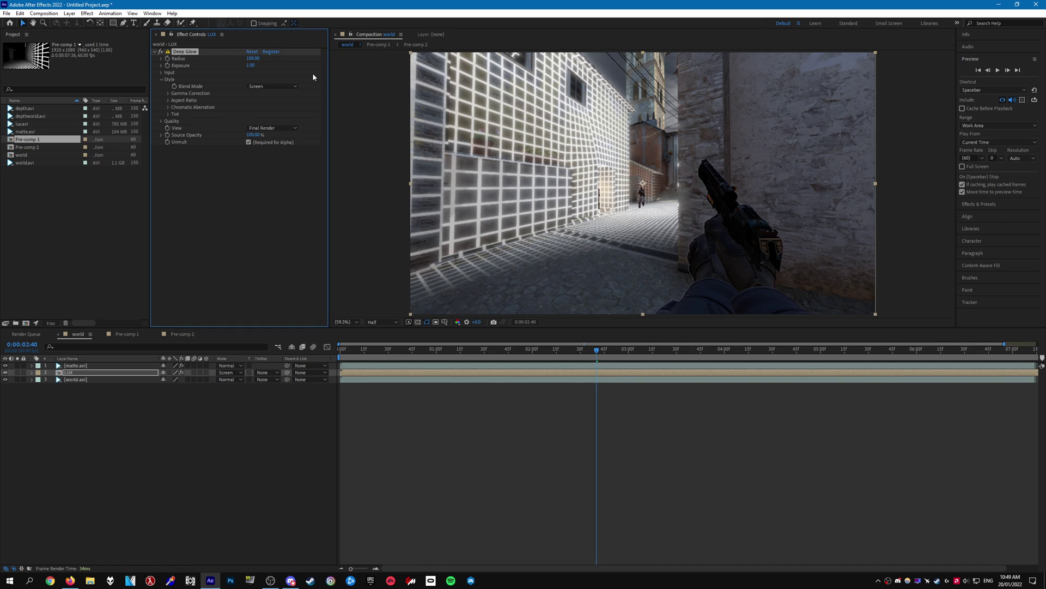
type("50")
key("Return")
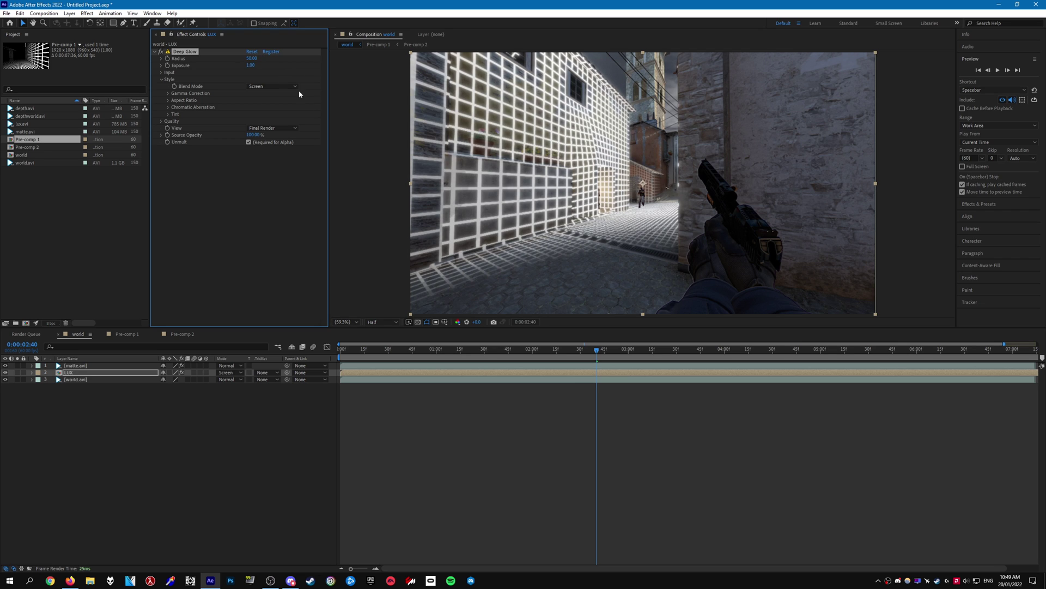
left_click_drag(432, 358, 458, 354)
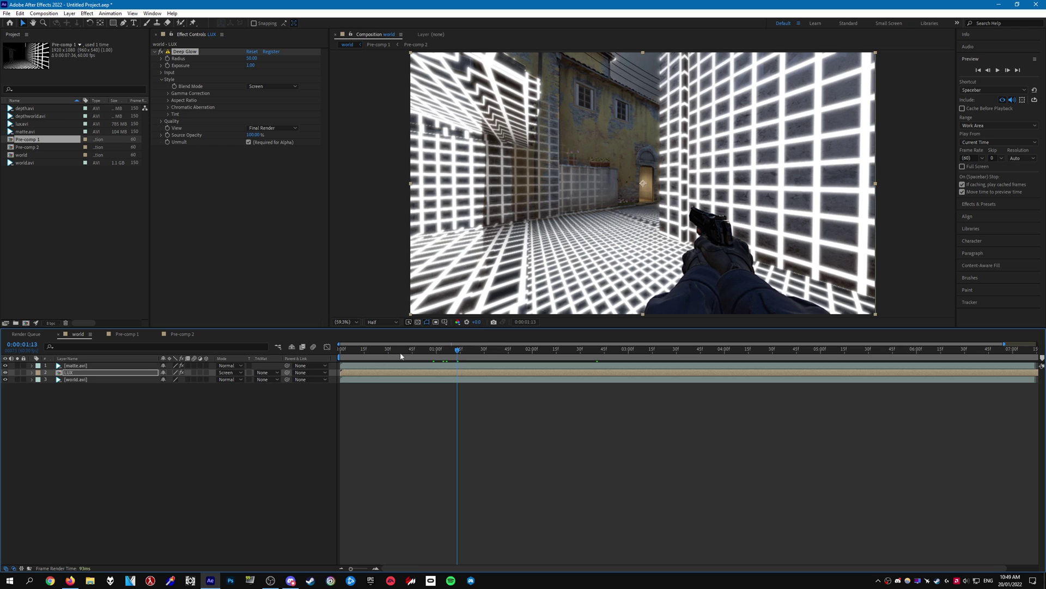
left_click_drag(554, 352, 572, 352)
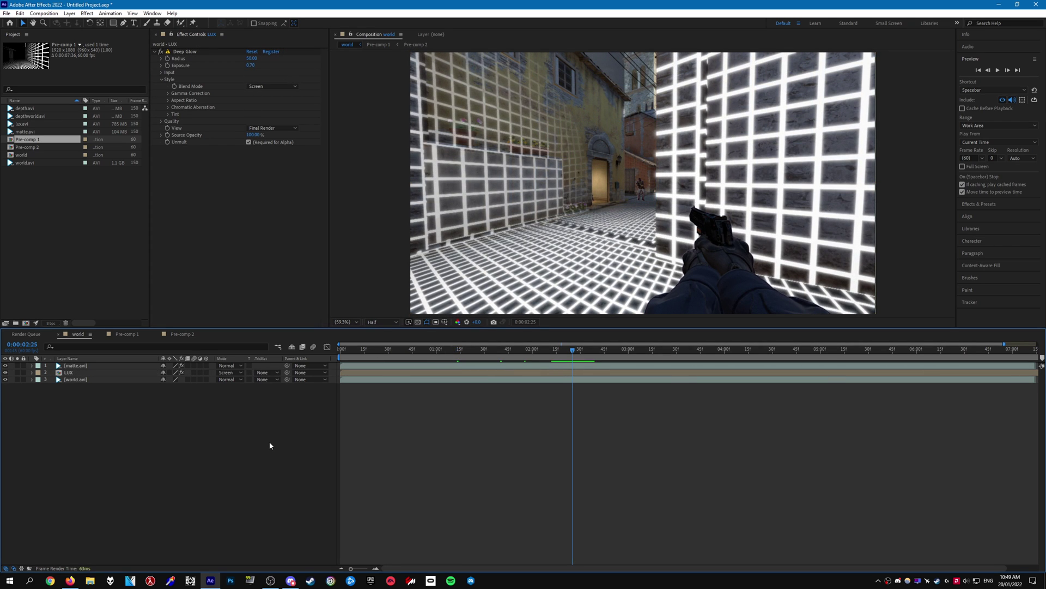